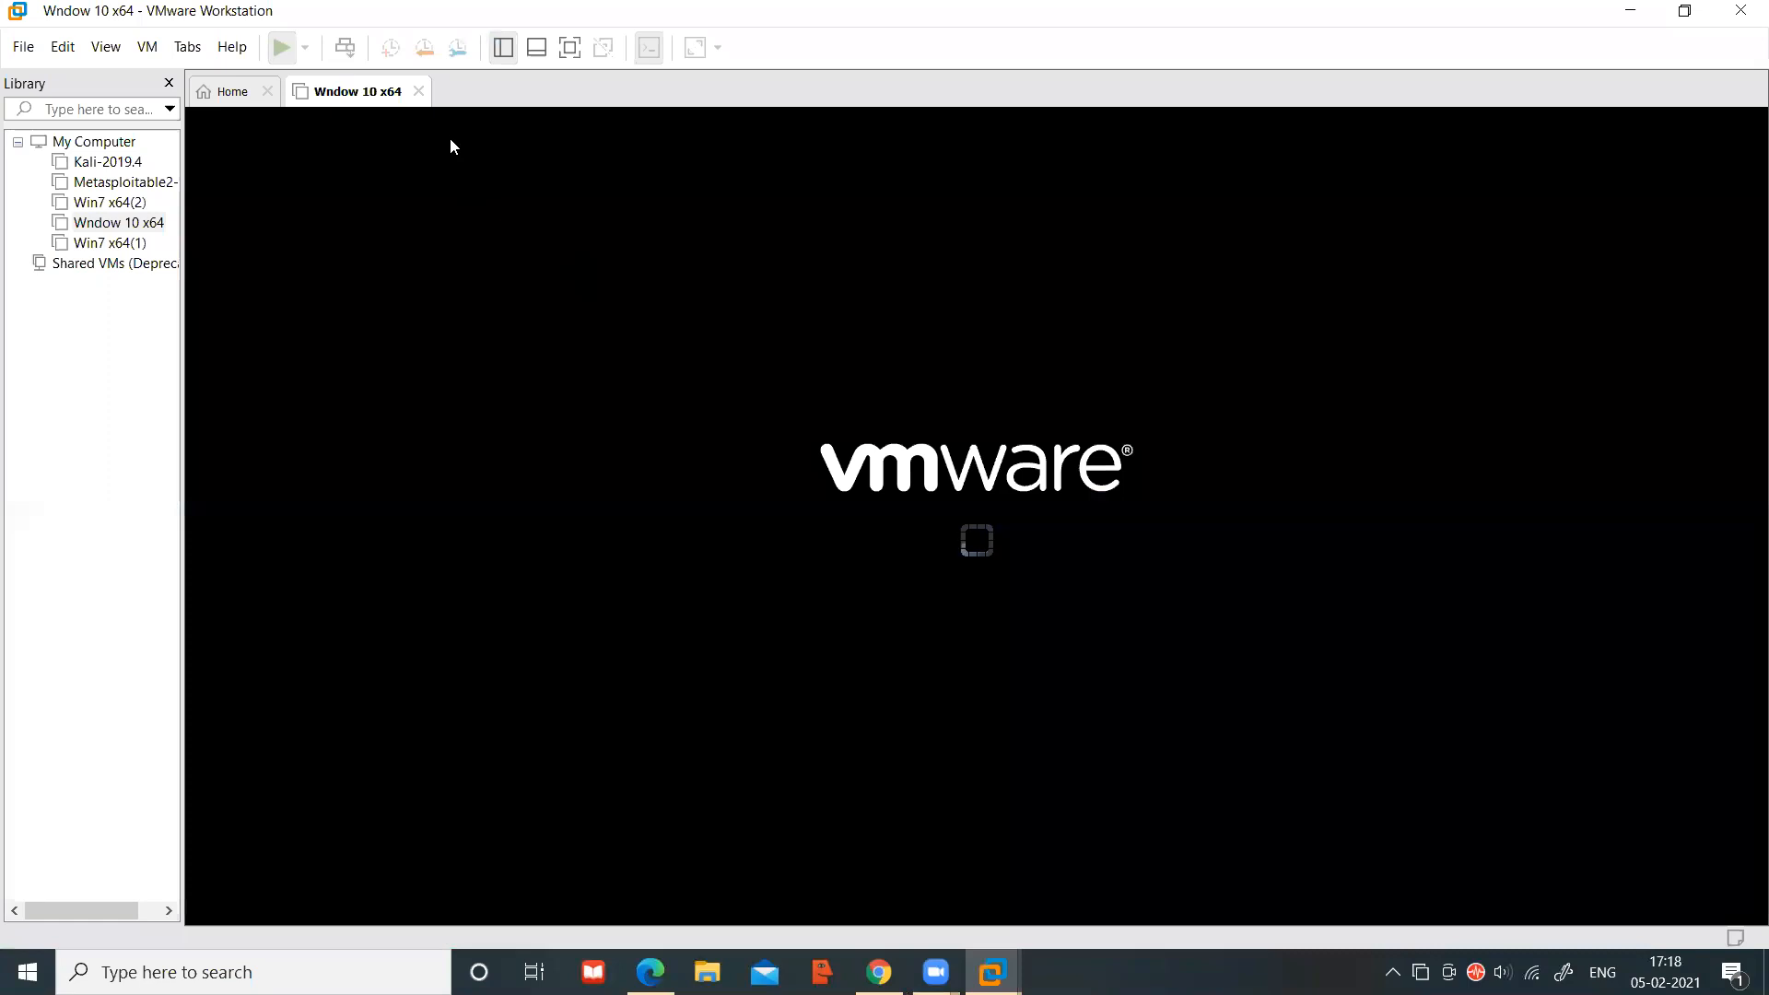
# Hide the library and force-power-off the booting Wndow 10 x64 VM without a snapshot
pyautogui.click(504, 48)
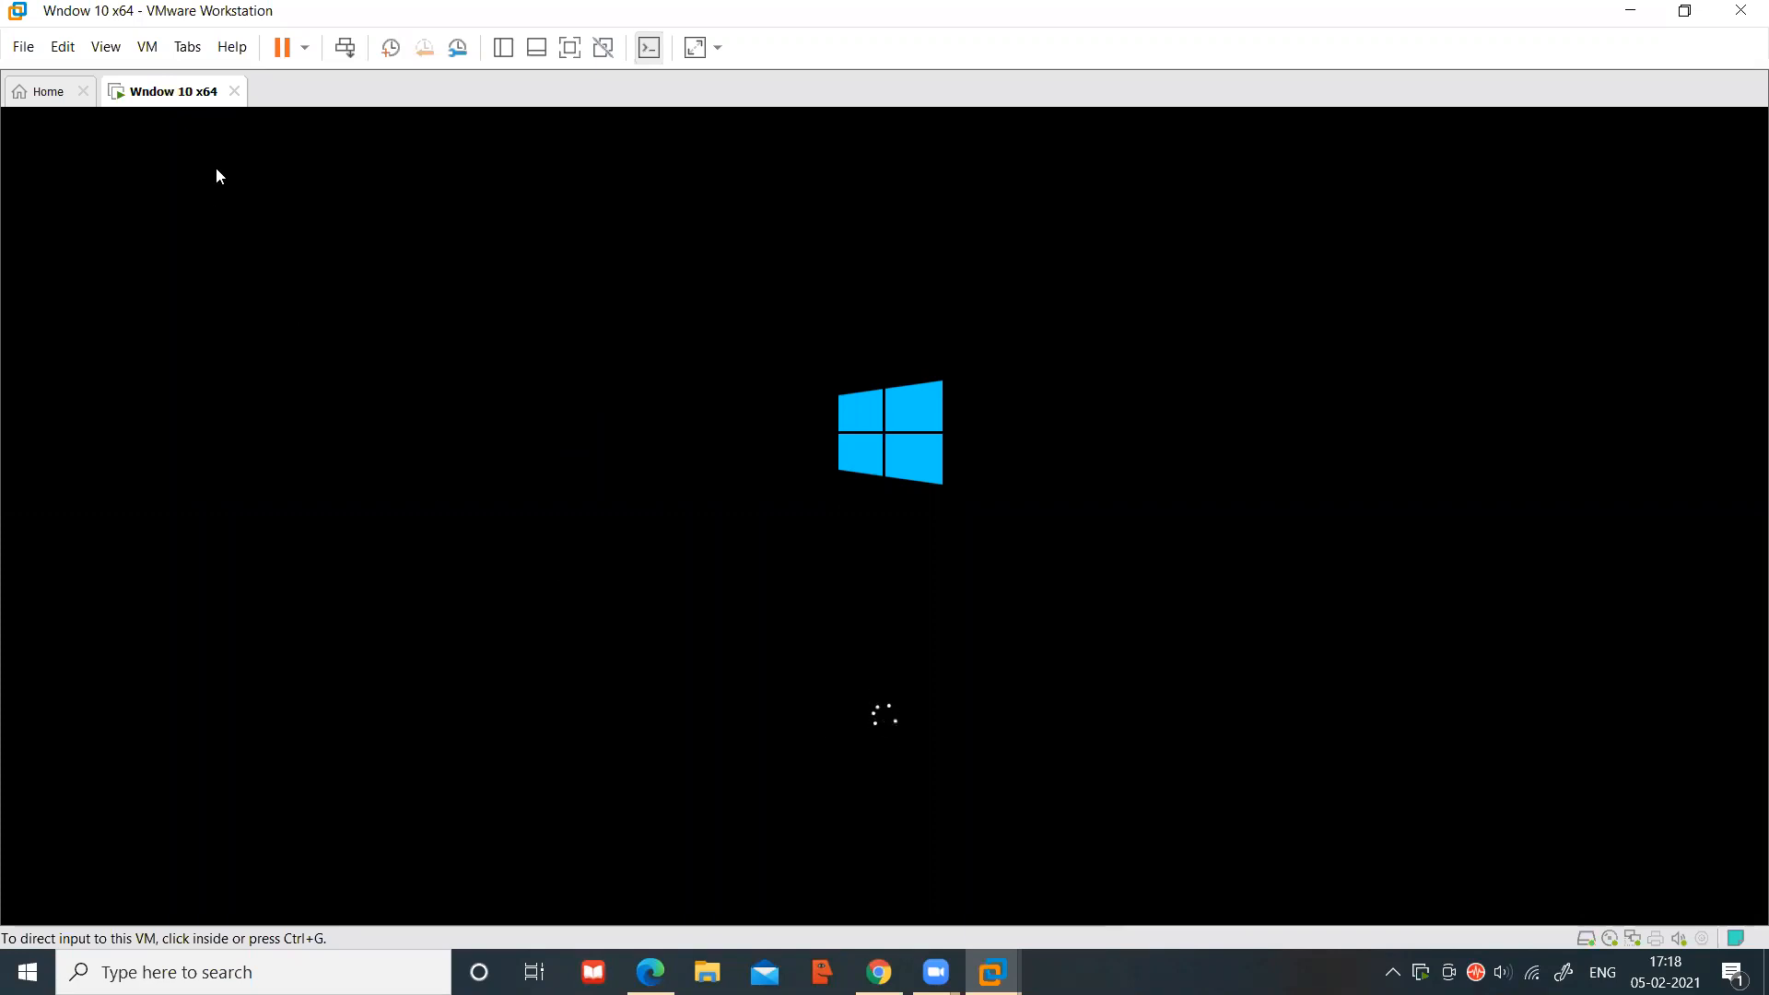
pyautogui.click(236, 92)
pyautogui.click(850, 529)
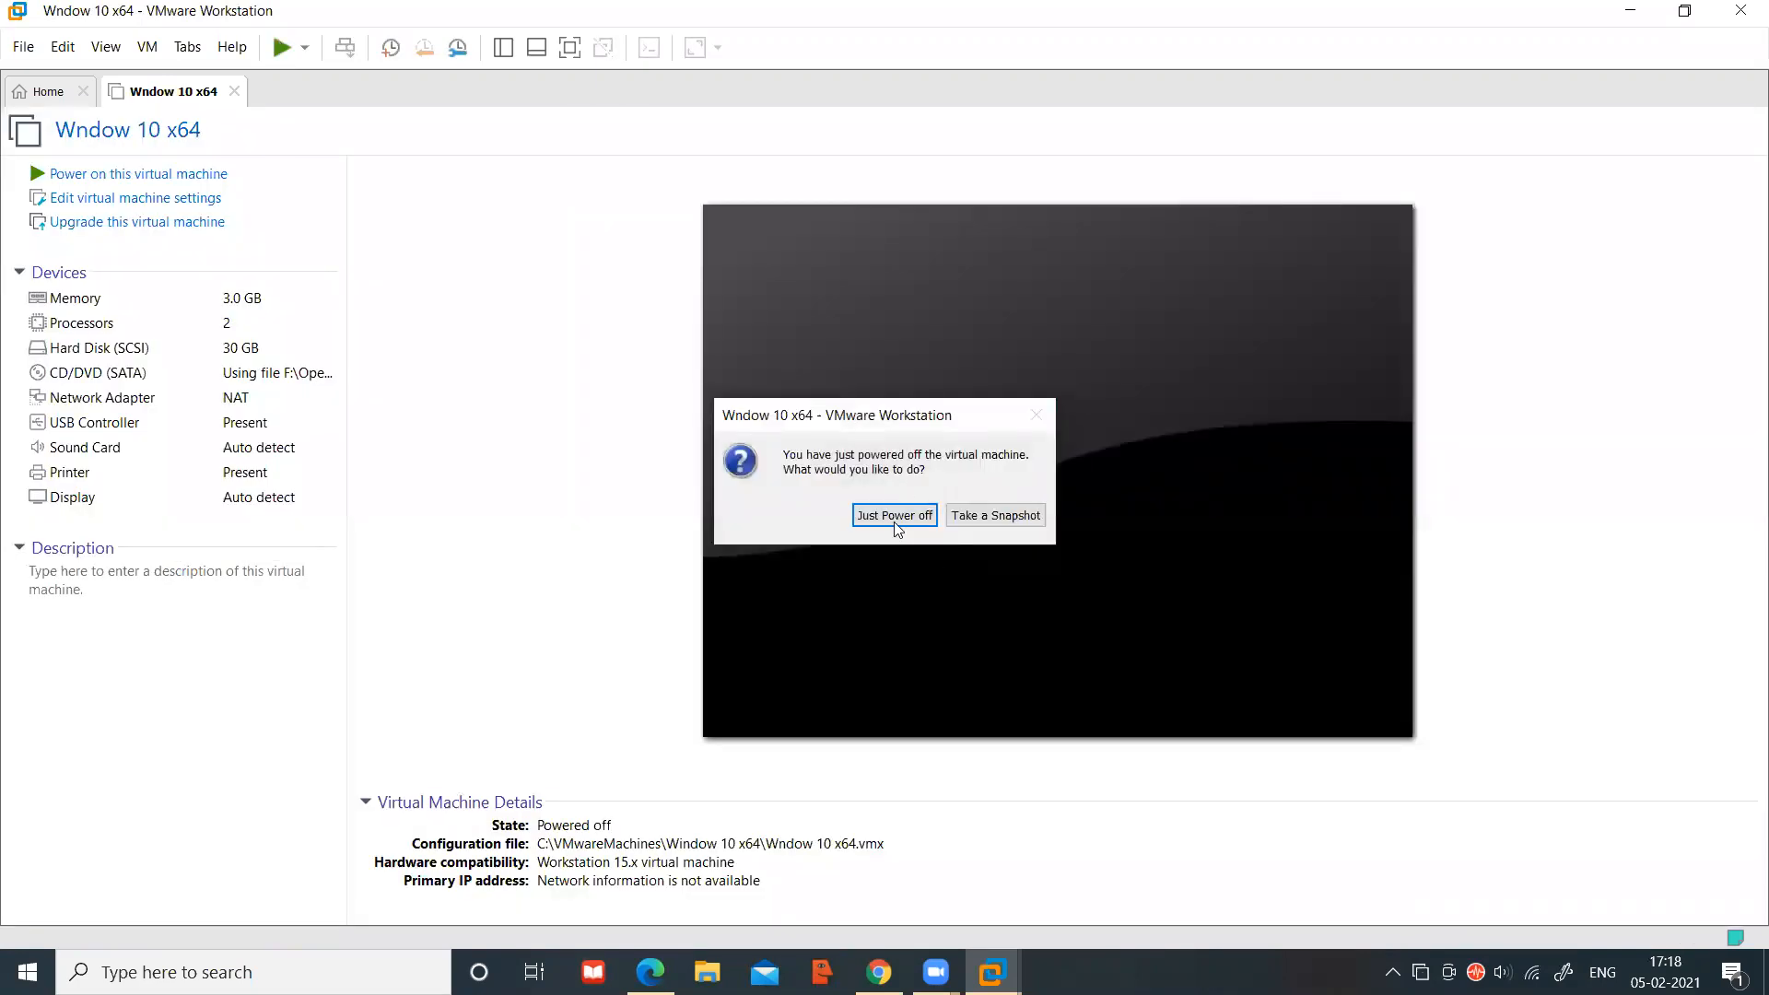
pyautogui.click(887, 516)
# Reopen Wndow 10 x64 from the library, power it on, and cut power again during boot
pyautogui.click(503, 47)
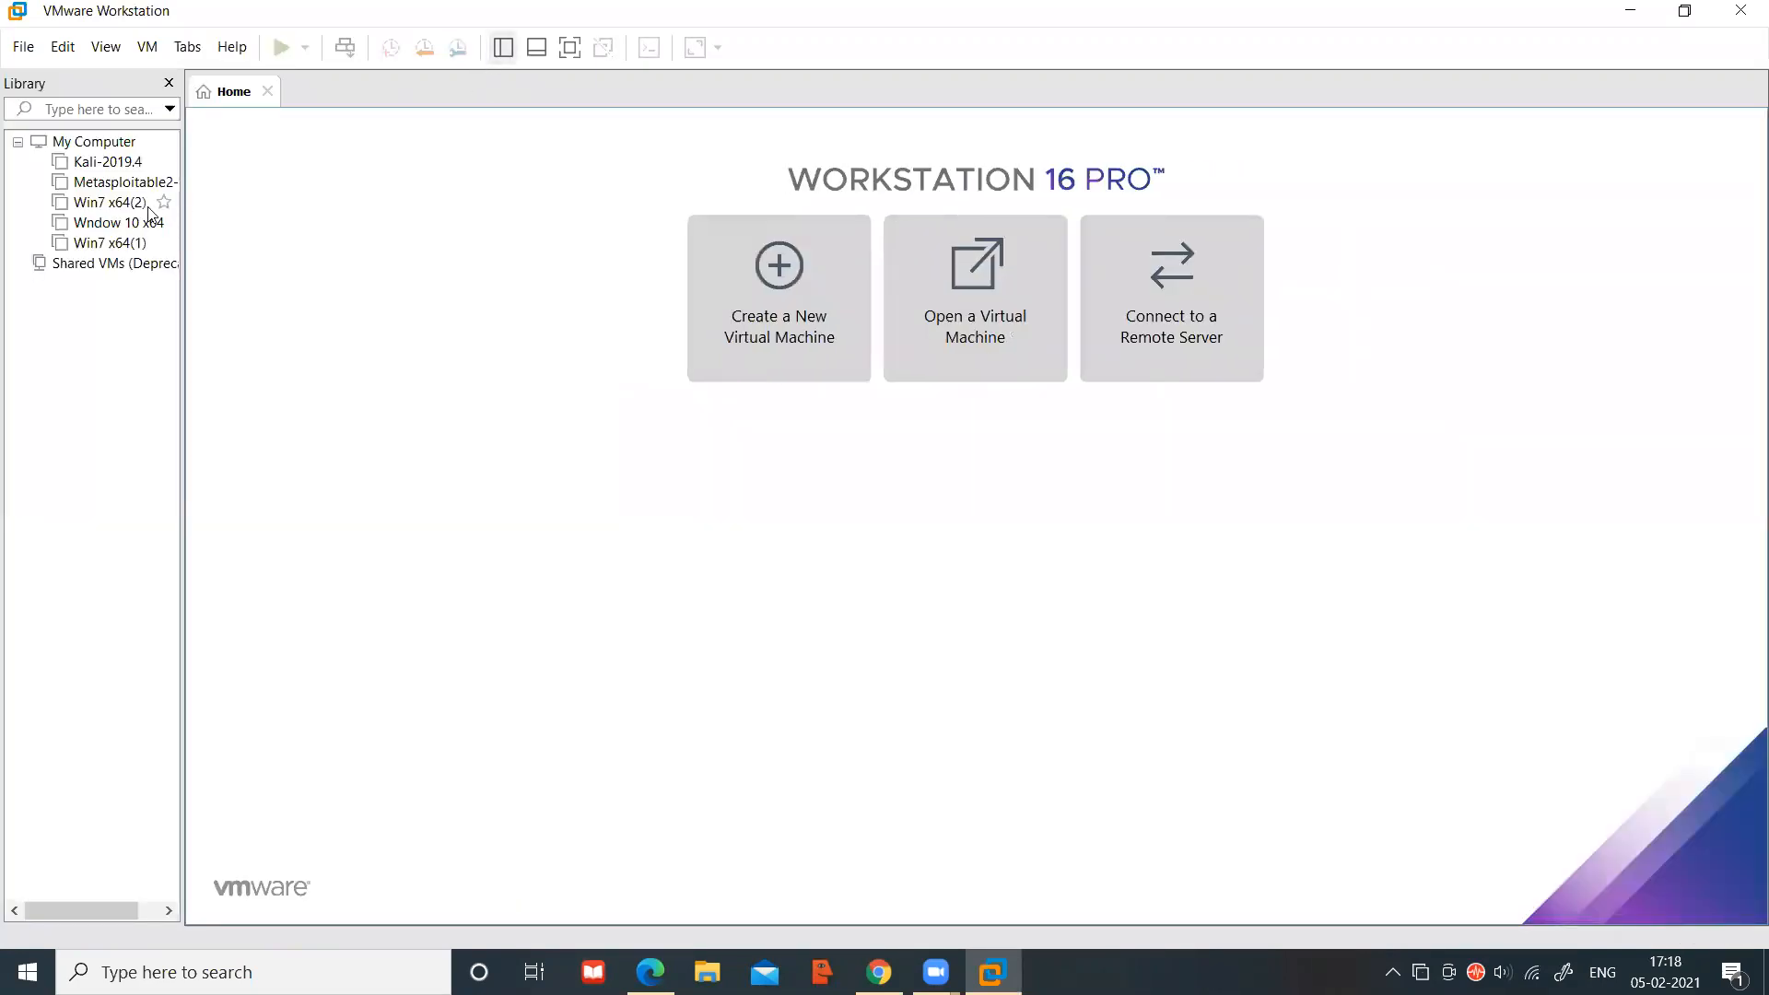
pyautogui.click(114, 226)
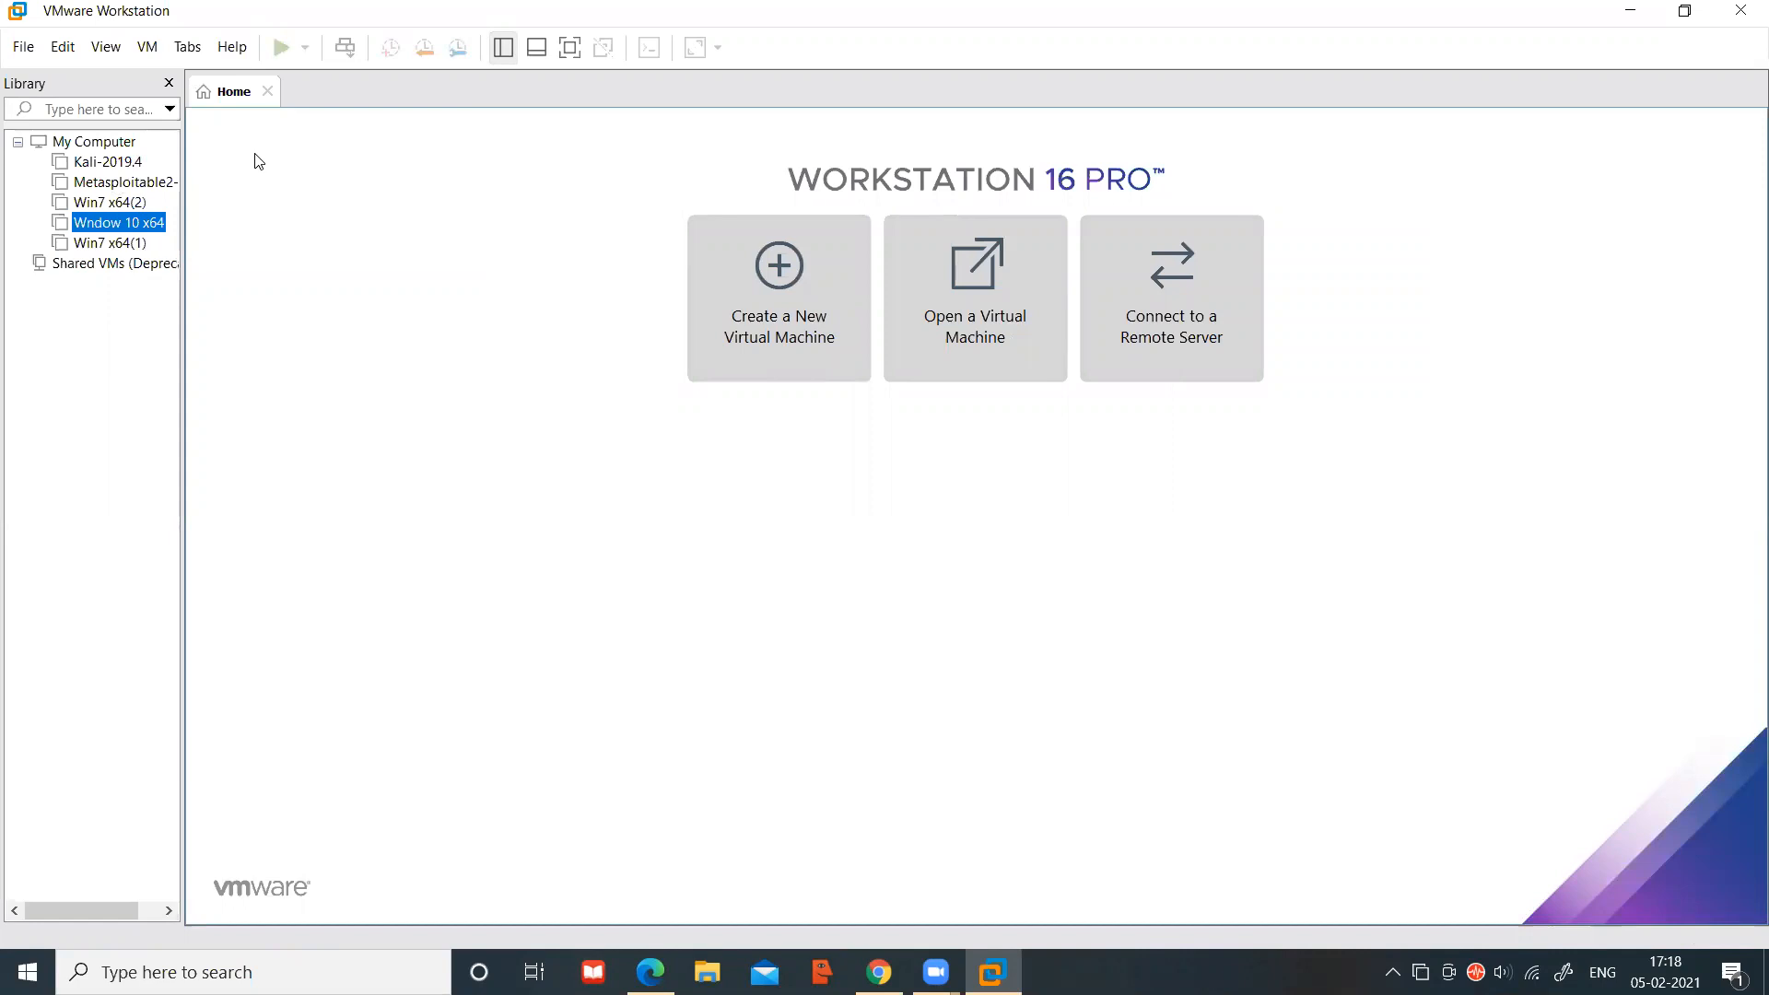
pyautogui.click(276, 173)
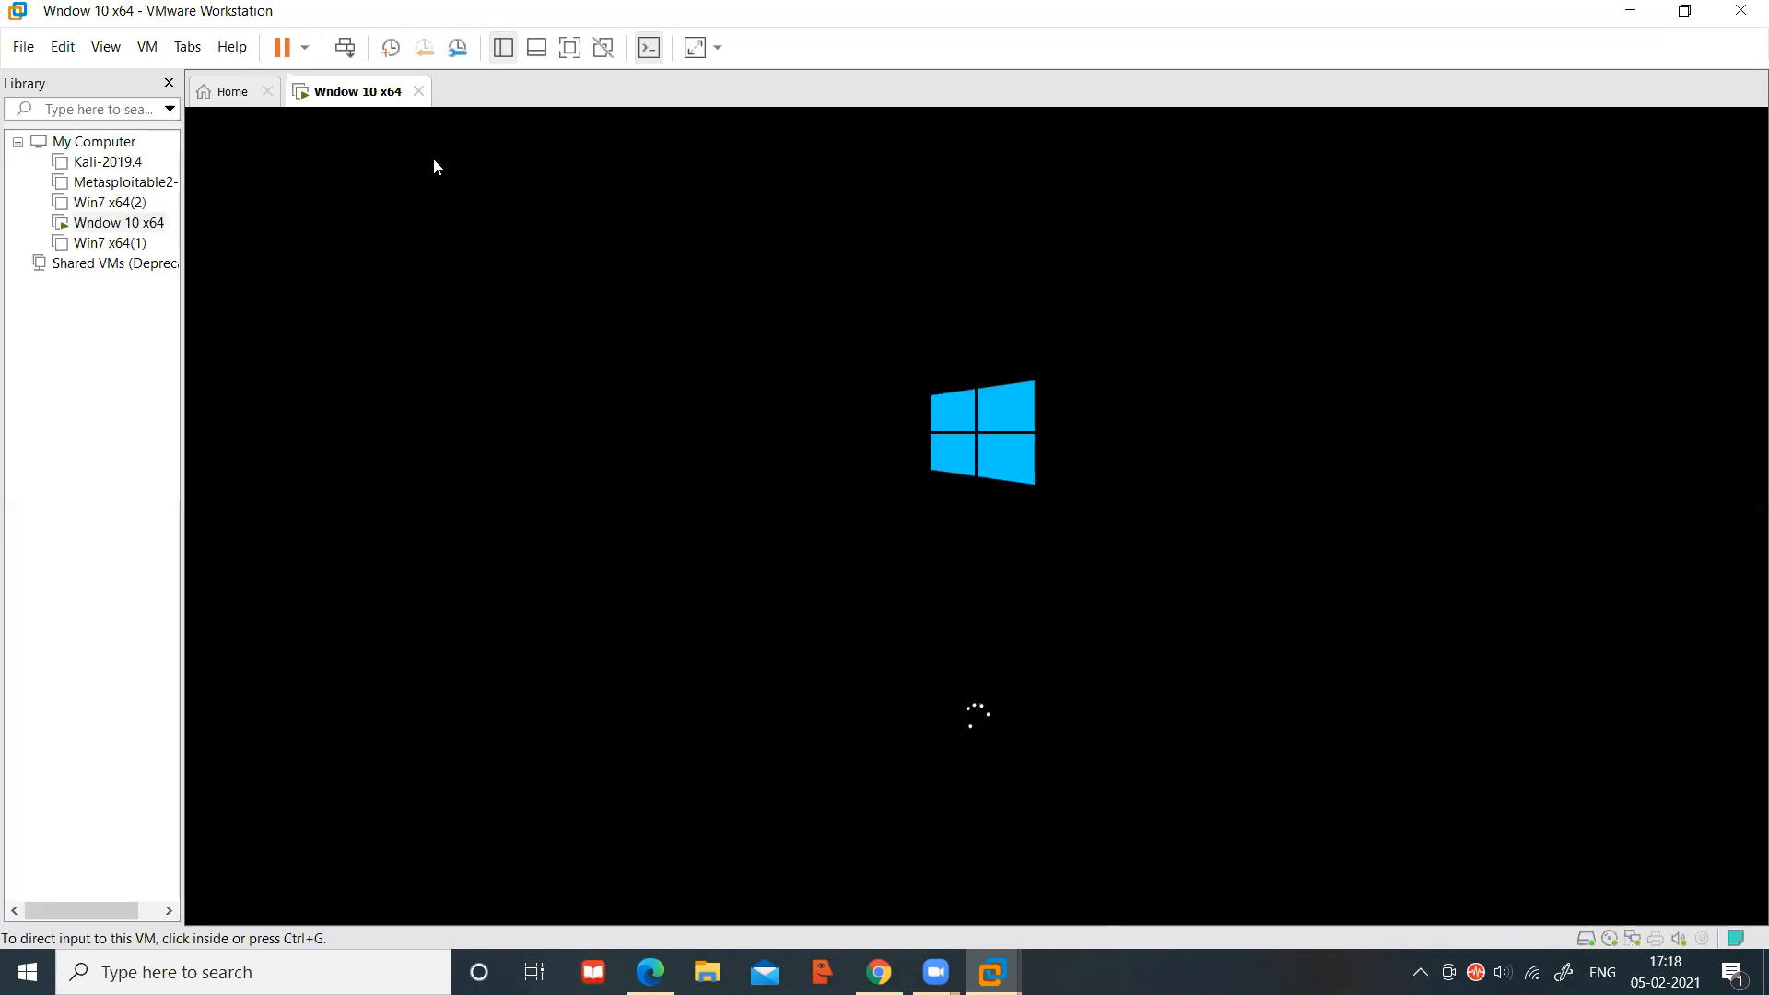
pyautogui.click(419, 91)
pyautogui.click(822, 526)
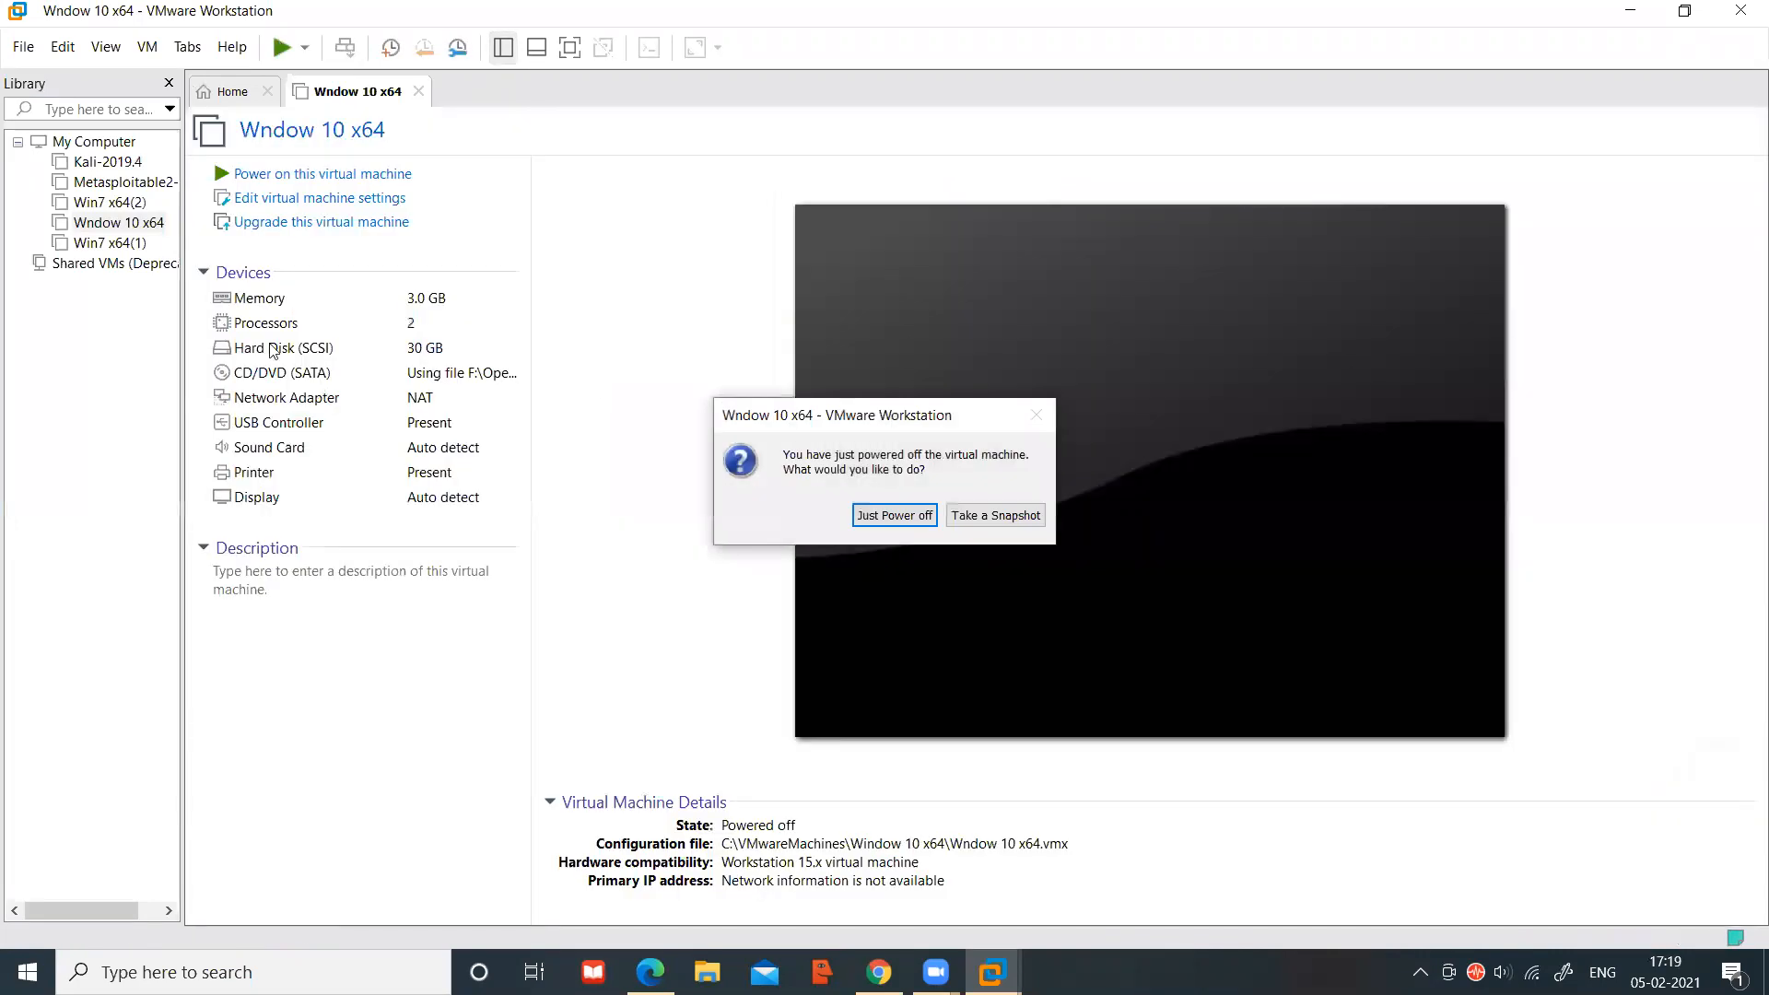
pyautogui.click(895, 515)
# Choose Just Power off, then let Wndow 10 x64 boot to the Automatic Repair screen
pyautogui.click(118, 222)
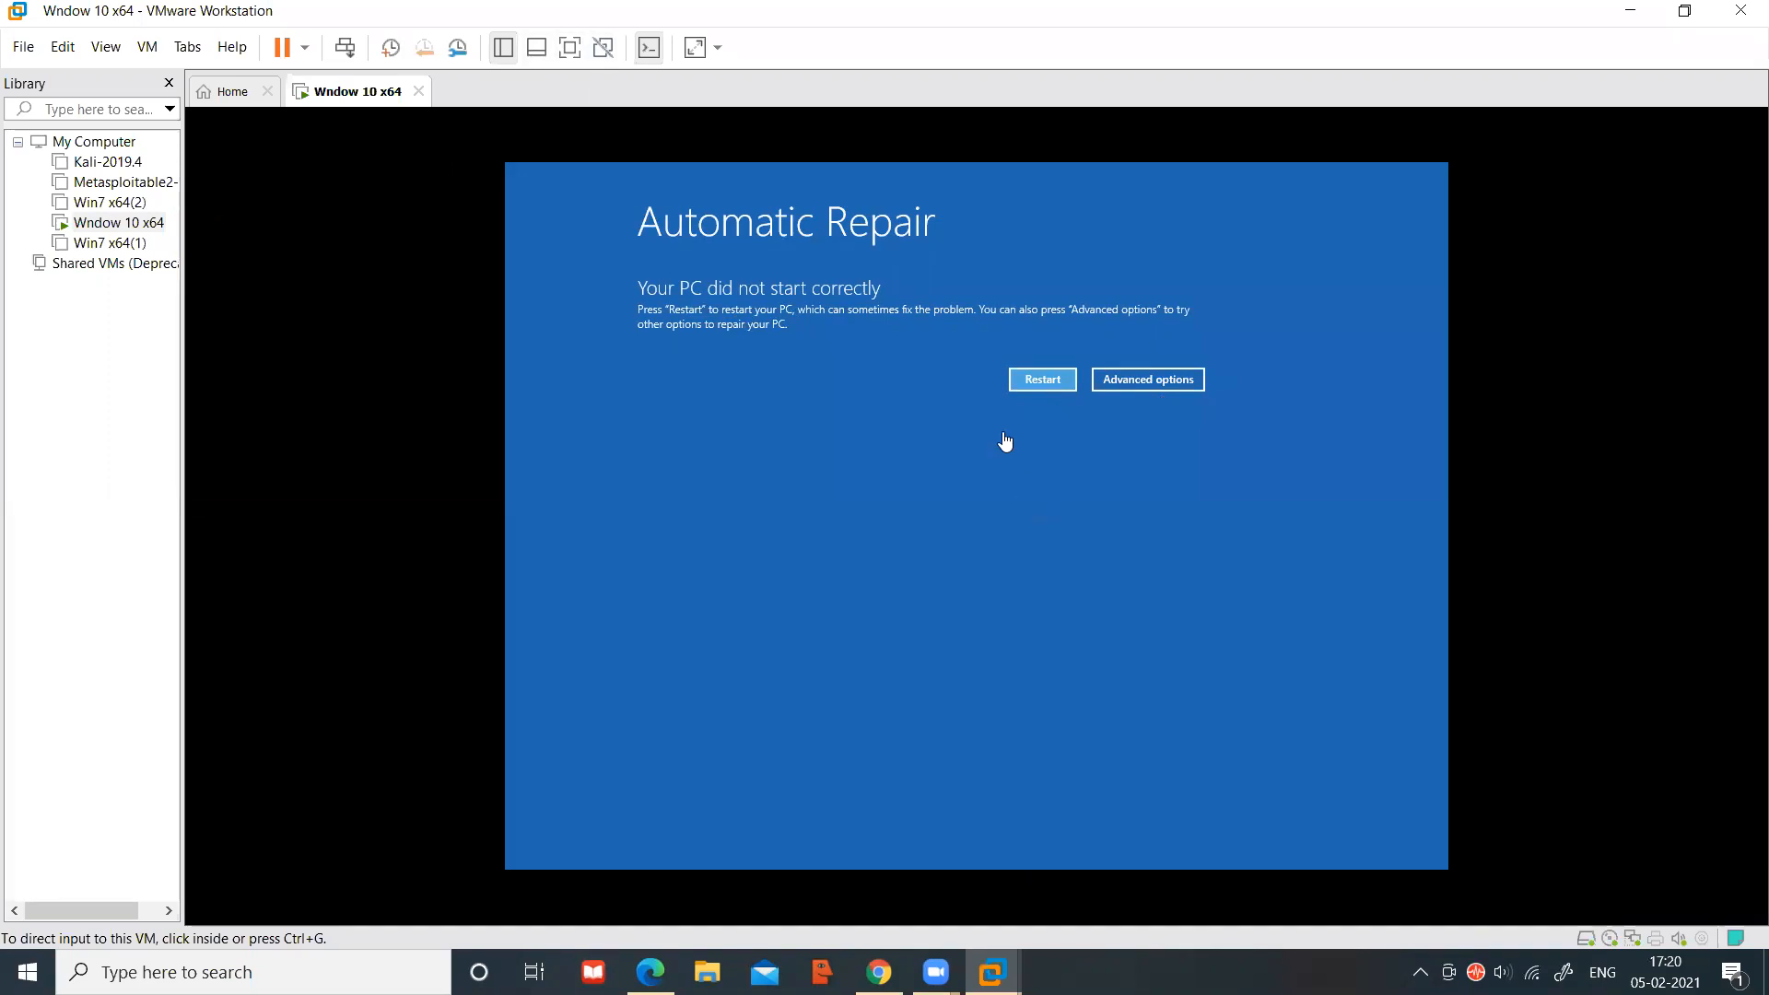
# Go from Automatic Repair through Advanced options and Troubleshoot to the recovery Advanced options page
pyautogui.click(1157, 385)
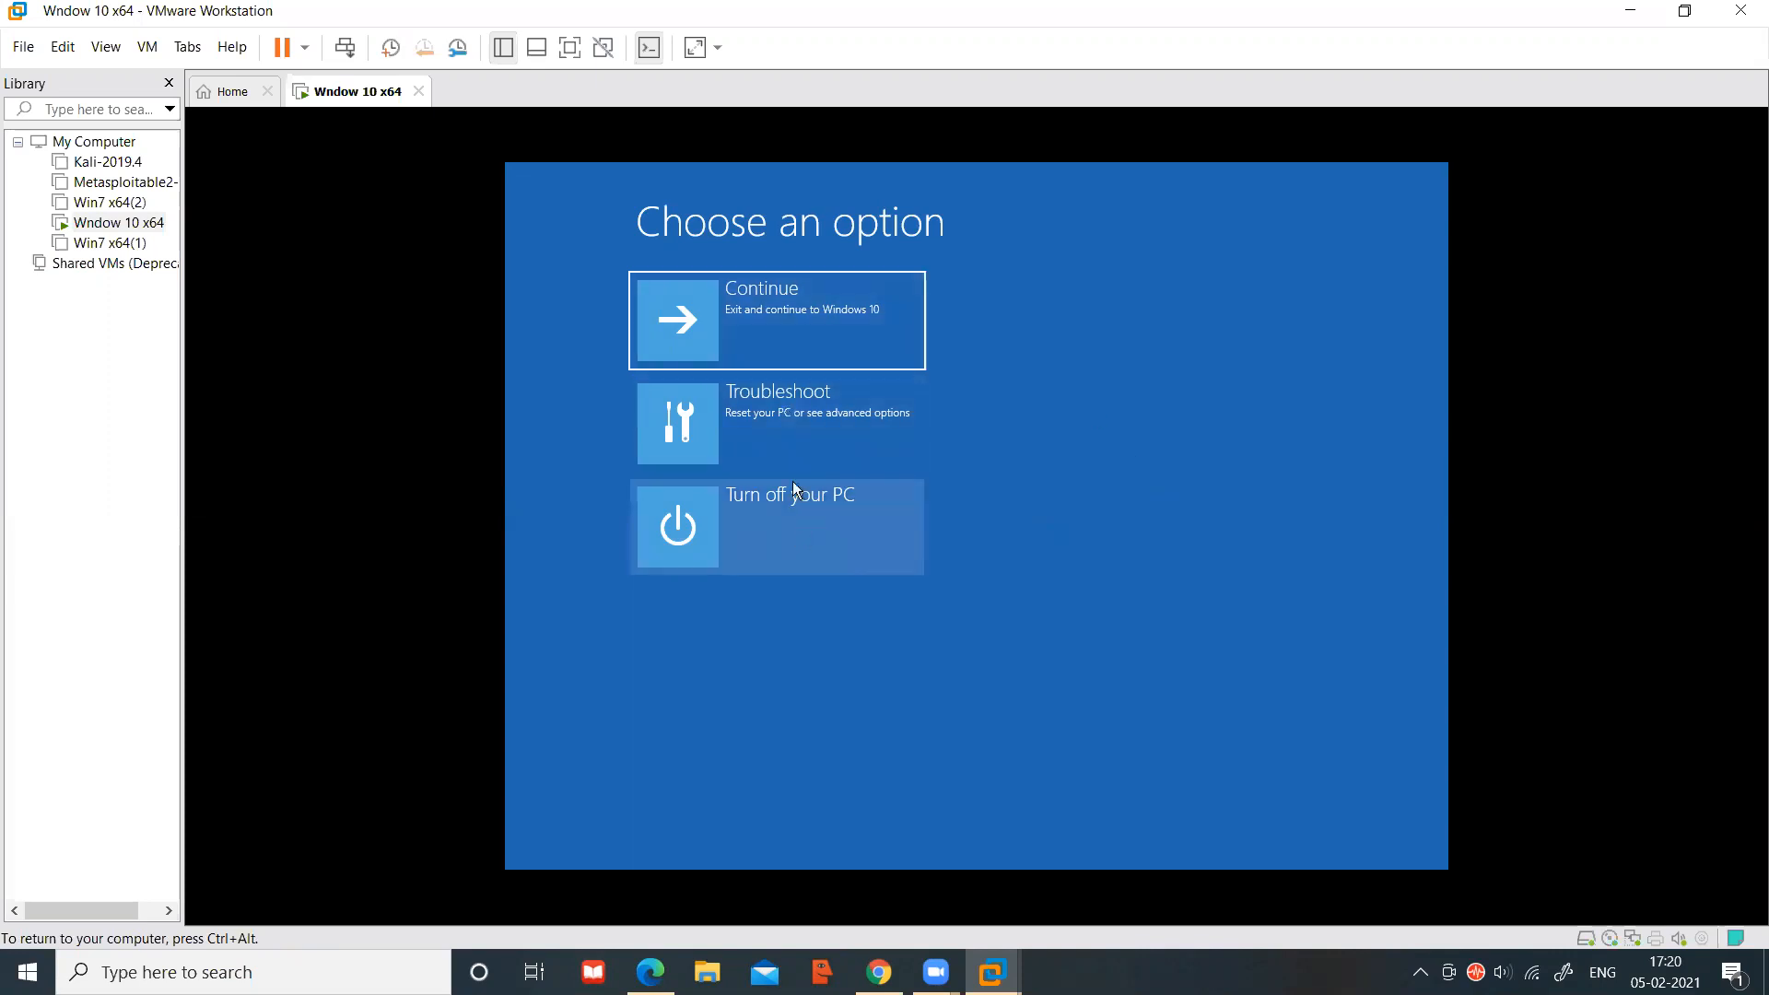
pyautogui.click(781, 412)
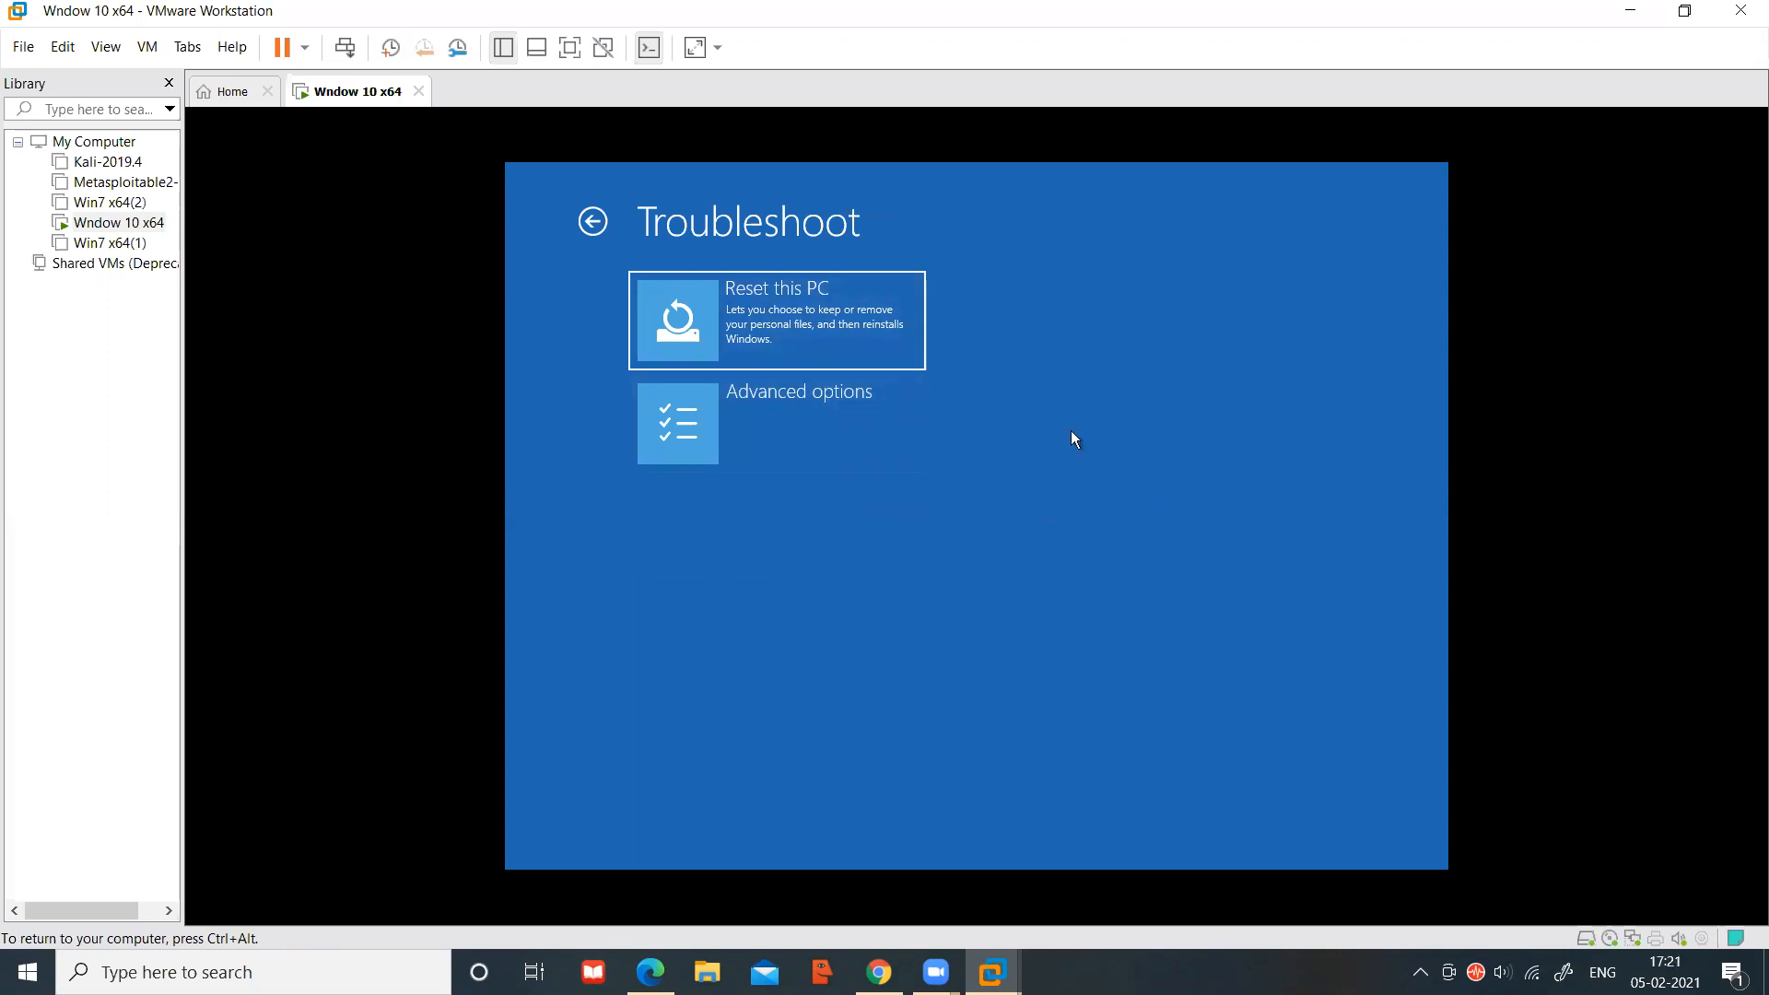
pyautogui.click(791, 423)
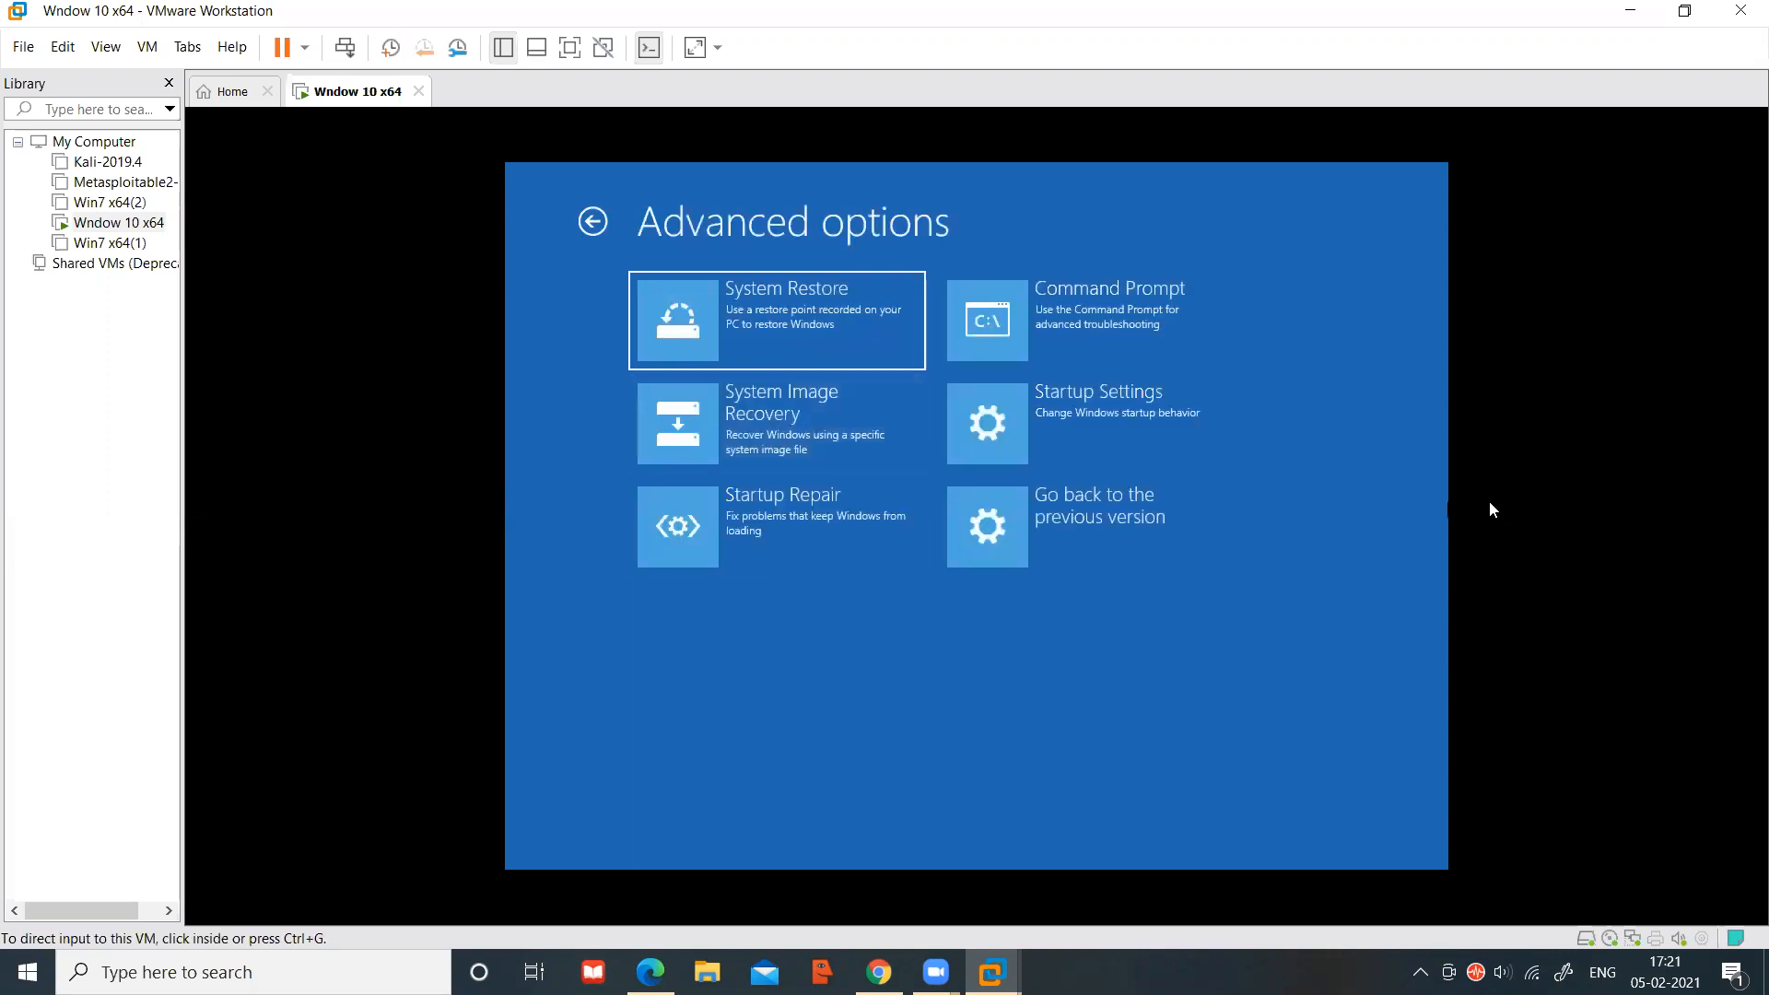
# Capture input in the VM and launch the System Image Recovery tile
pyautogui.click(1441, 506)
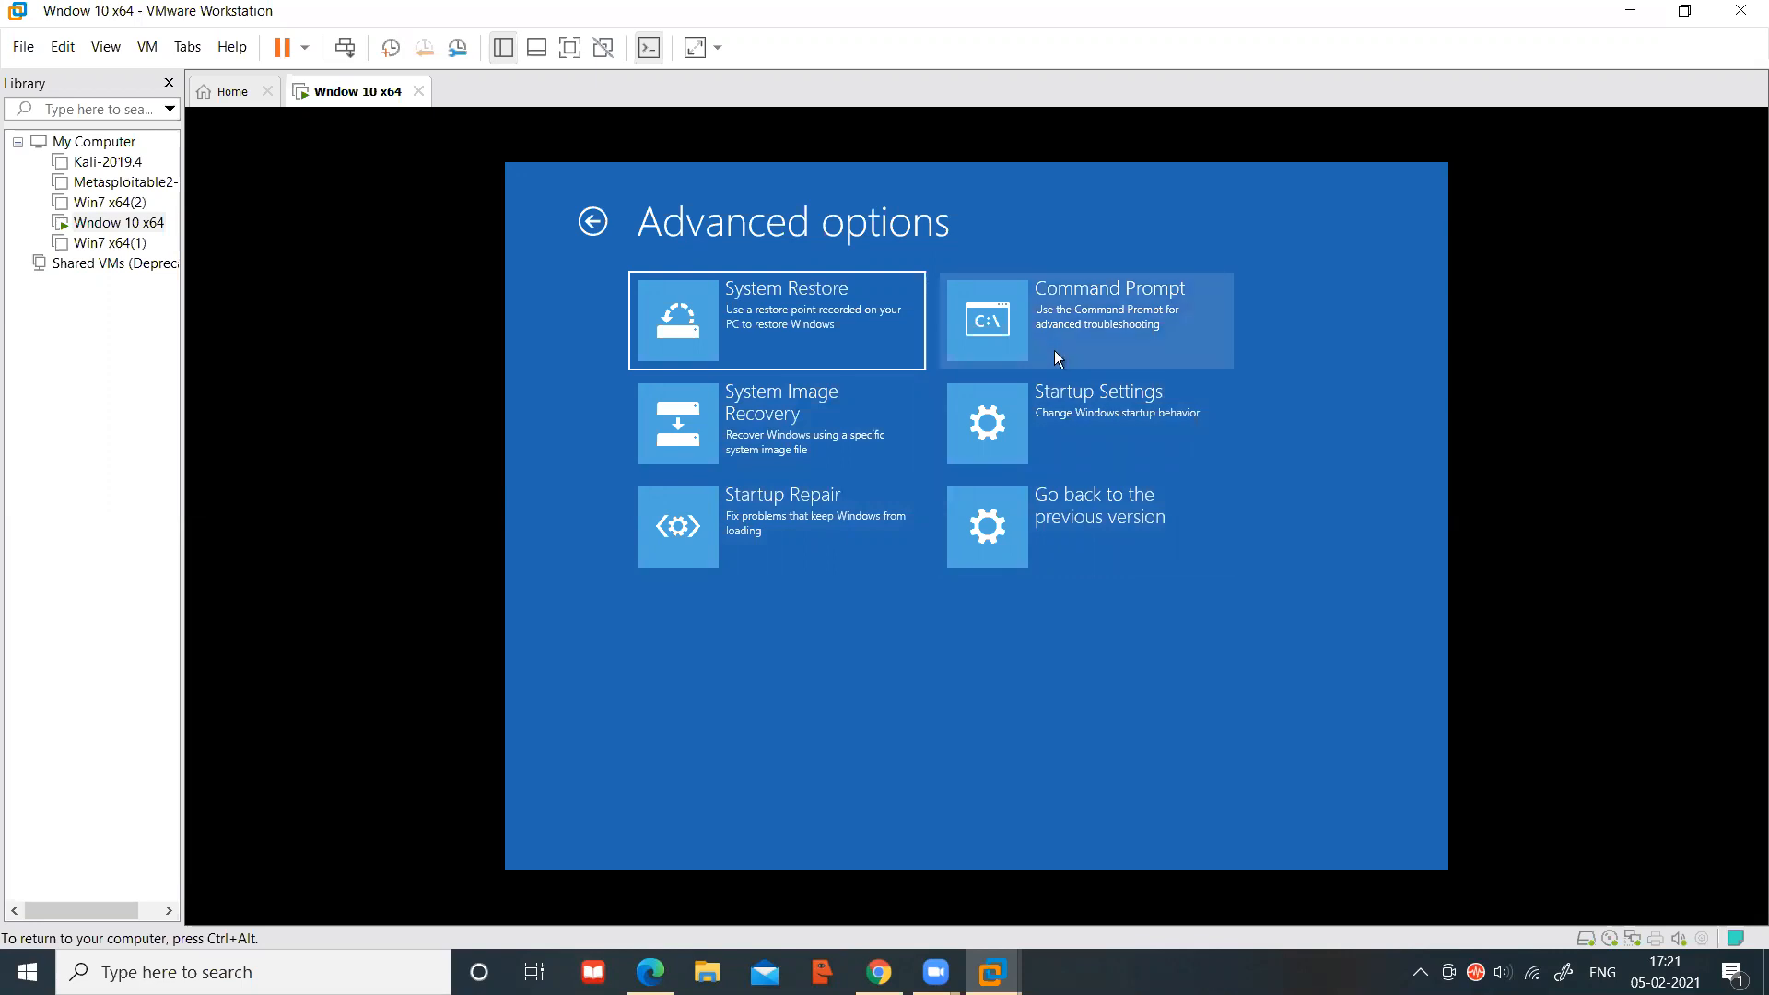
pyautogui.click(824, 424)
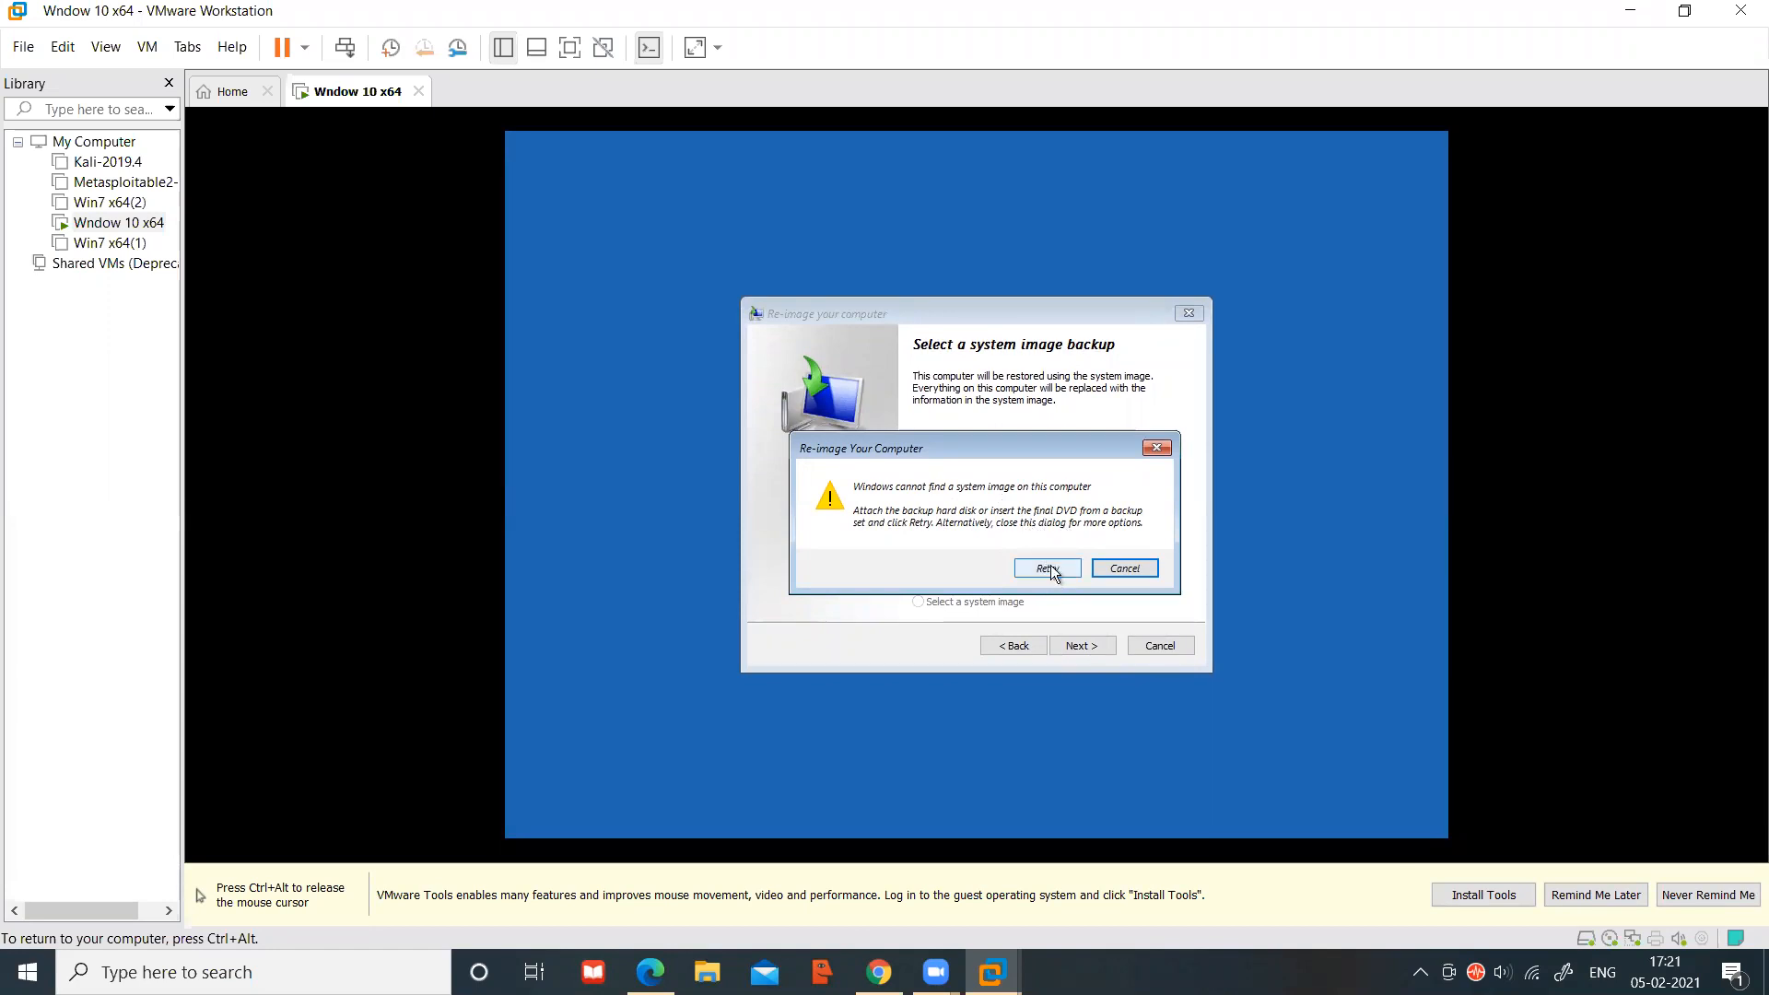
# Cancel the no-image warning, continue with Next, and choose Advanced... then Install a driver
pyautogui.click(1126, 569)
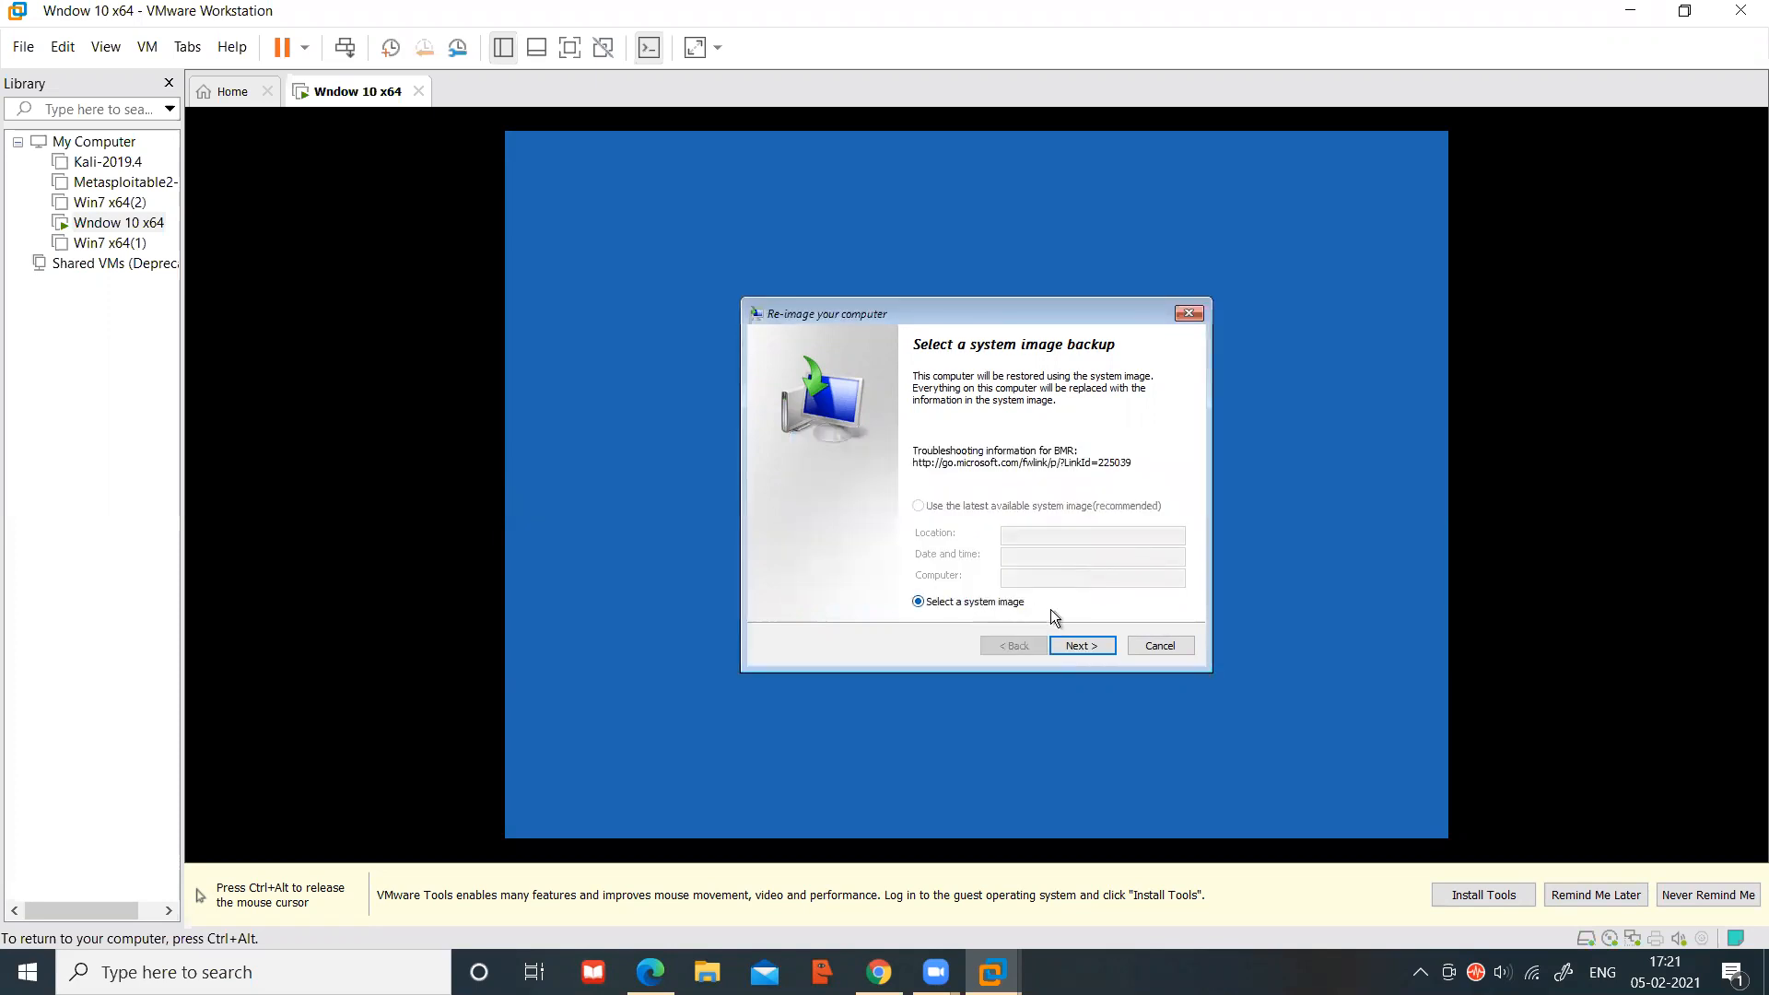
pyautogui.click(1075, 647)
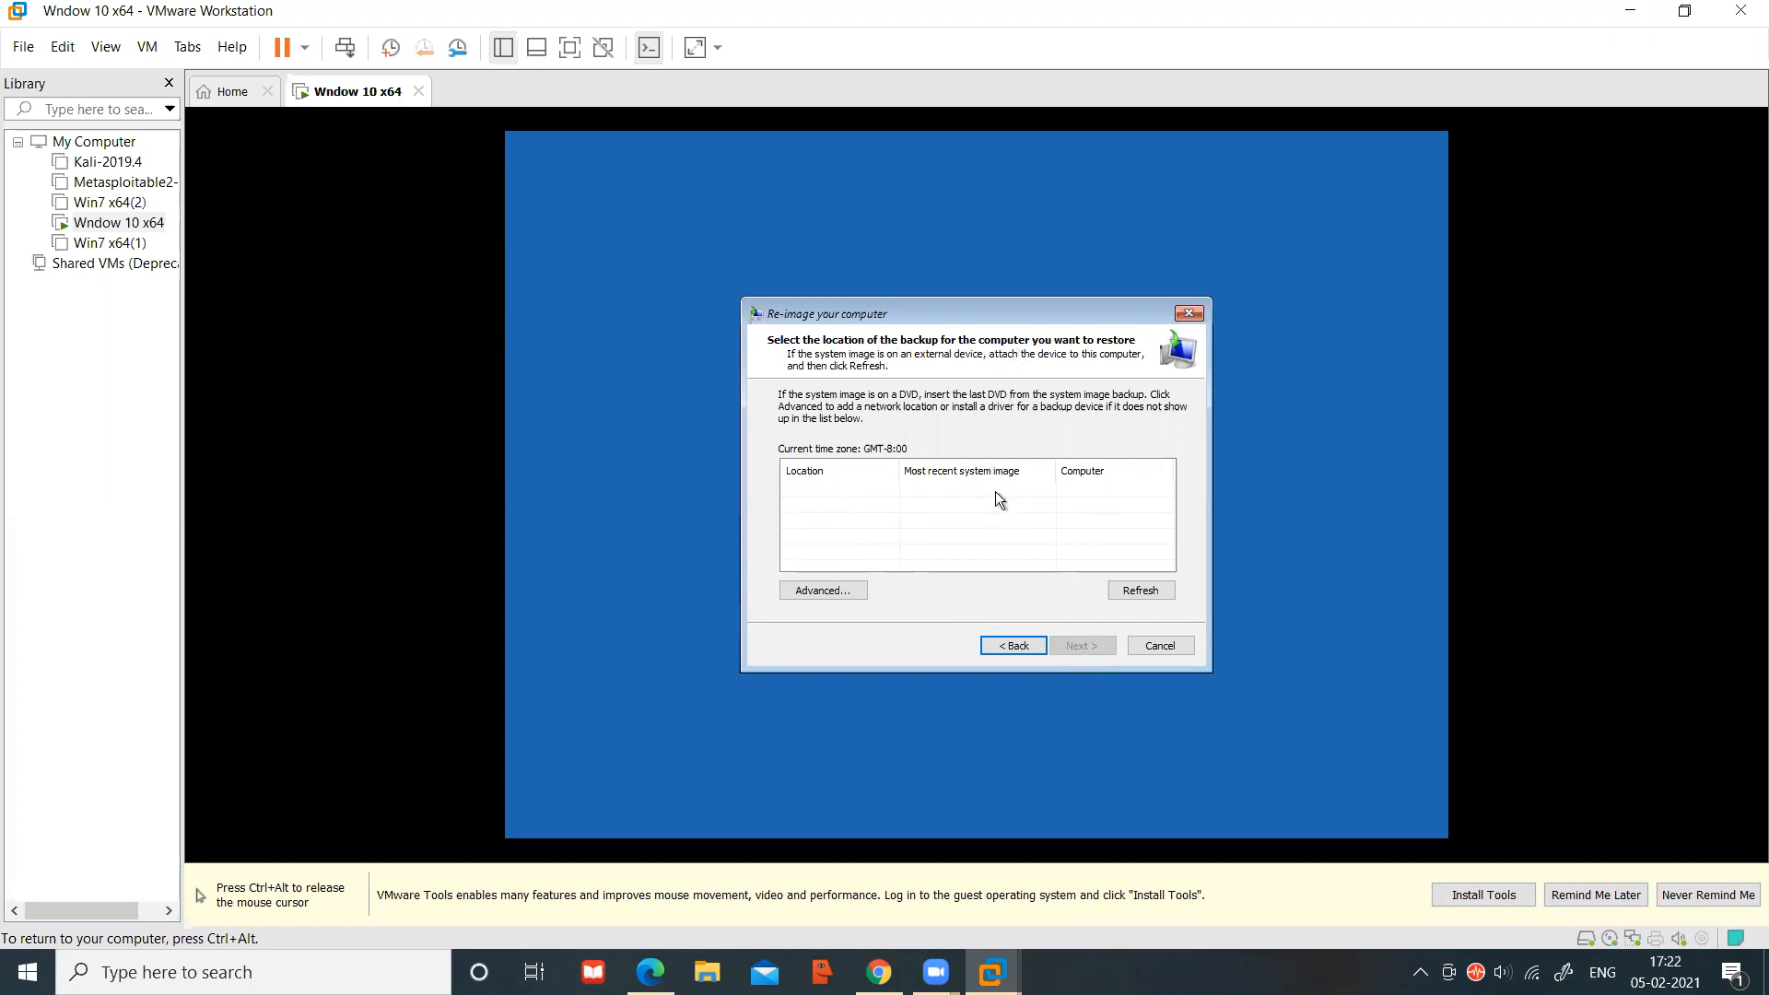
pyautogui.click(793, 594)
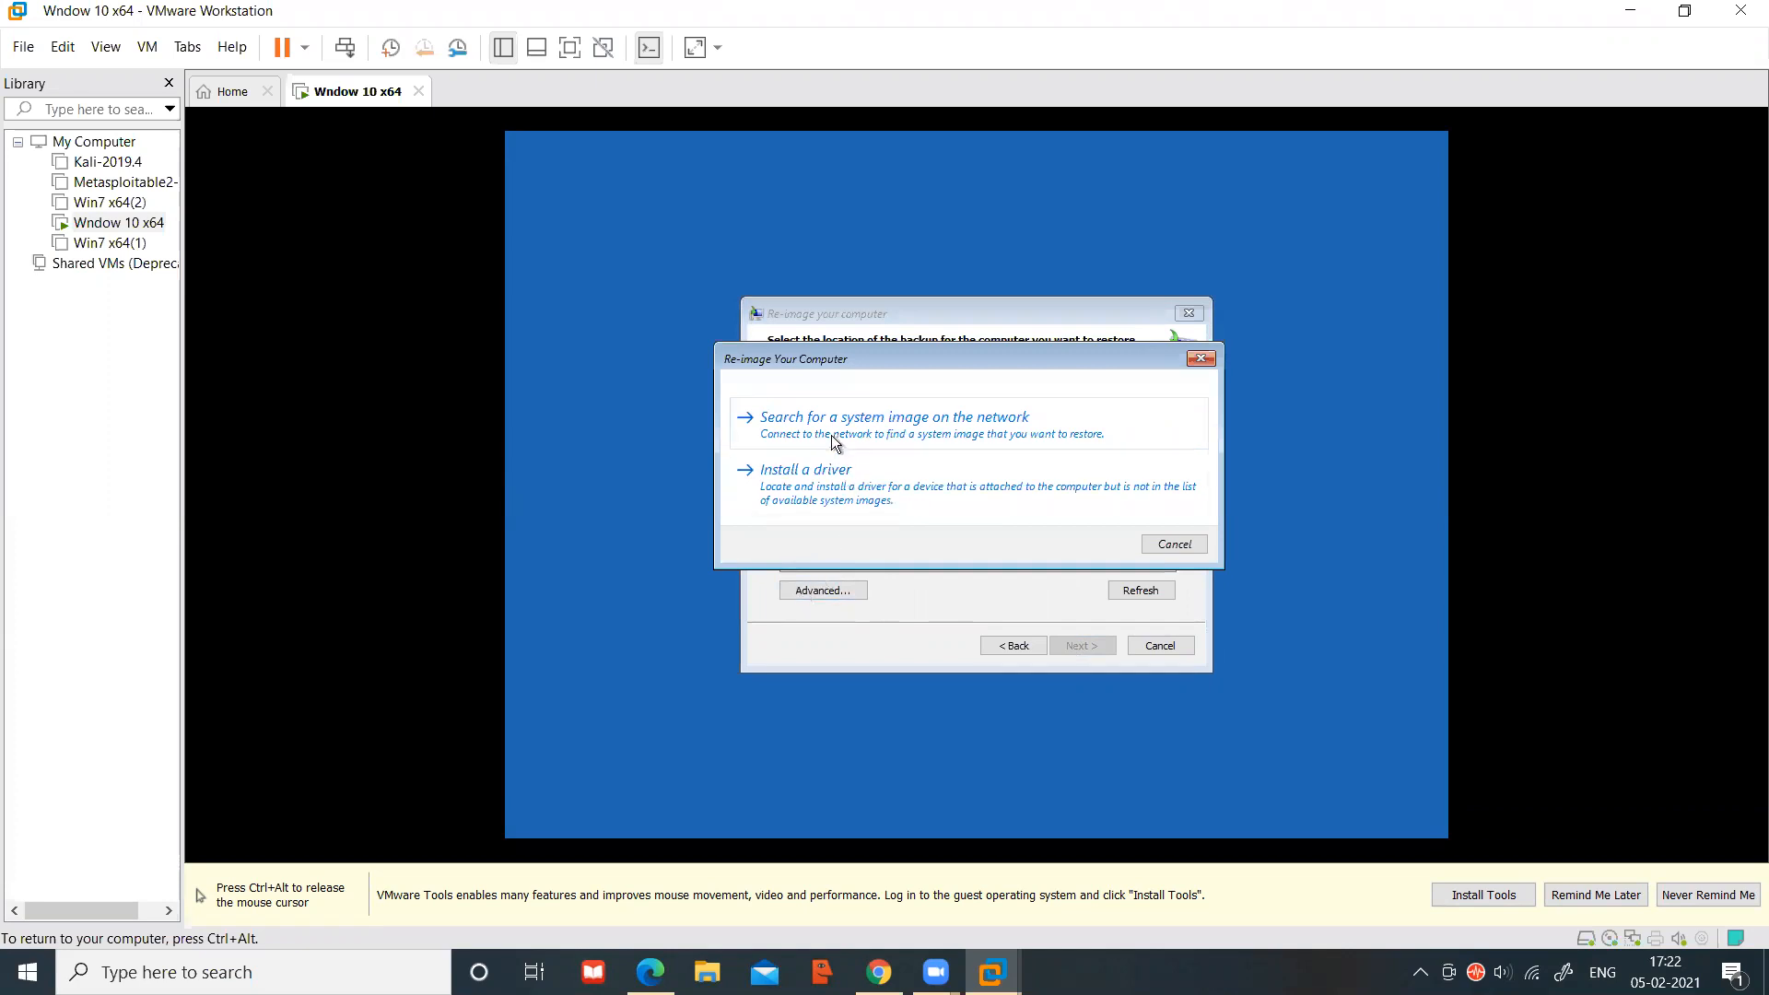
pyautogui.click(843, 498)
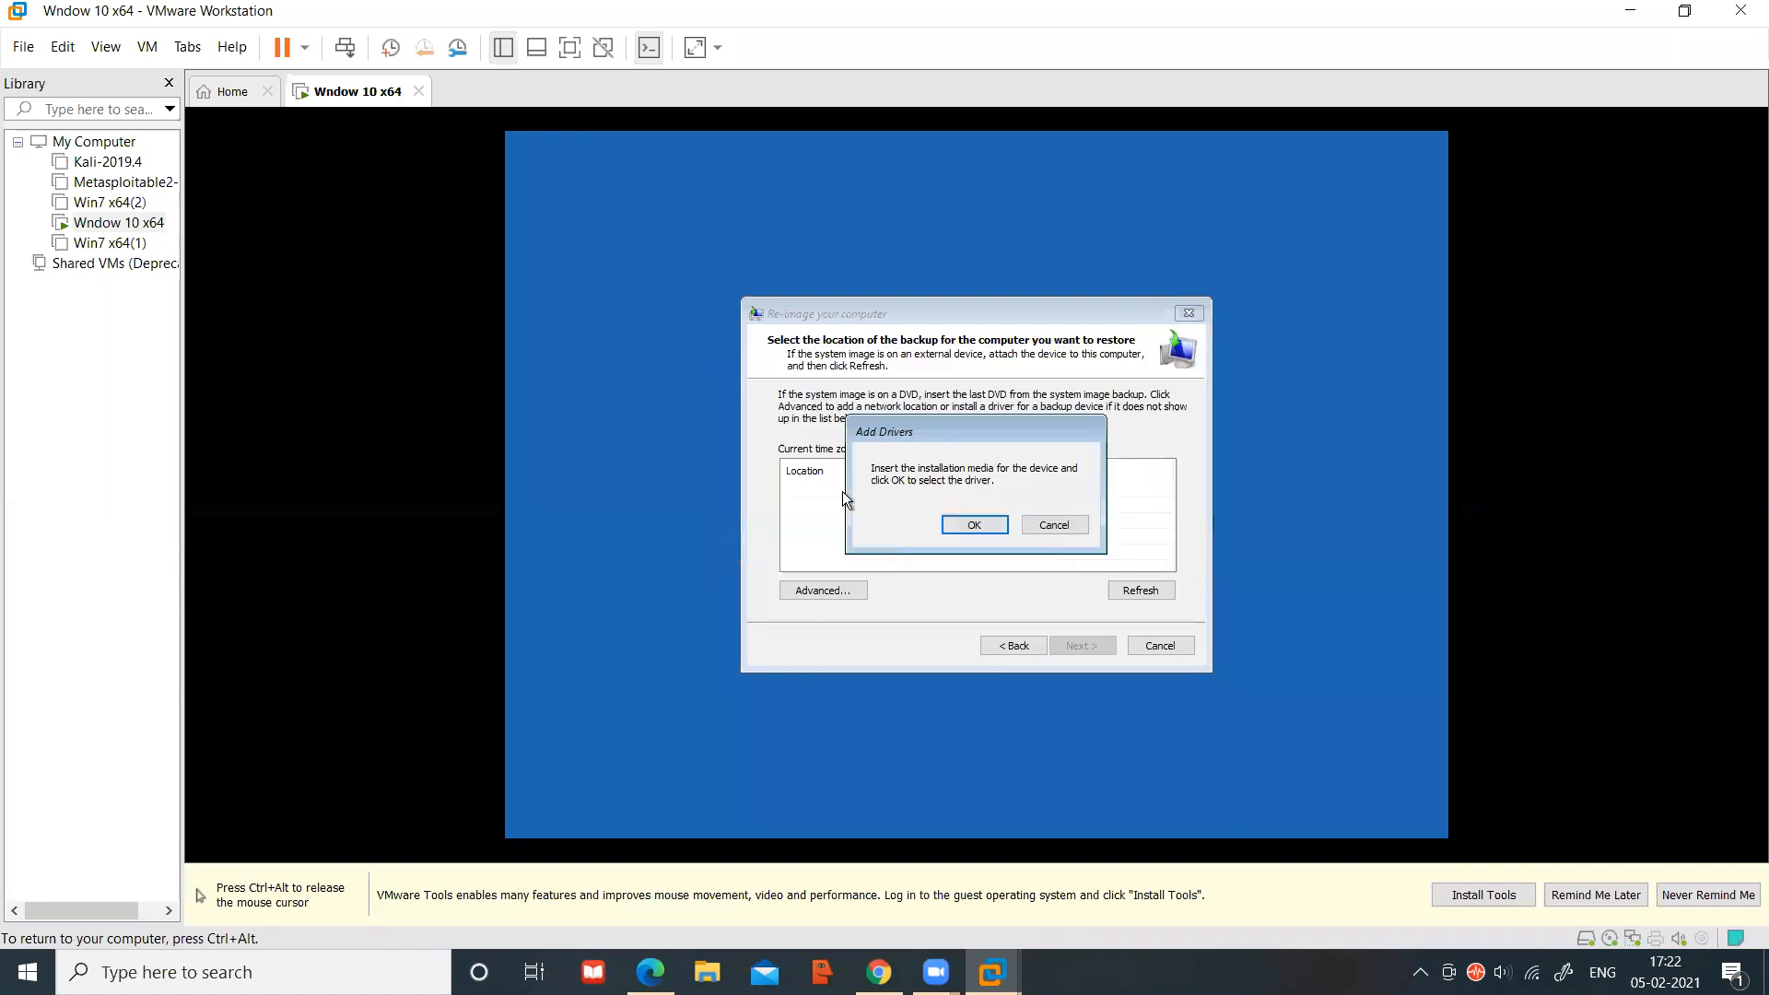
# Browse the driver Open dialog to This PC > Local Disk (D:) > Windows > System32
pyautogui.click(971, 526)
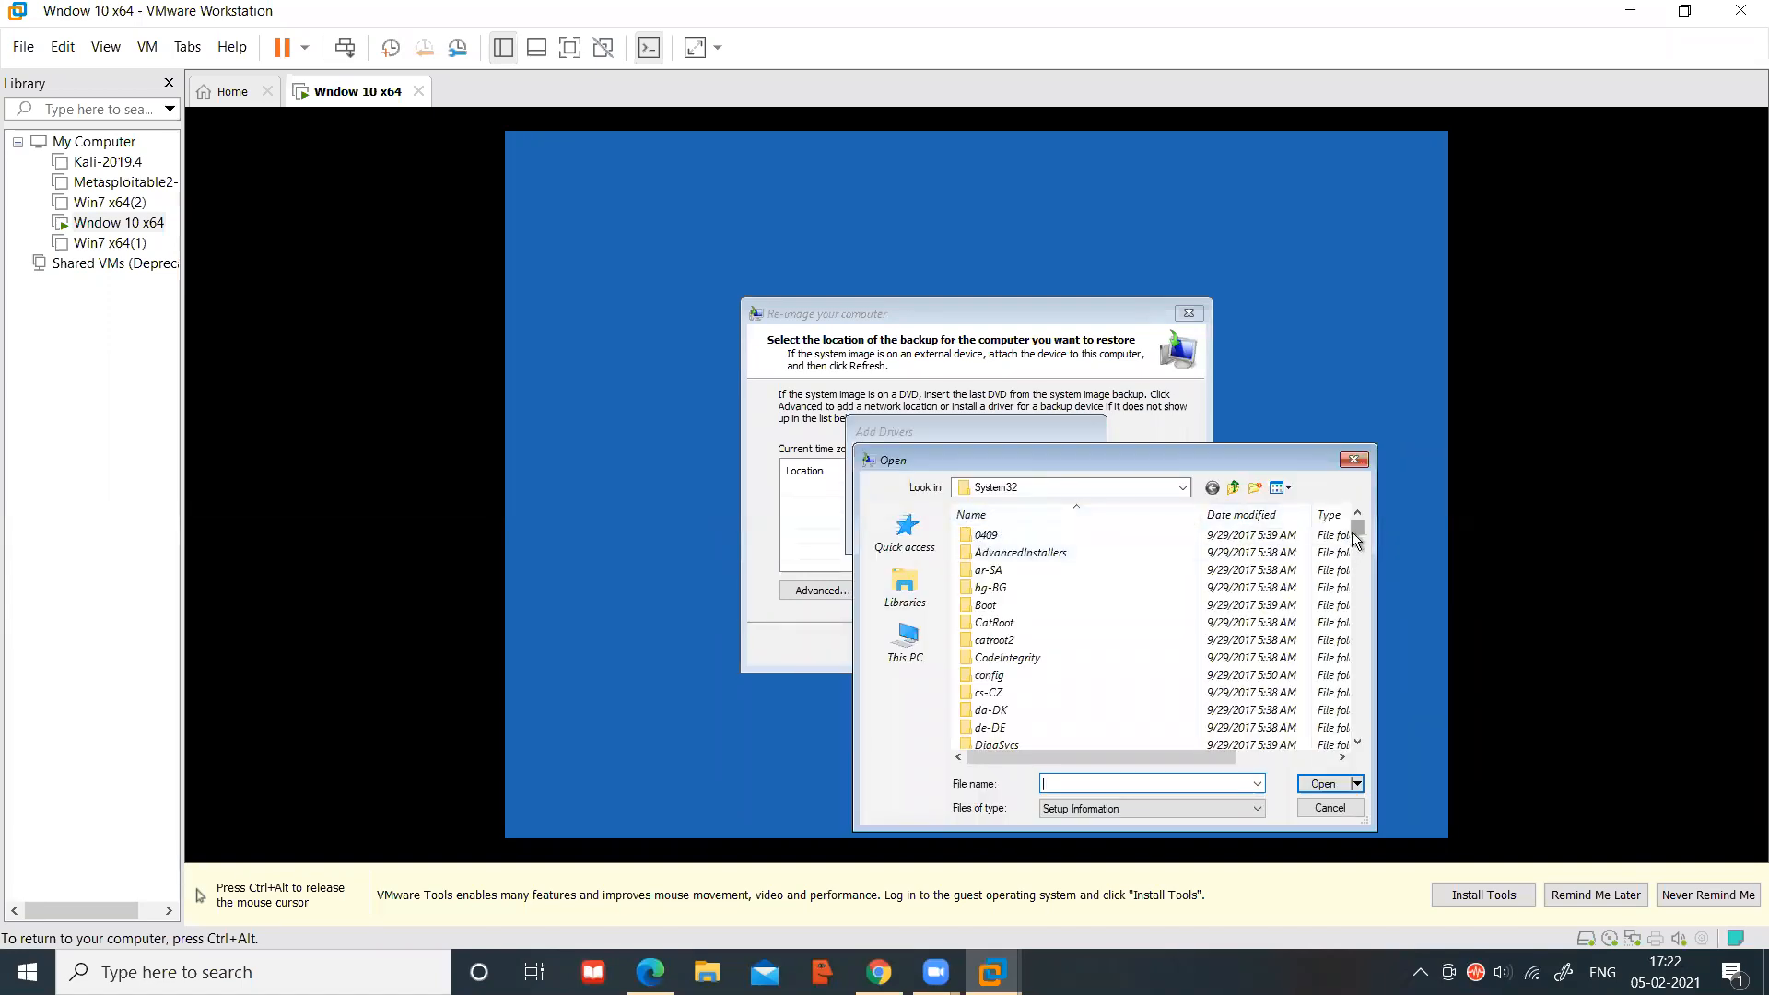
pyautogui.hotkey('ctrl', 'alt')
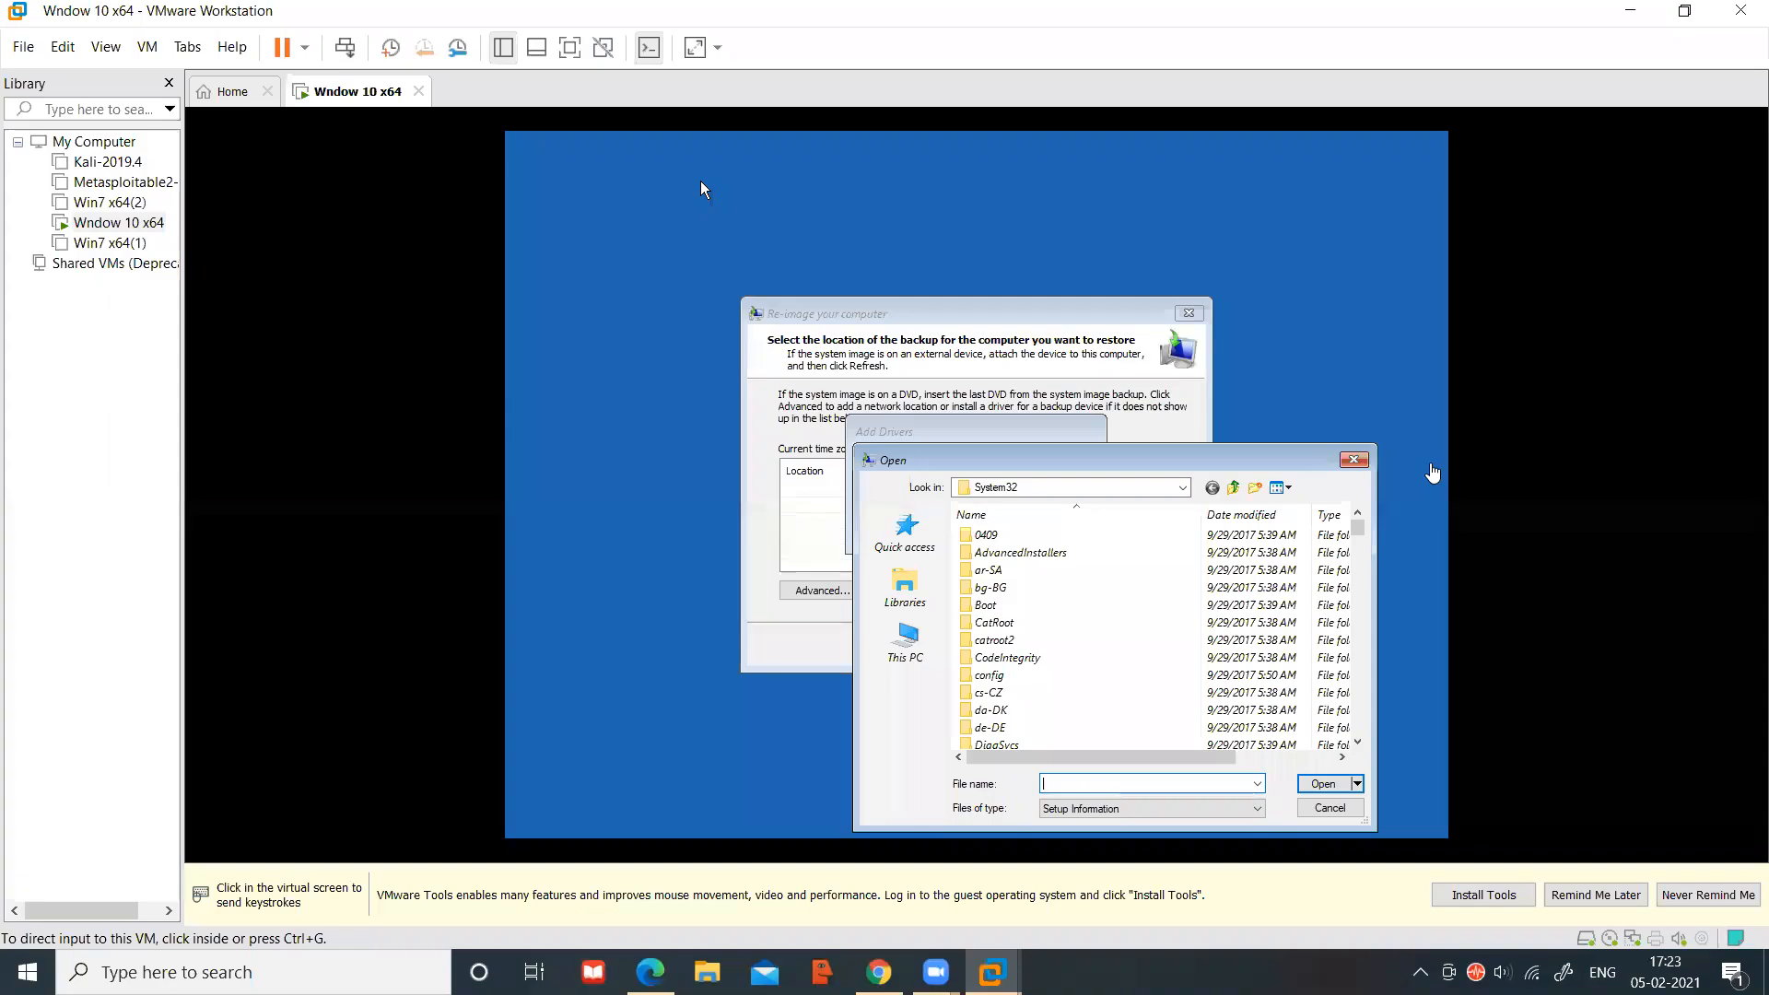
pyautogui.click(910, 652)
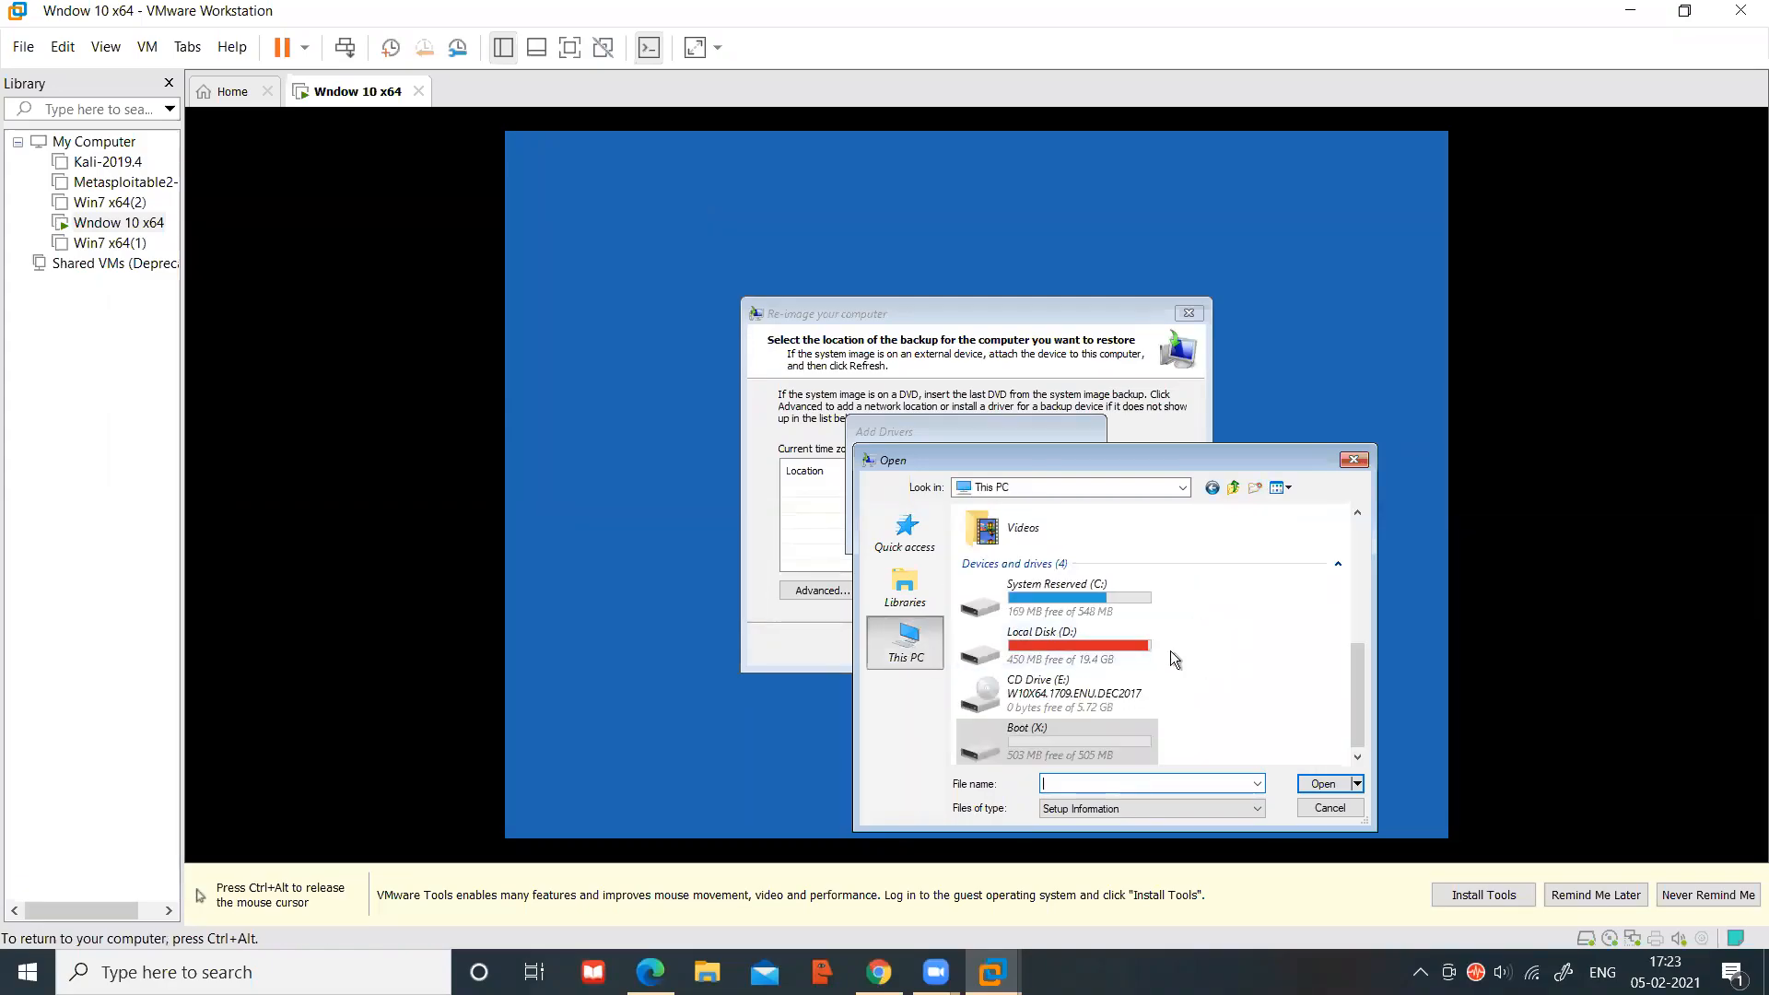
pyautogui.doubleClick(1094, 644)
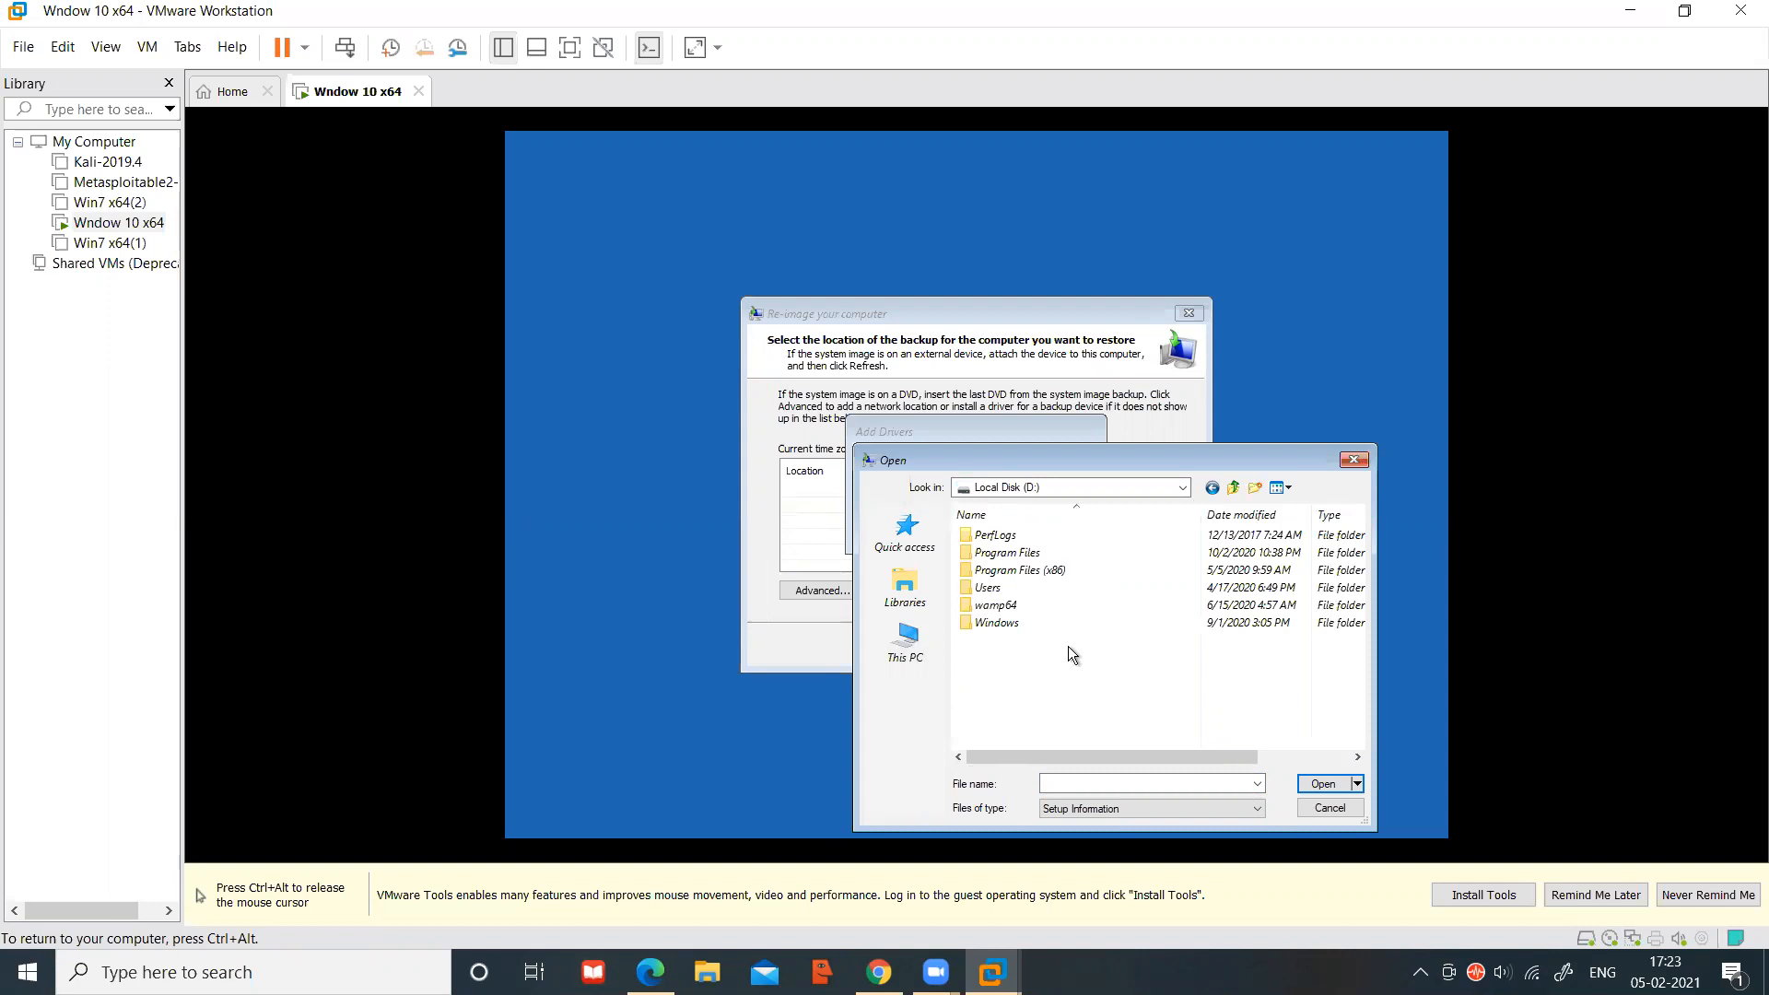
pyautogui.doubleClick(1036, 622)
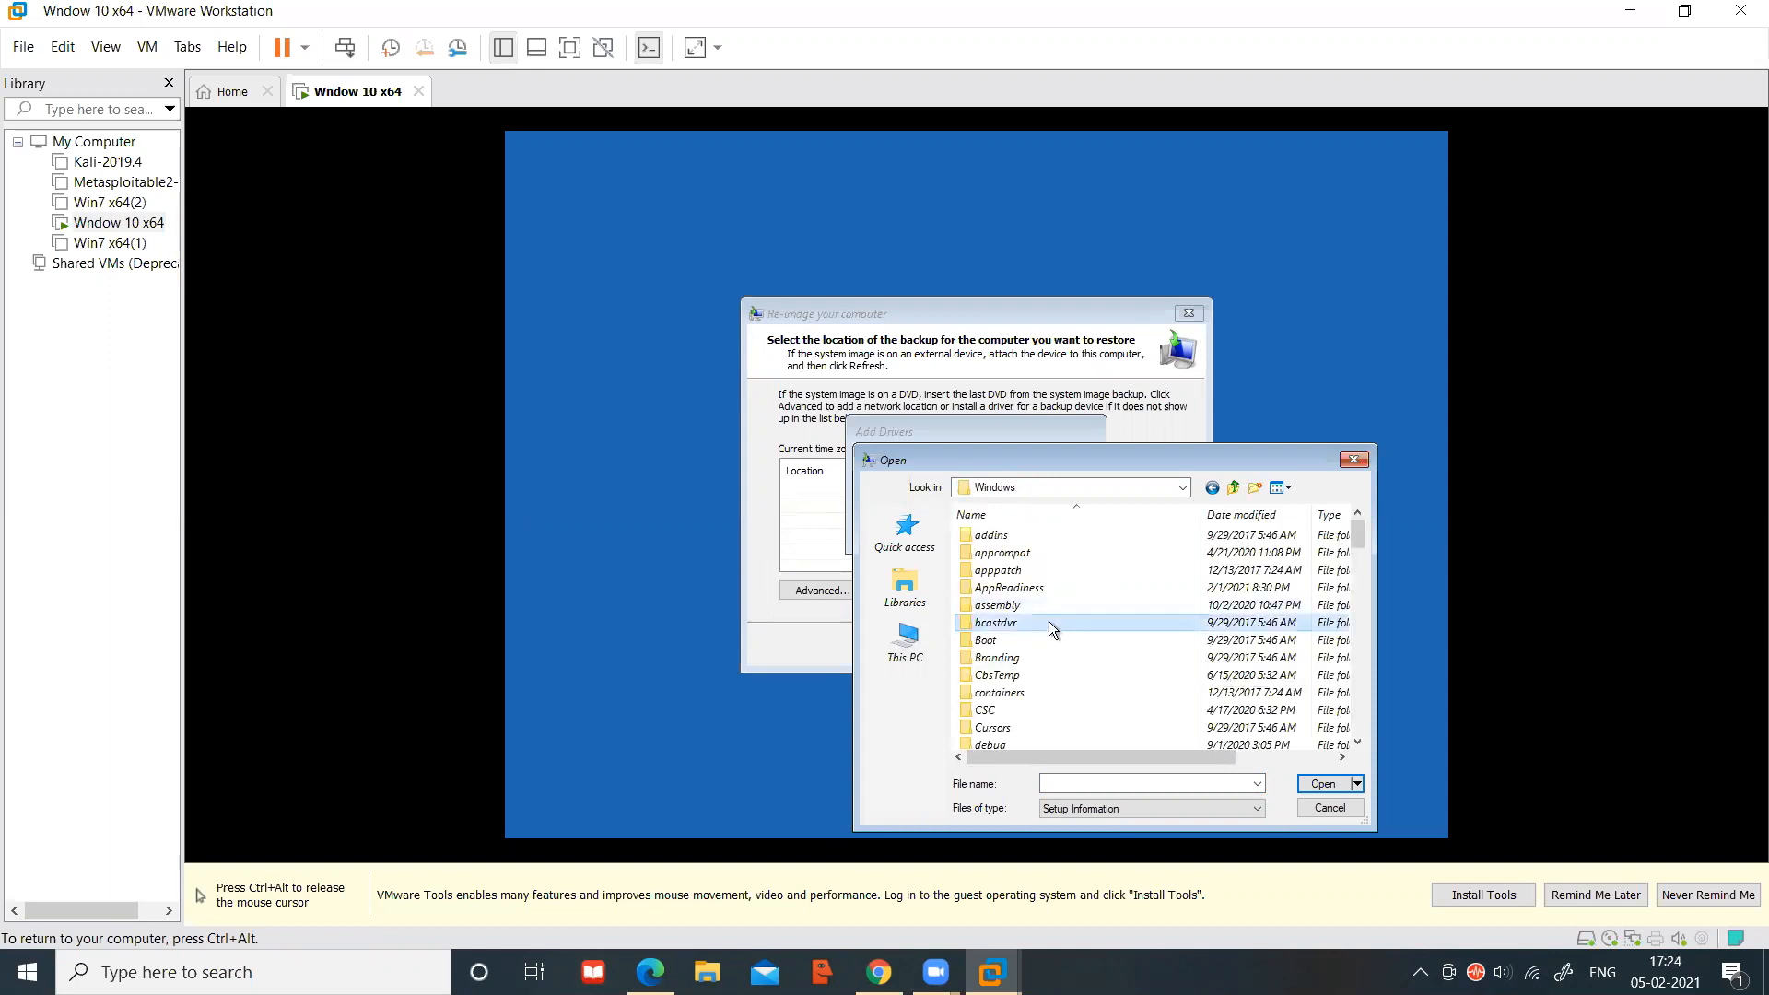
pyautogui.write('system')
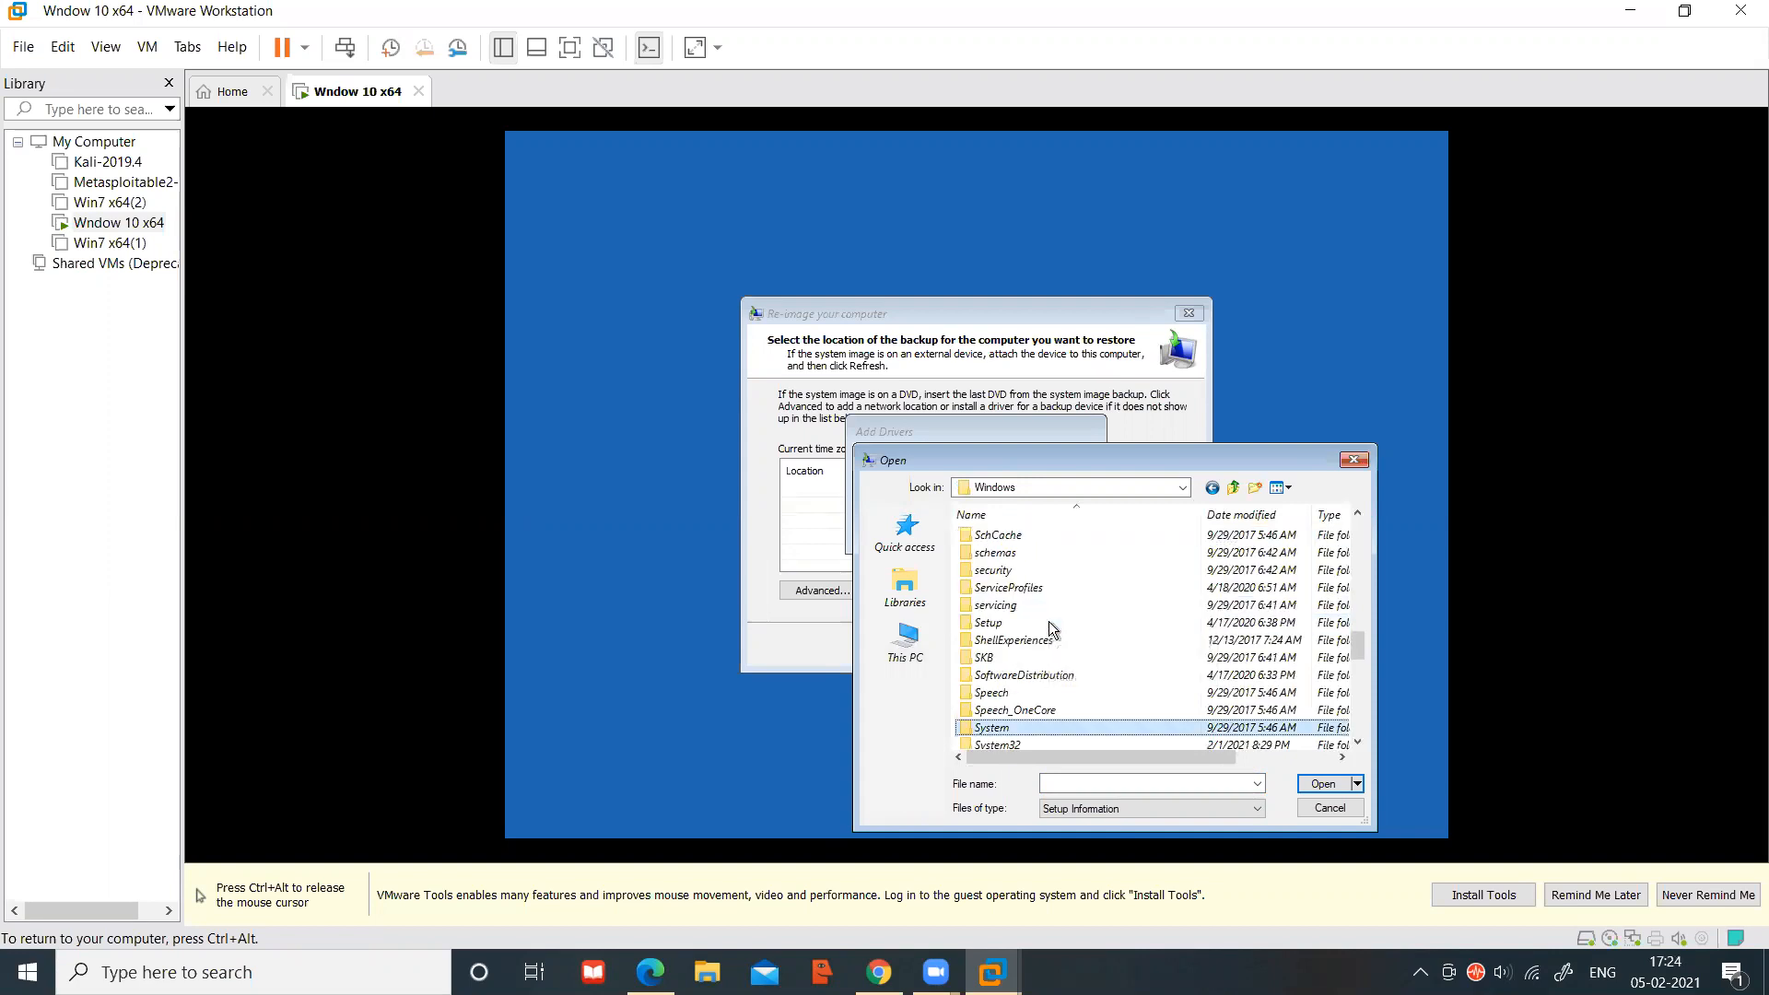
pyautogui.doubleClick(1004, 745)
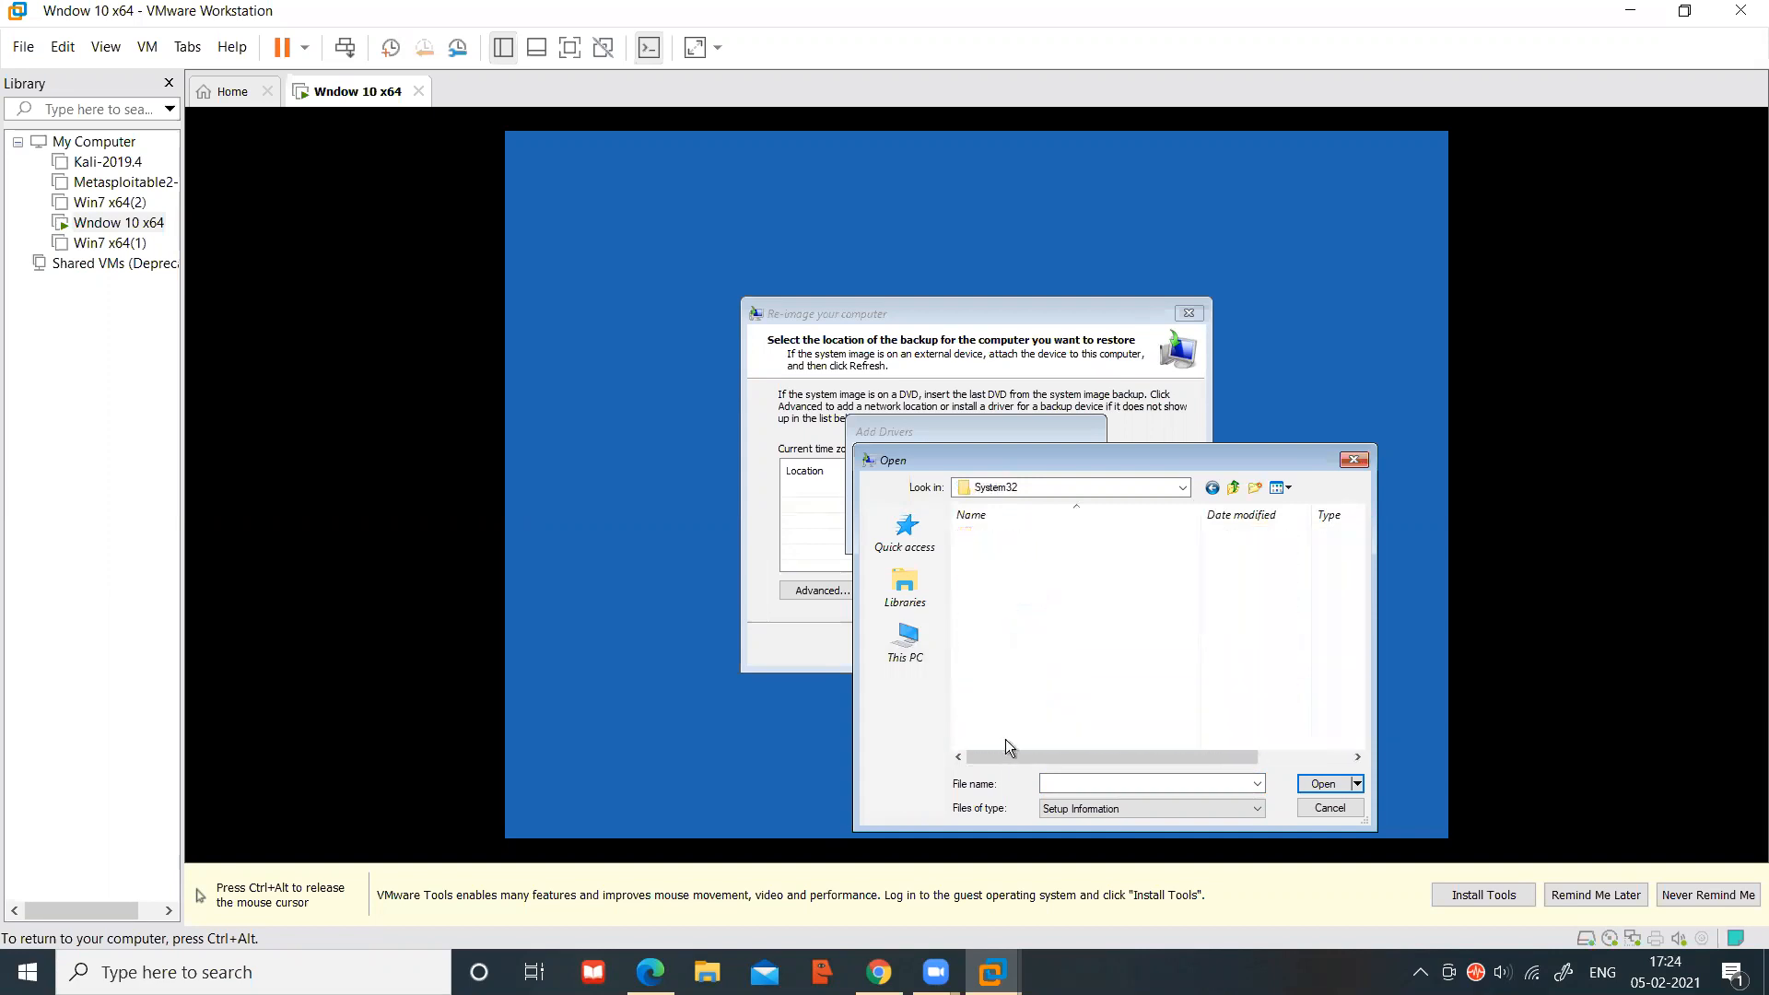
pyautogui.hotkey('ctrl', 'alt')
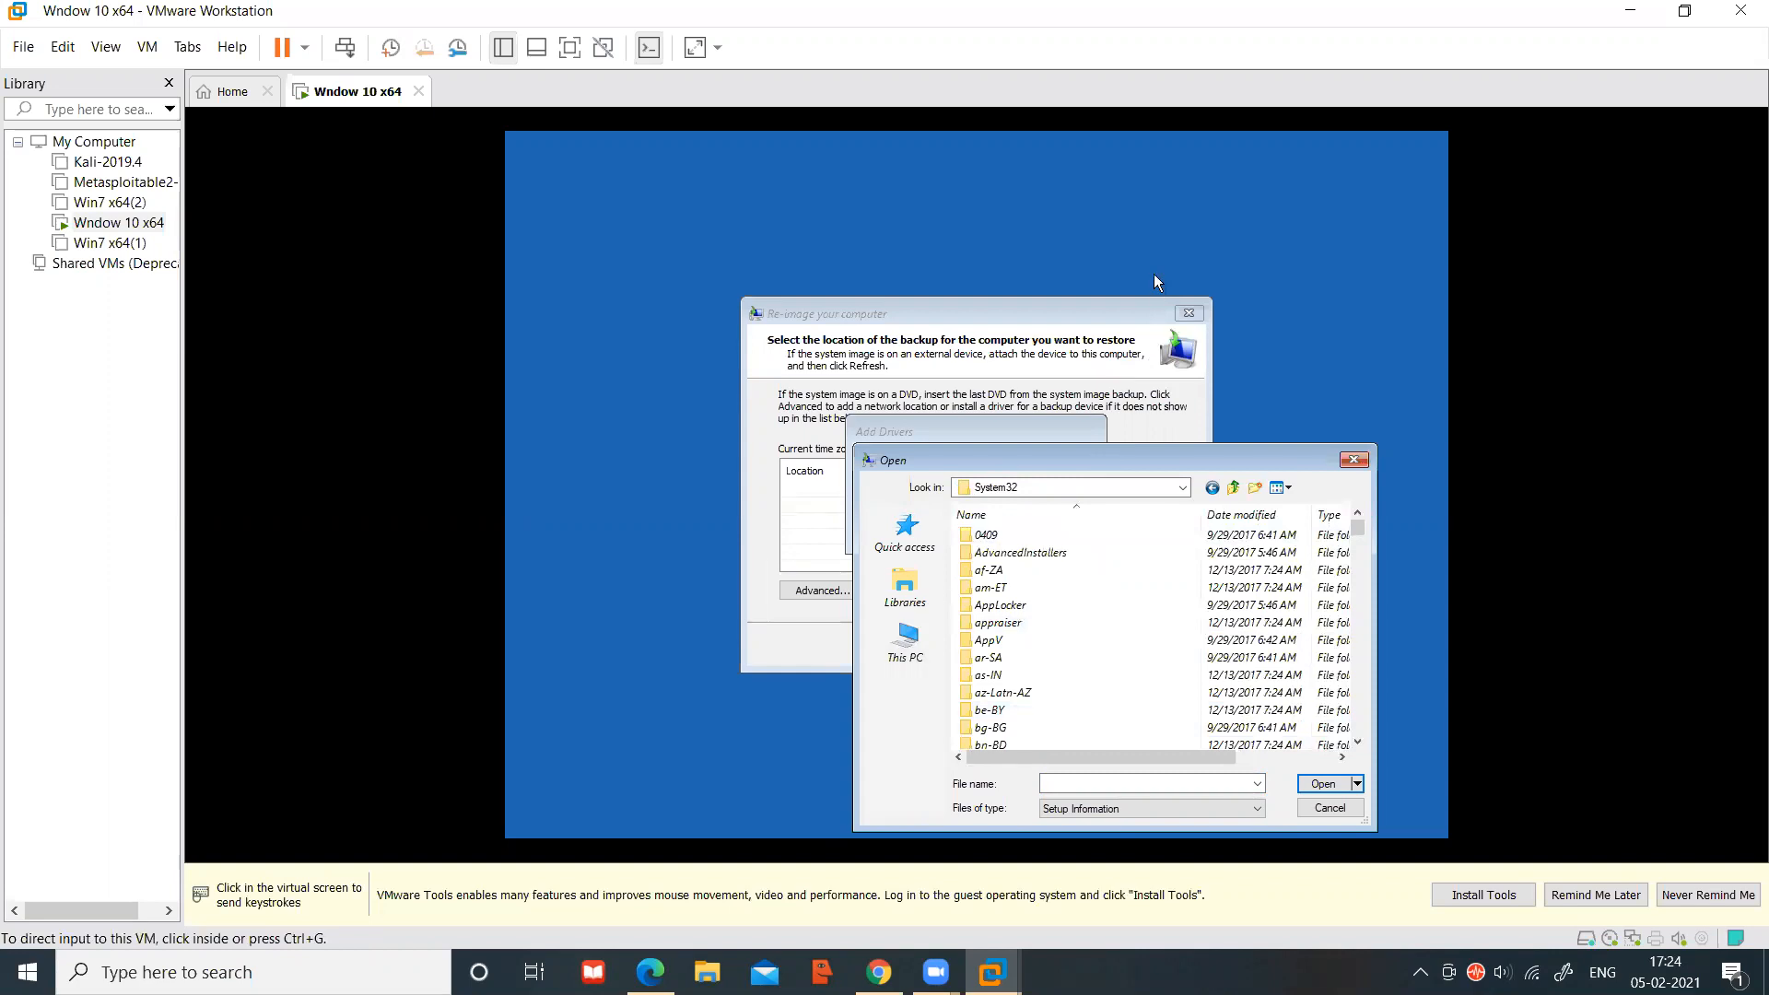
pyautogui.click(1154, 274)
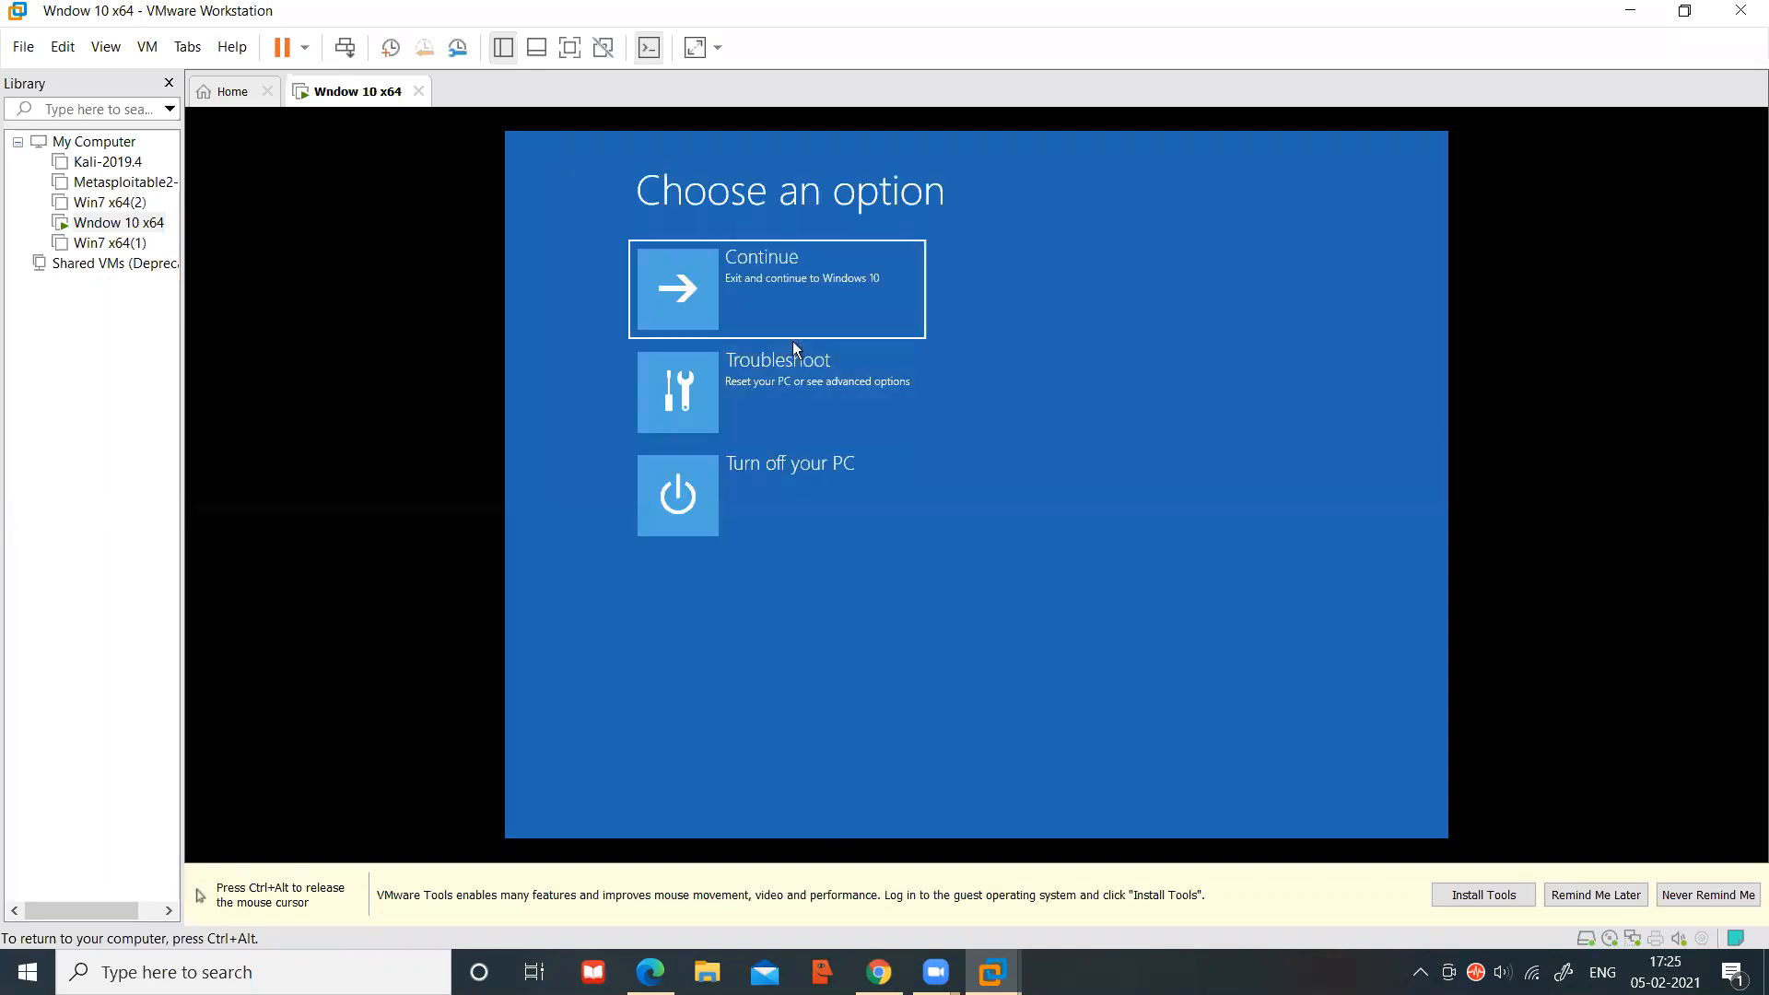
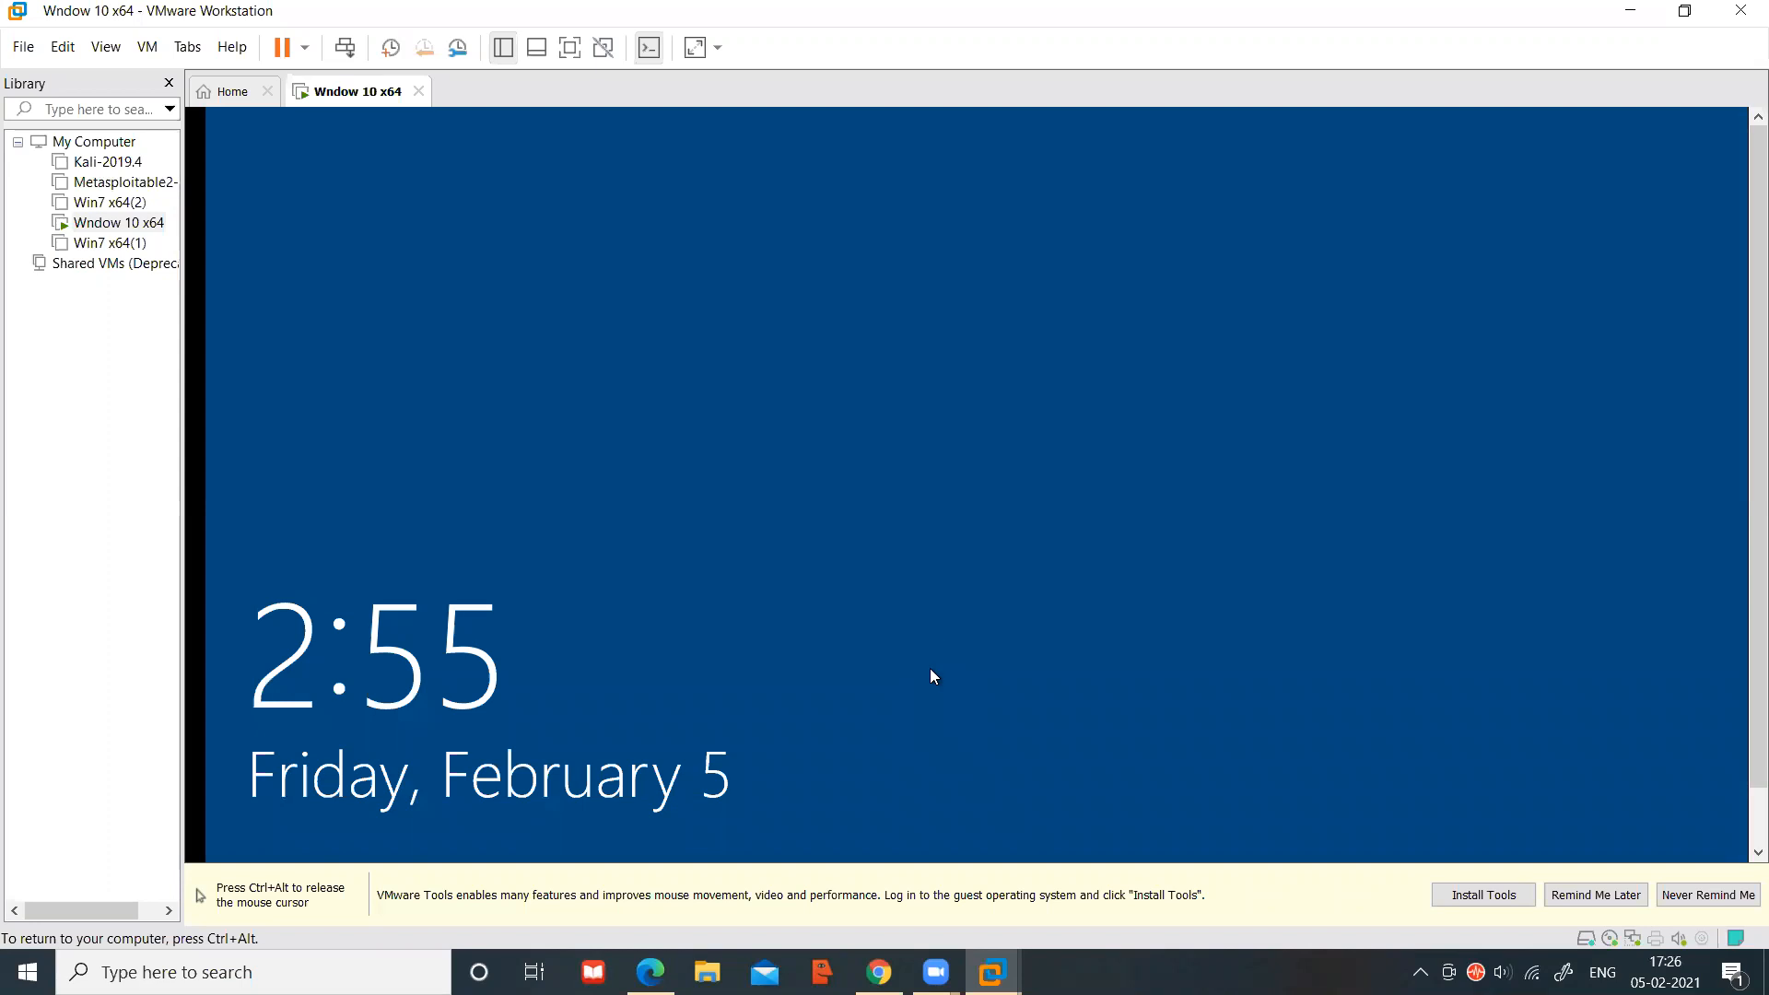
# Reach the Admin sign-in screen with an empty password box, then release input with Ctrl+Alt
pyautogui.click(924, 656)
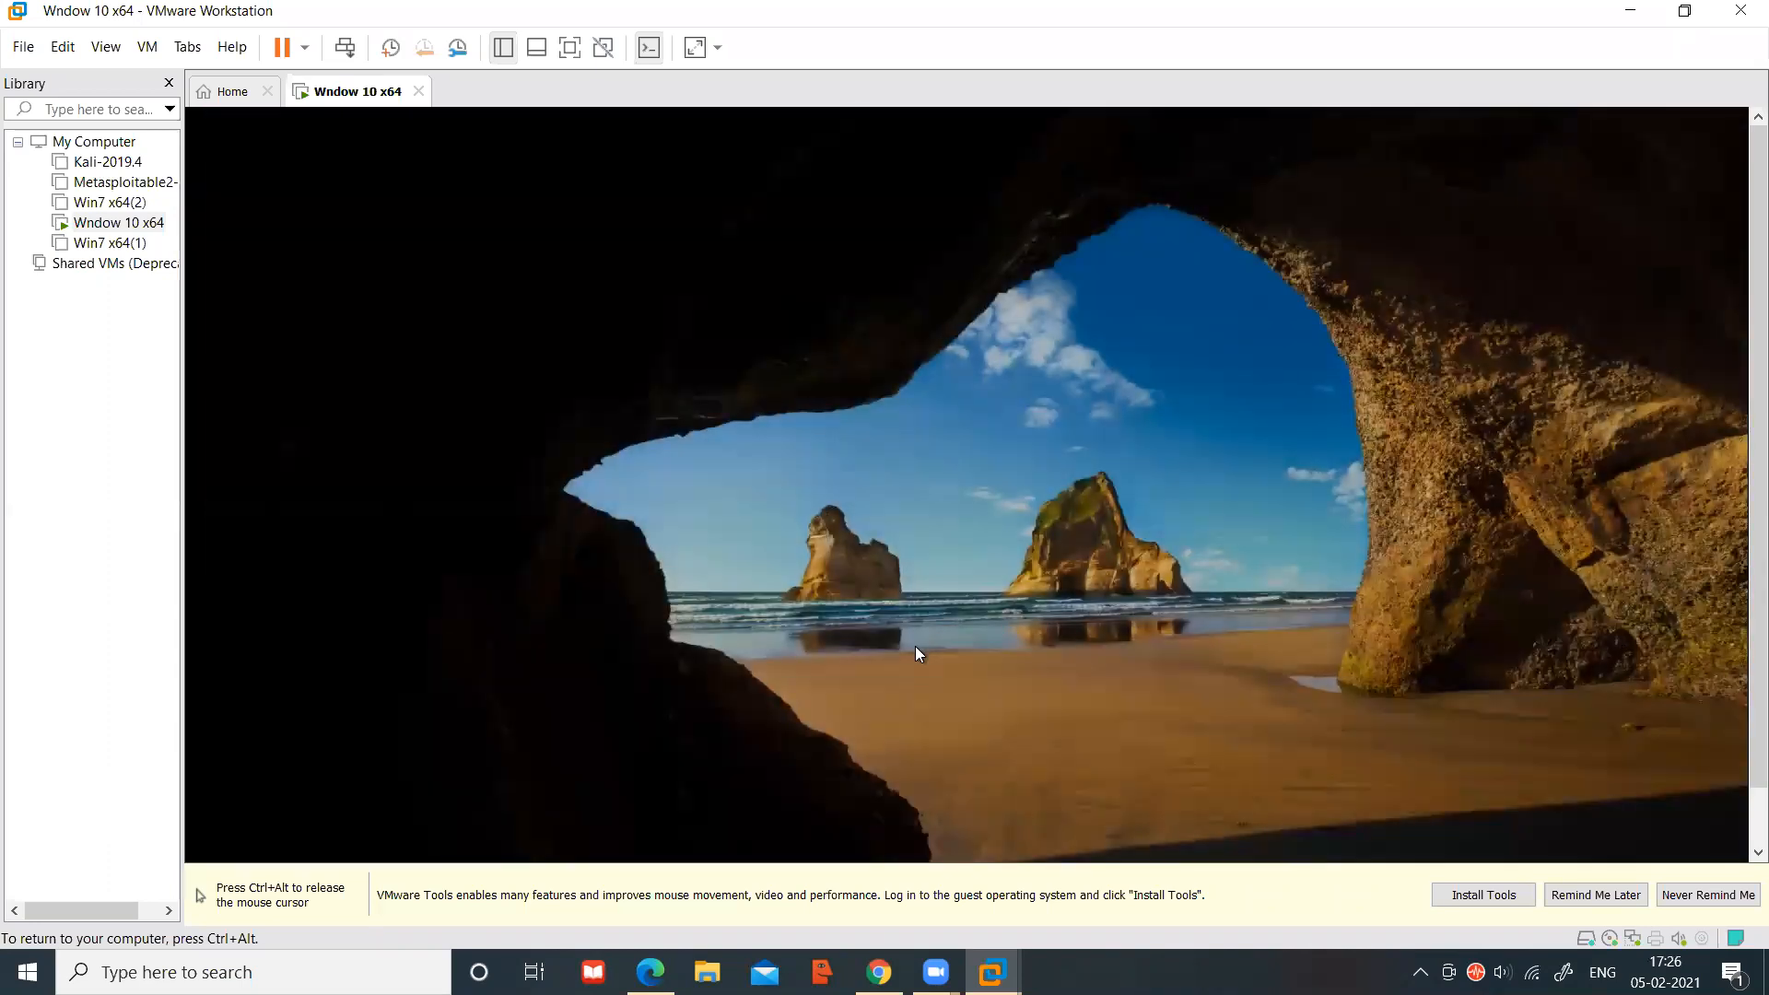
pyautogui.write('•')
pyautogui.press('BackSpace')
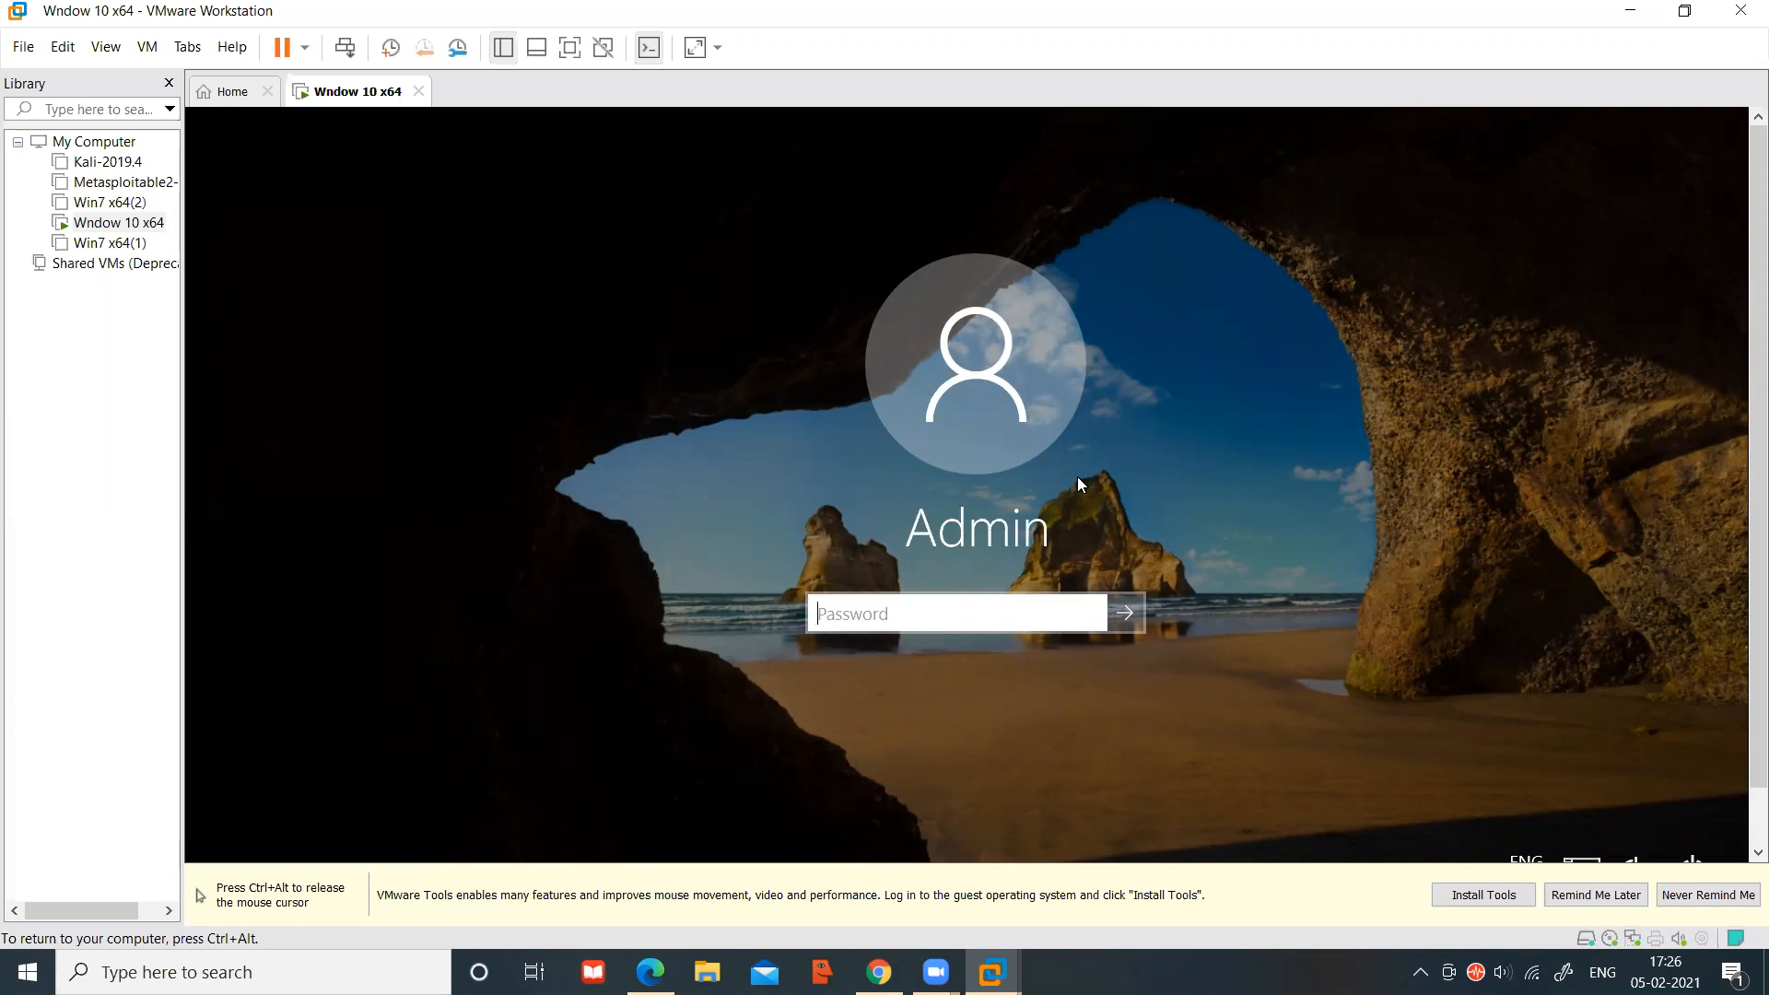
pyautogui.hotkey('ctrl', 'alt')
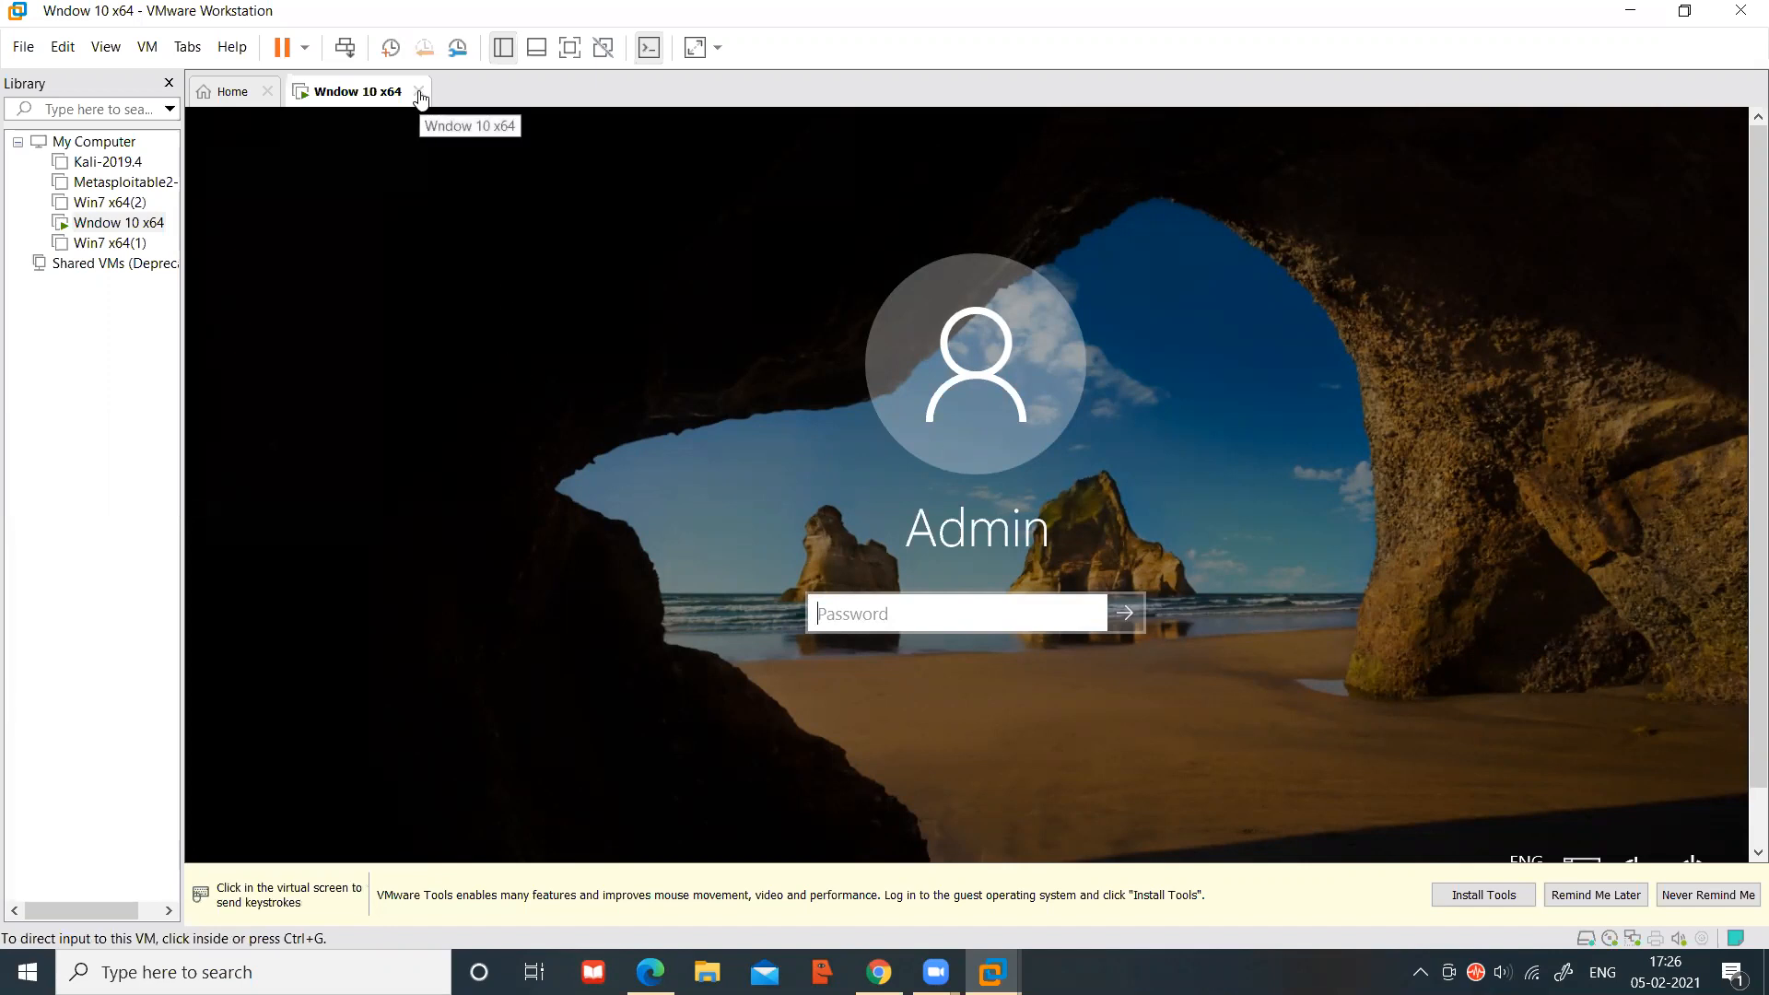
# Power off Wndow 10 x64 without a snapshot and power it back on
pyautogui.click(419, 92)
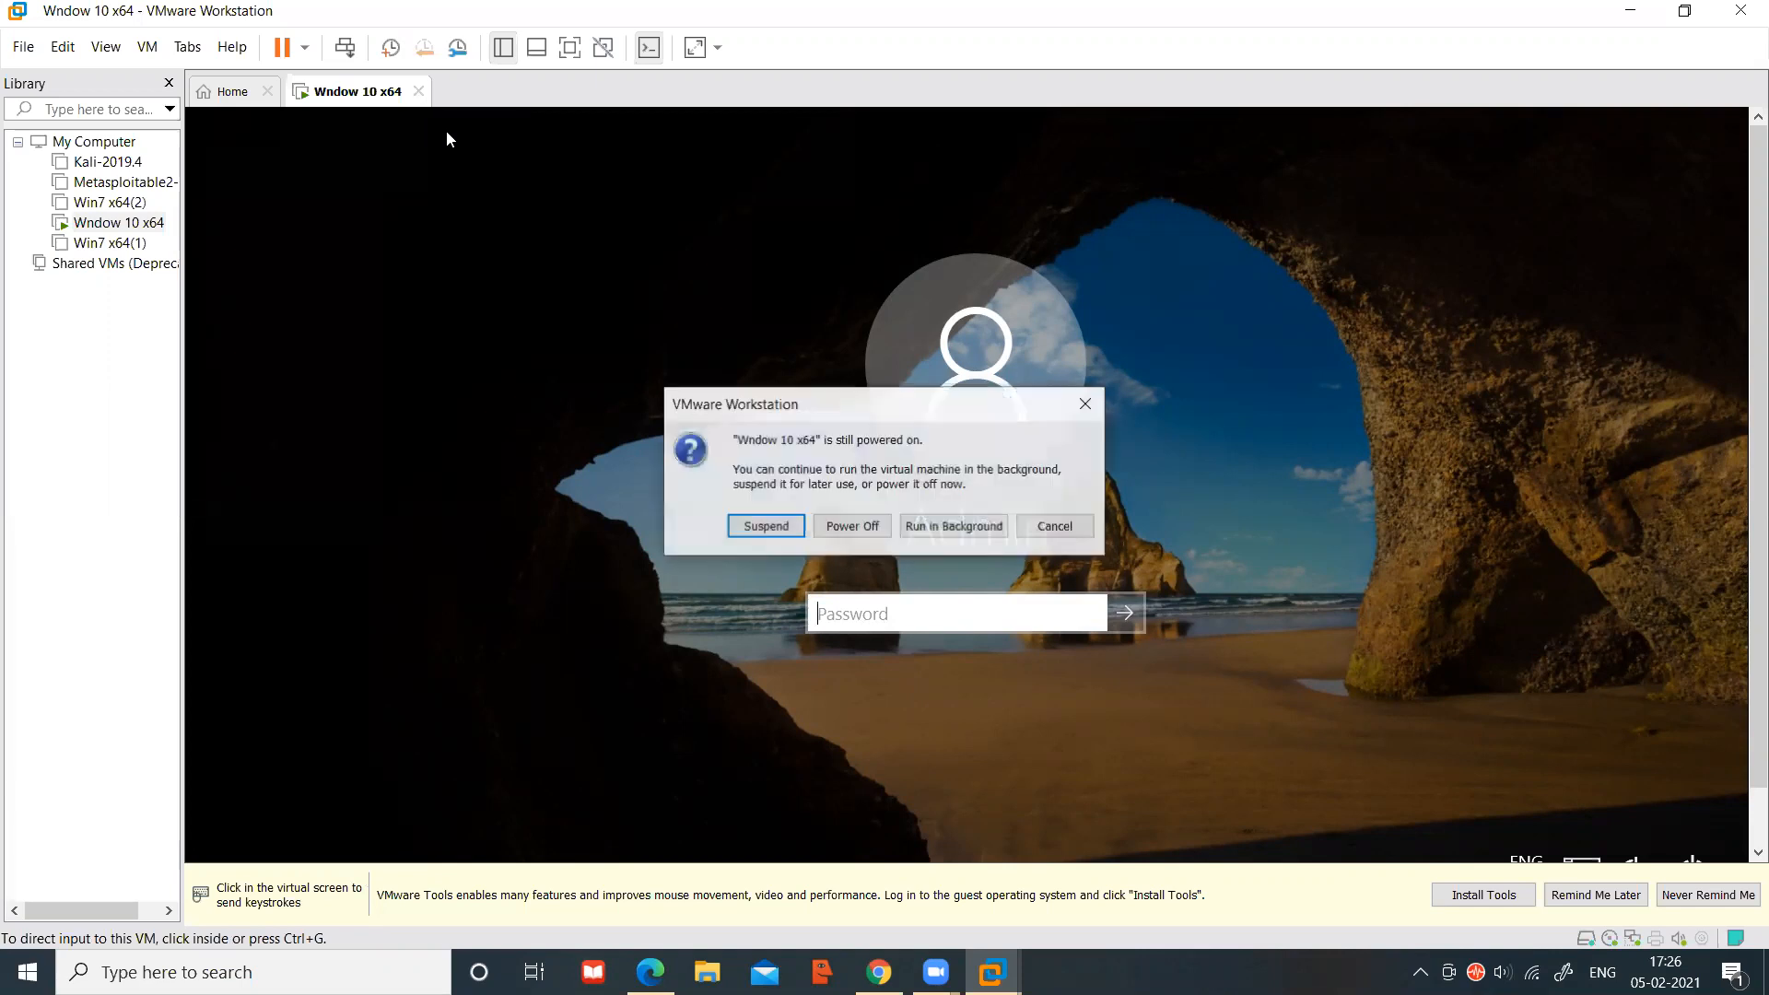
pyautogui.click(866, 528)
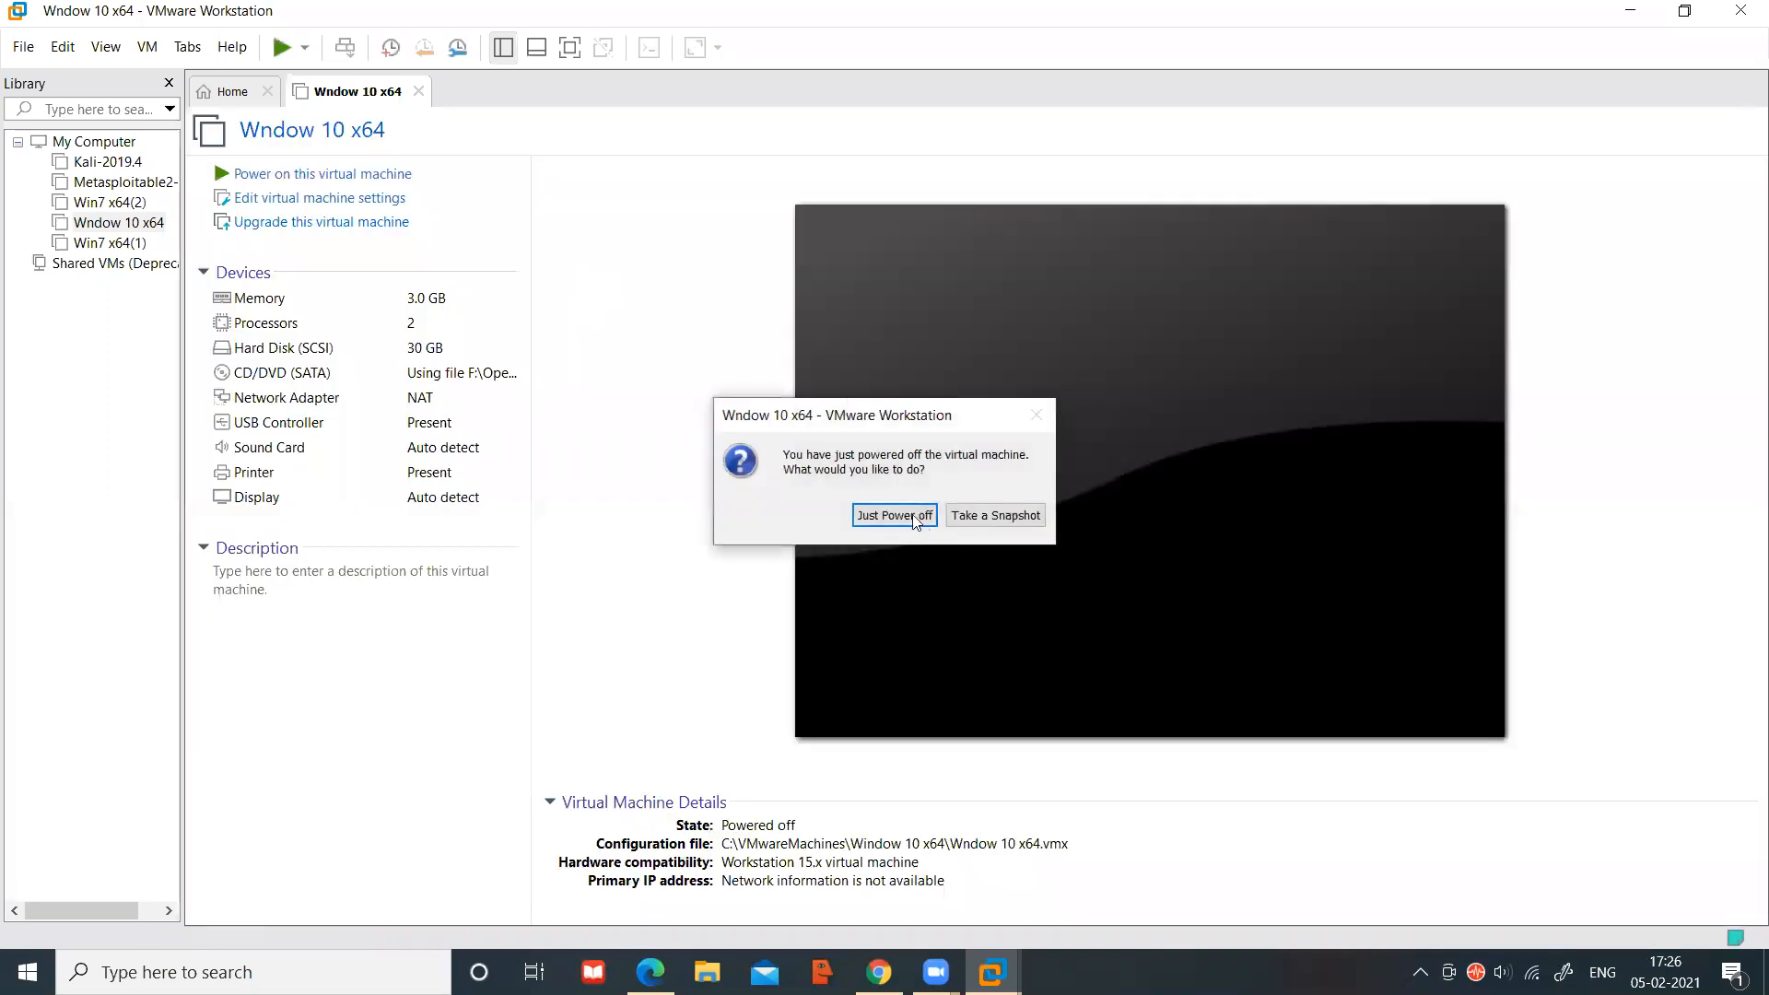
pyautogui.click(885, 517)
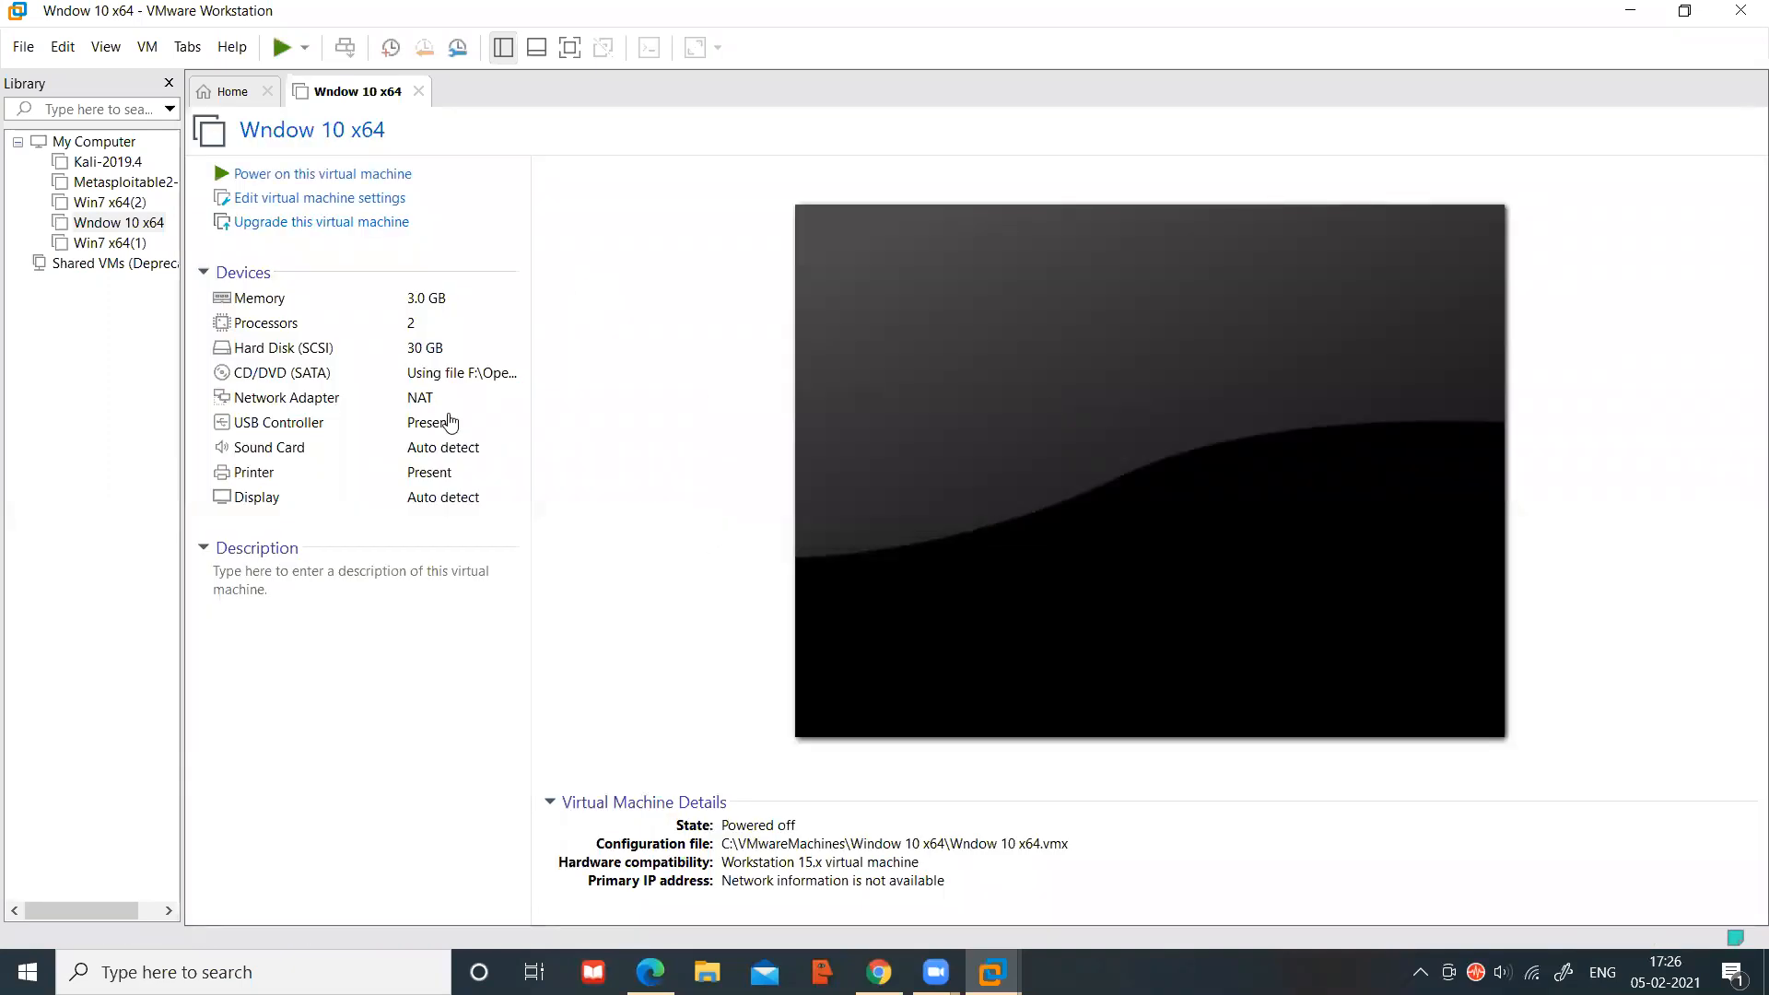
pyautogui.click(126, 222)
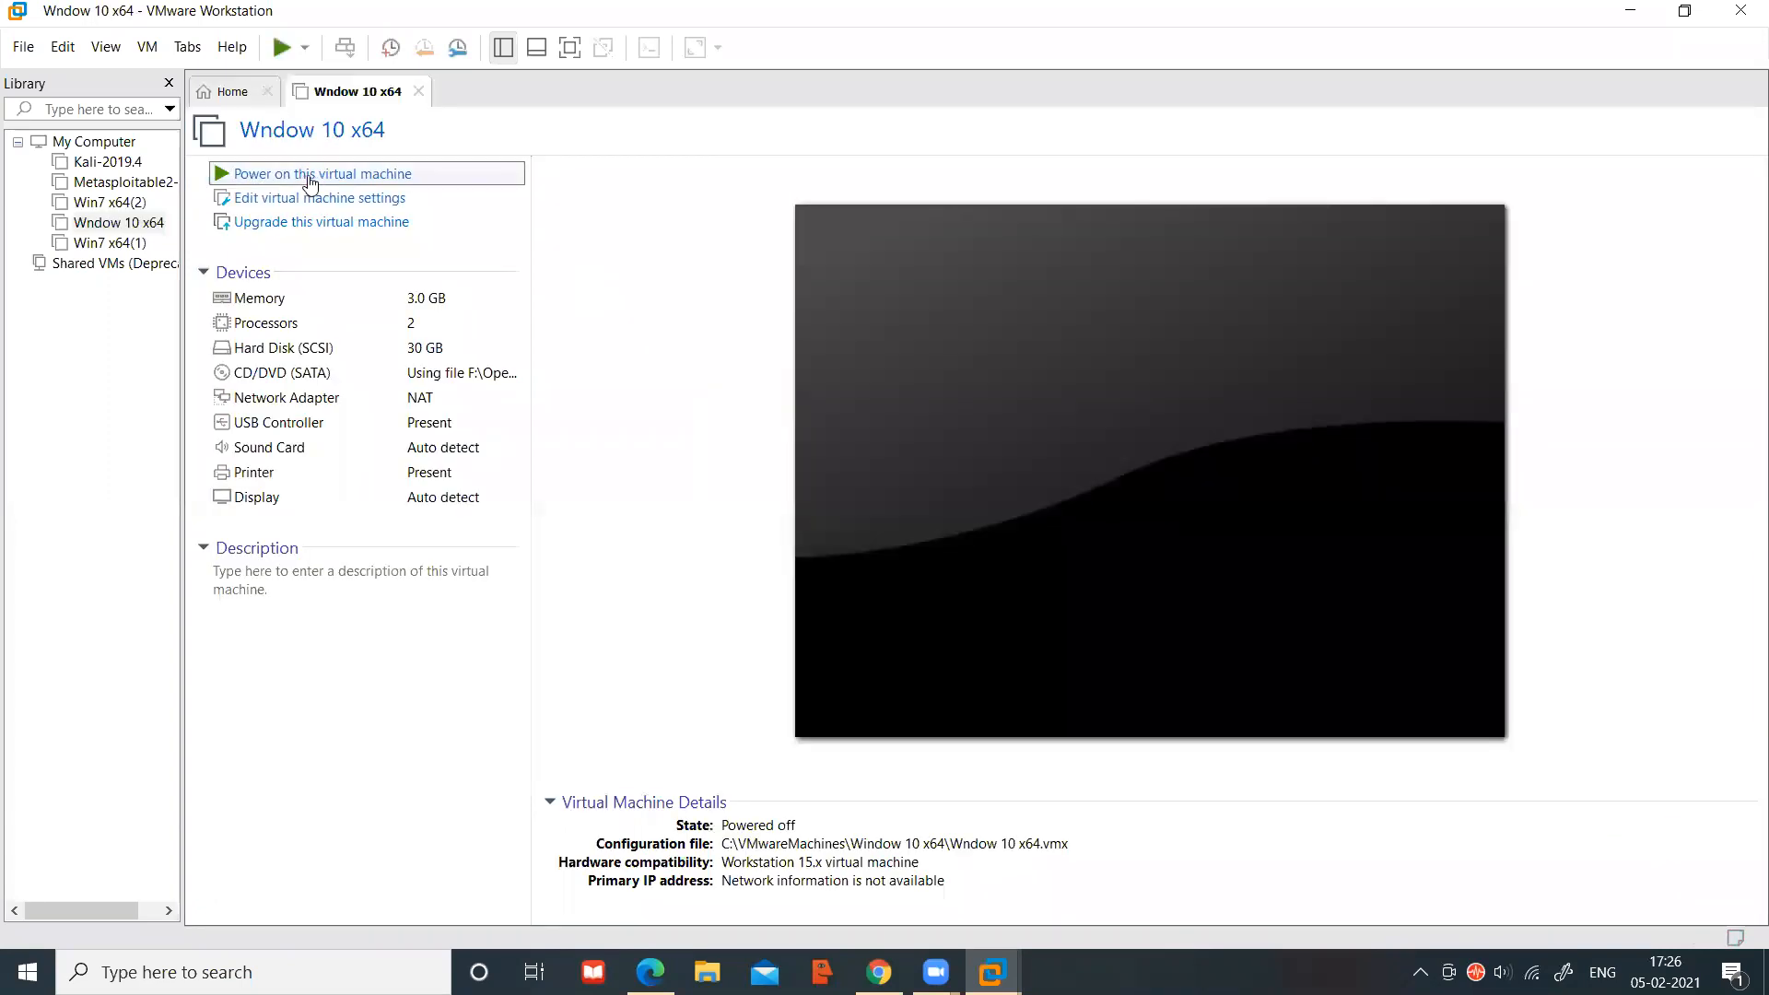
pyautogui.click(808, 429)
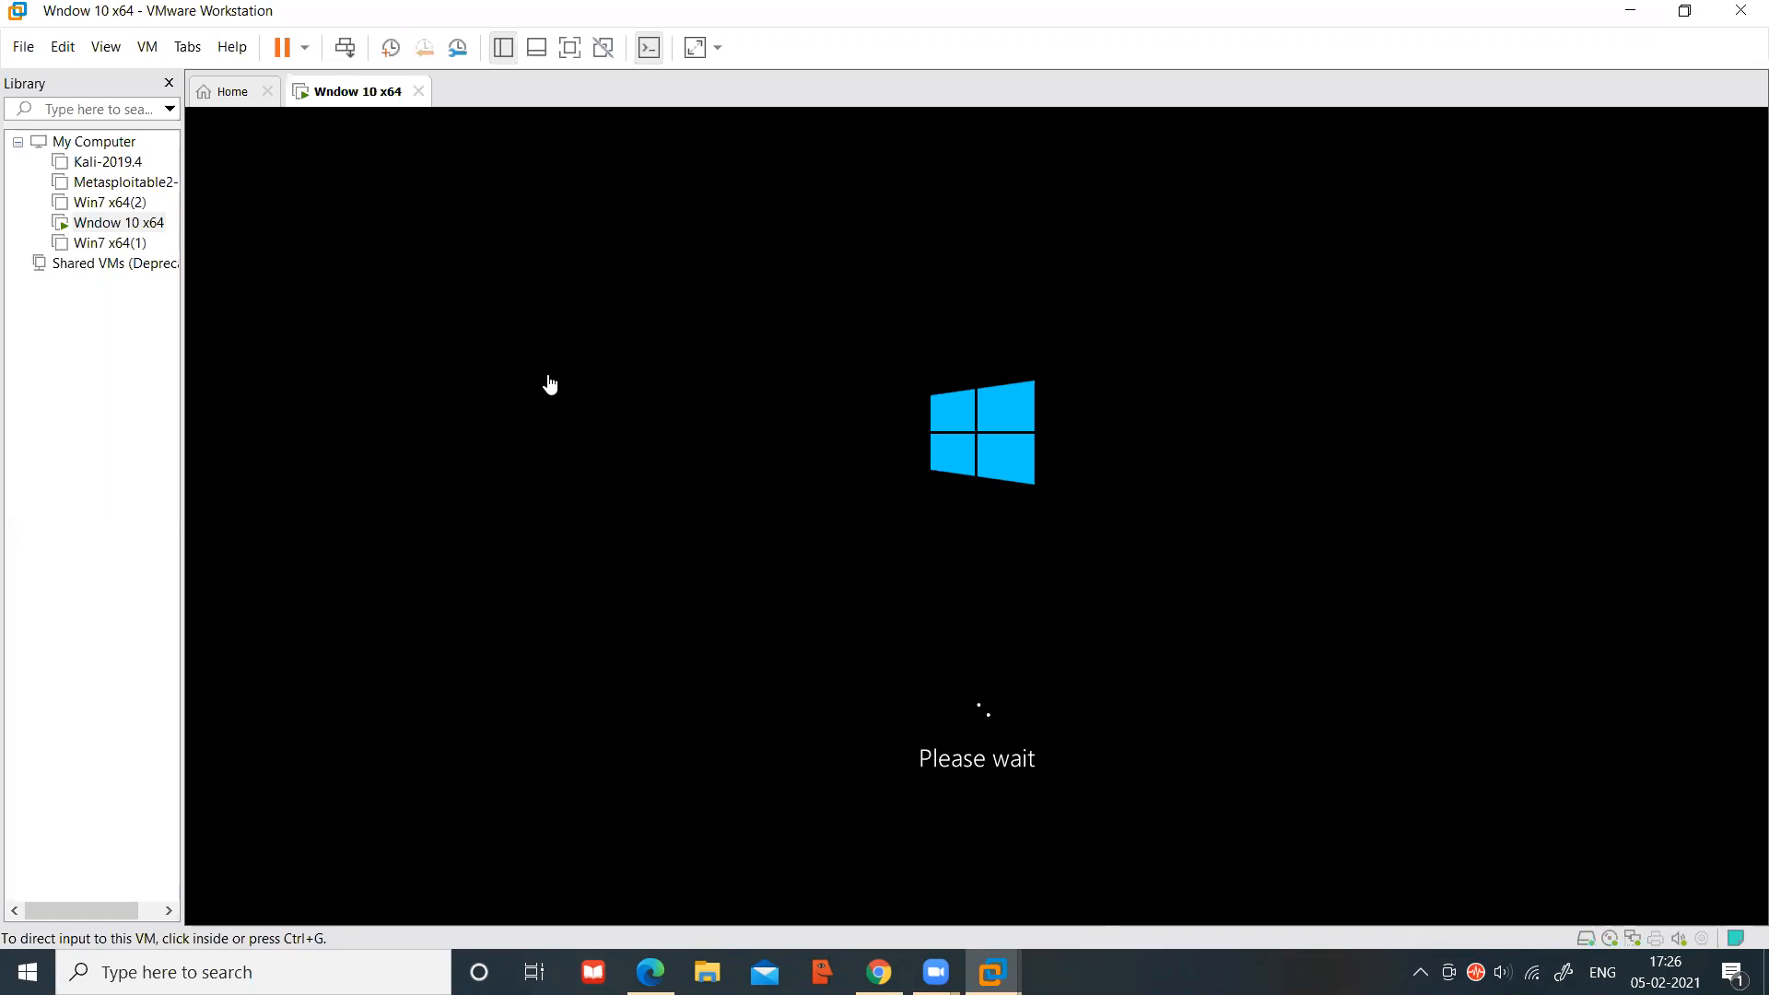
# Force Wndow 10 x64 off mid-boot with Just Power off
pyautogui.click(420, 93)
pyautogui.click(835, 526)
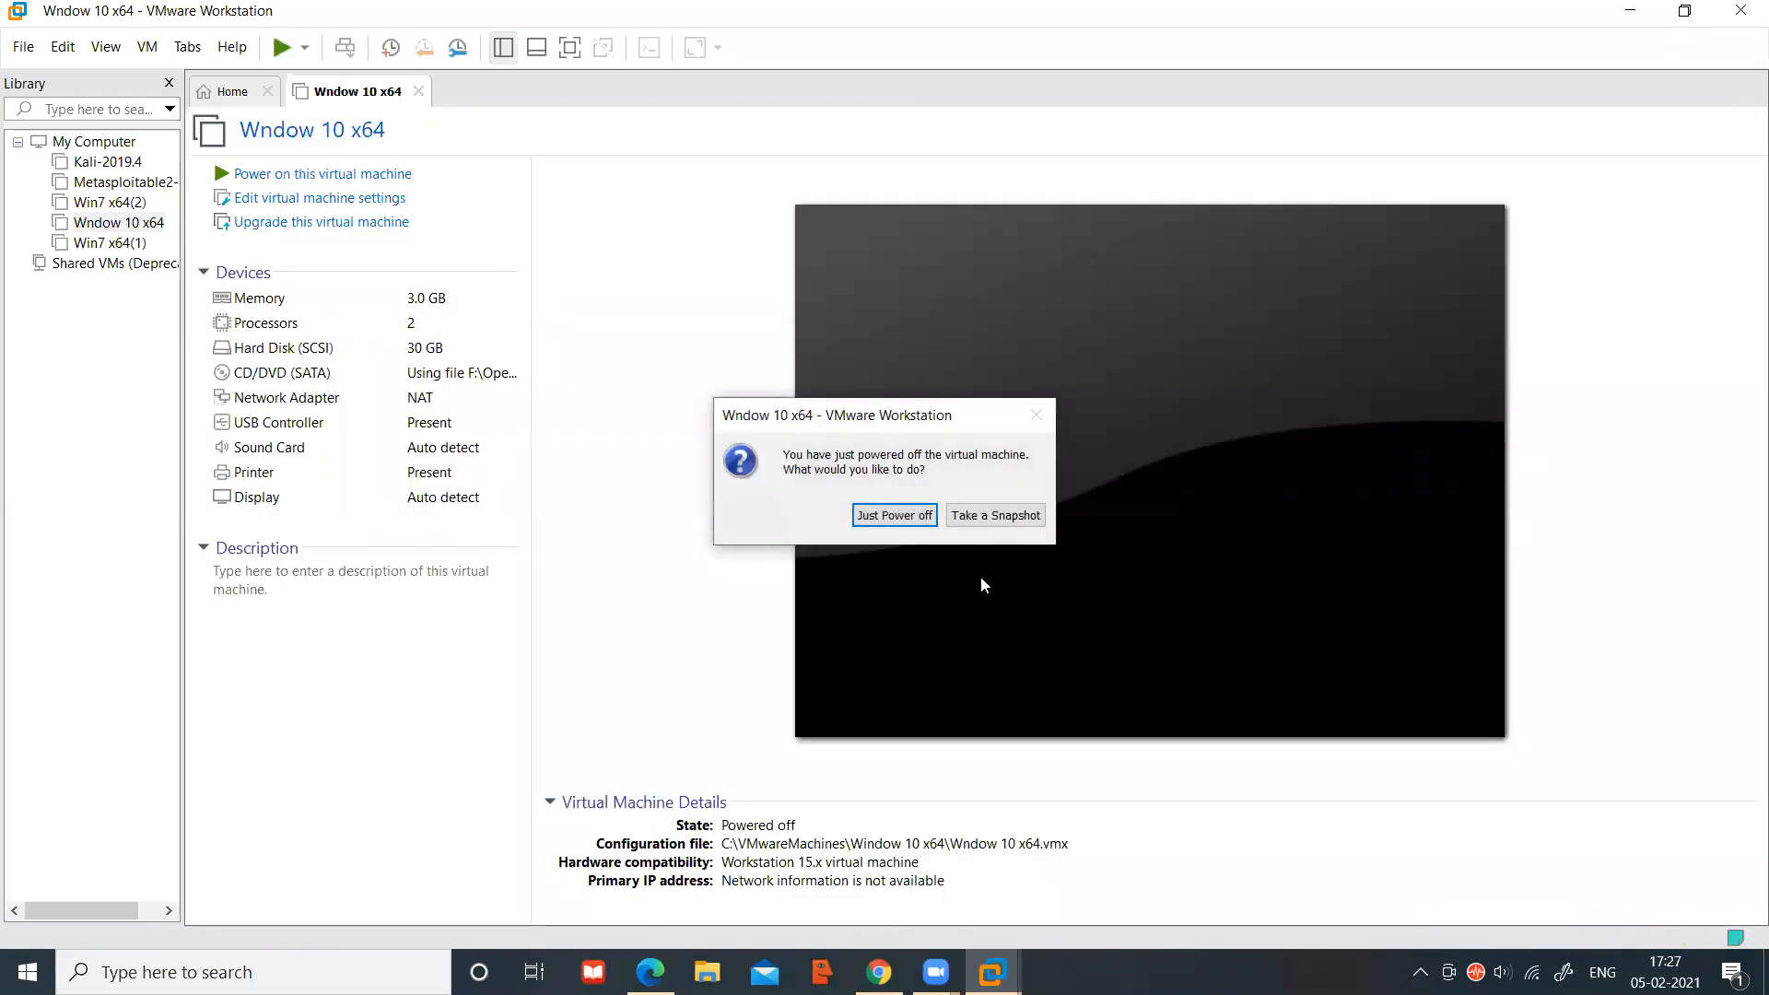
pyautogui.click(894, 515)
# Reopen Wndow 10 x64, start it with Ctrl+B, and force it off mid-boot
pyautogui.click(118, 226)
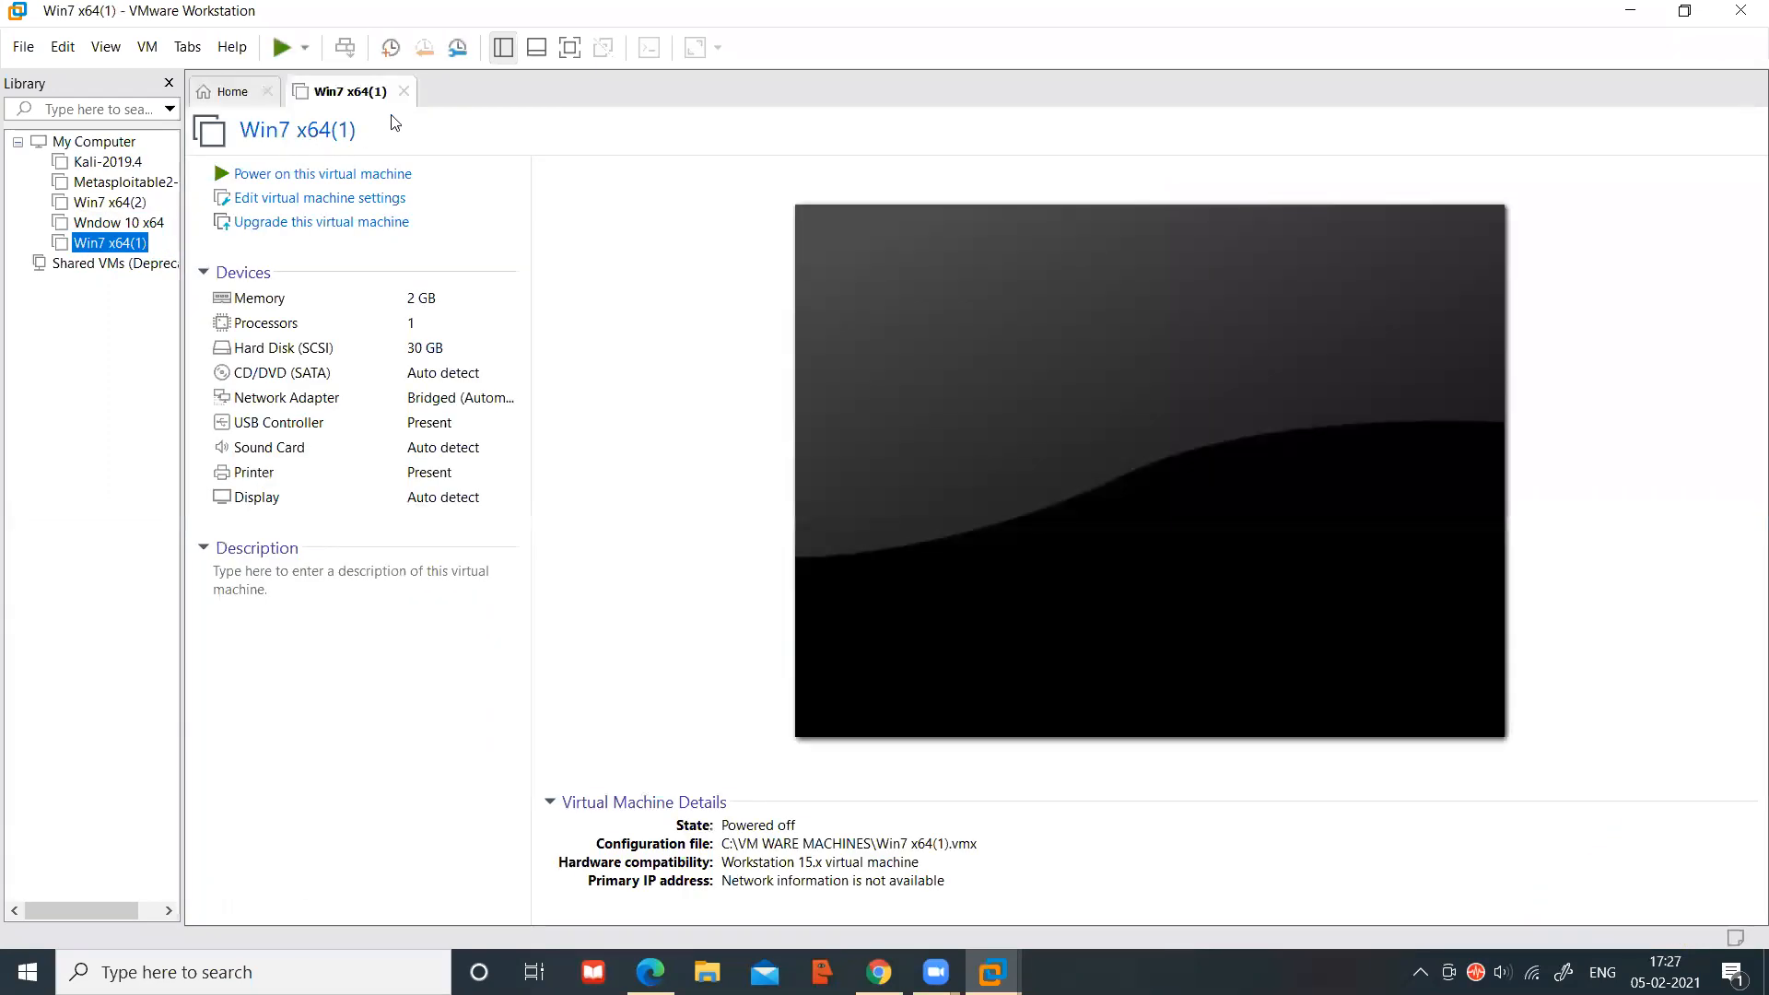
pyautogui.click(403, 92)
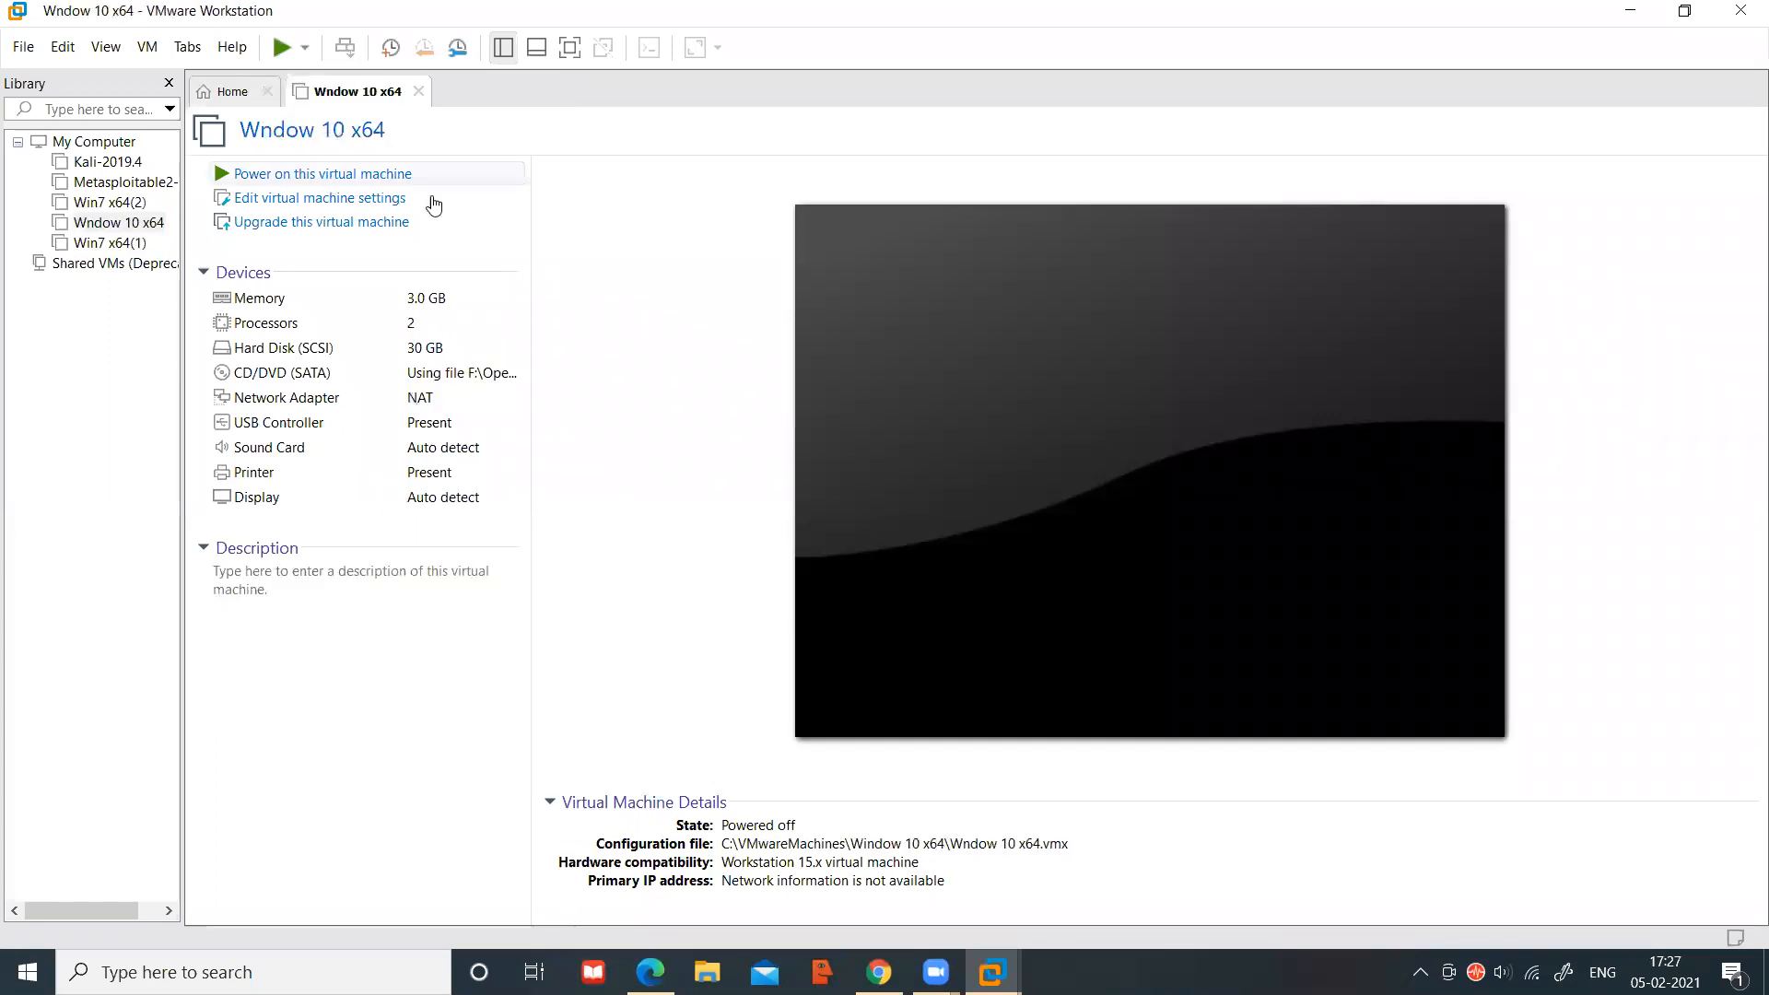
pyautogui.hotkey('ctrl', 'b')
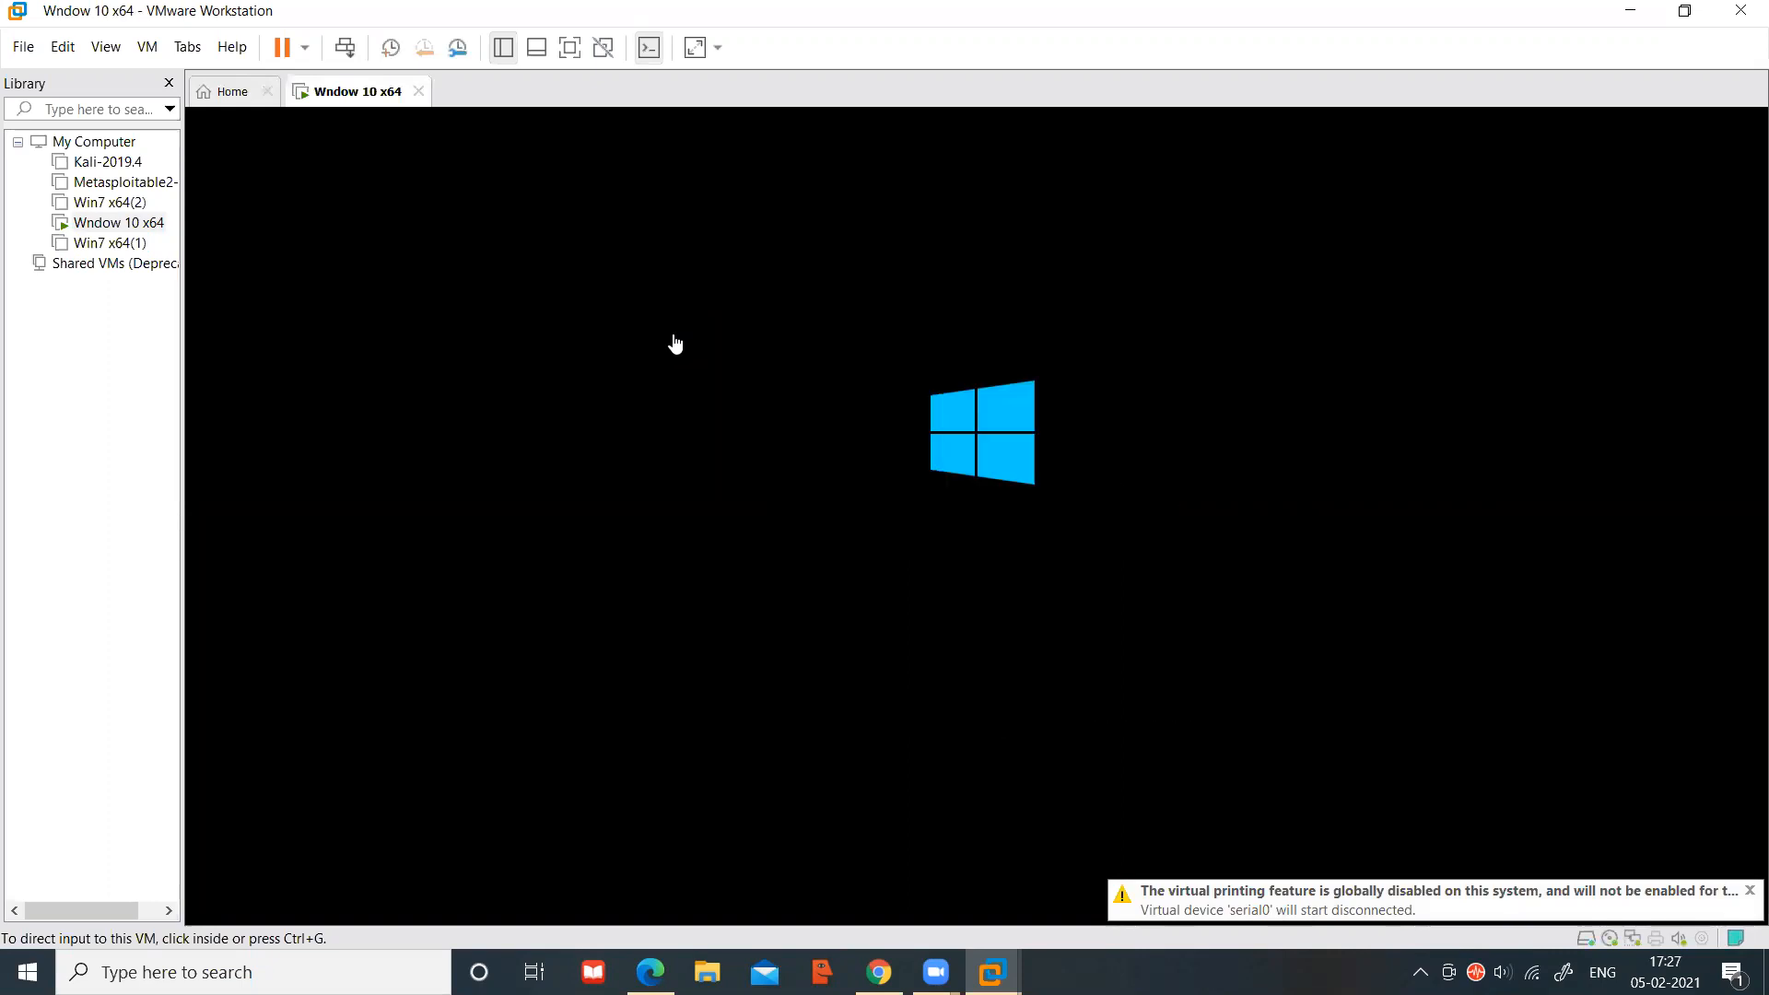
pyautogui.click(420, 92)
pyautogui.click(865, 523)
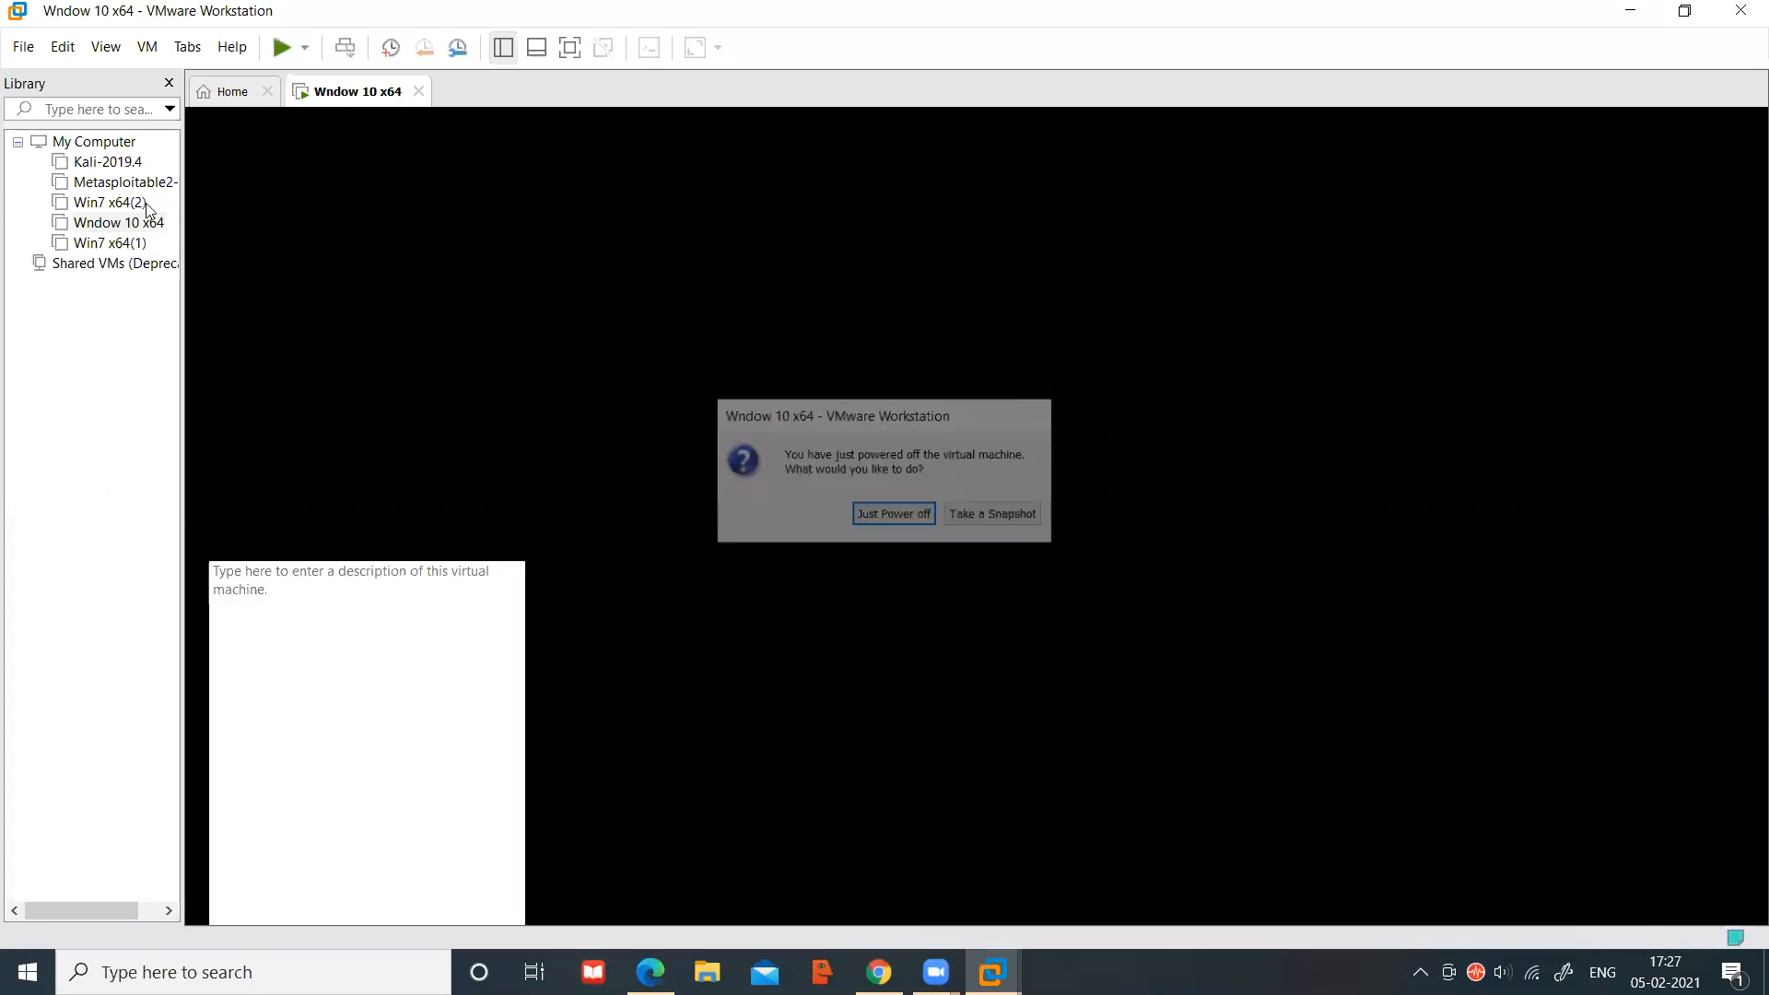
pyautogui.click(884, 514)
# Power the VM on, cut its power again mid-boot, then start it once more
pyautogui.click(83, 226)
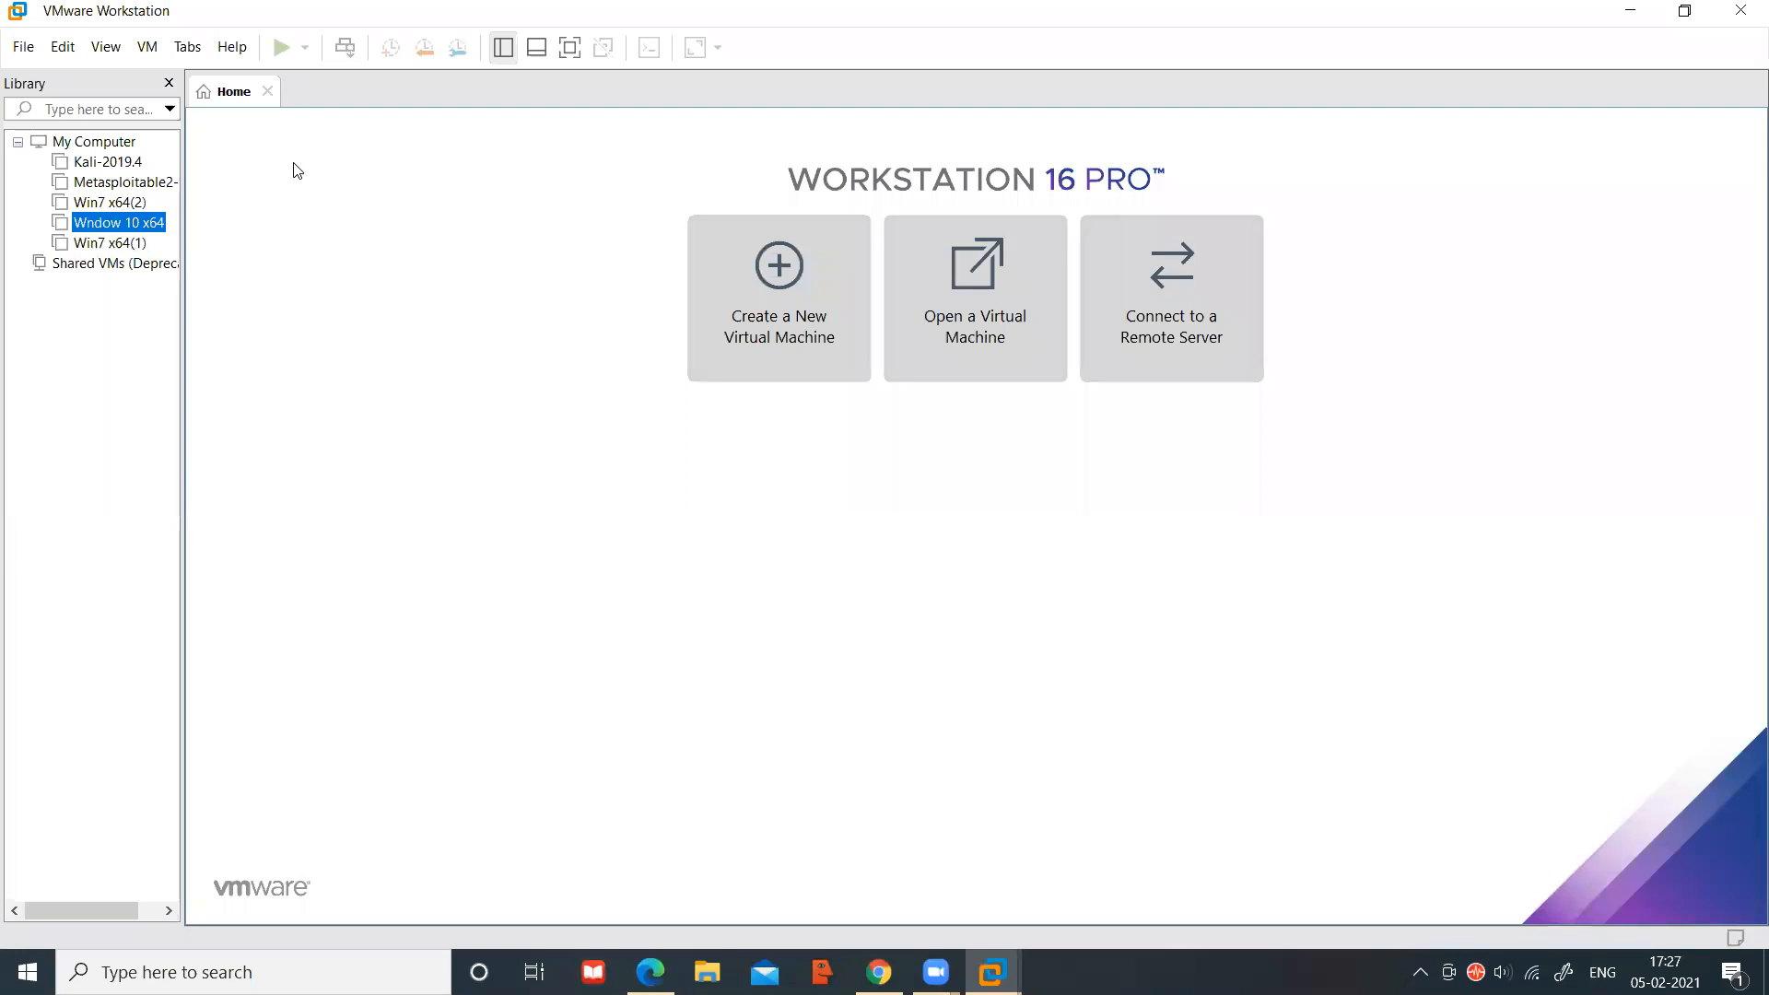
pyautogui.click(285, 175)
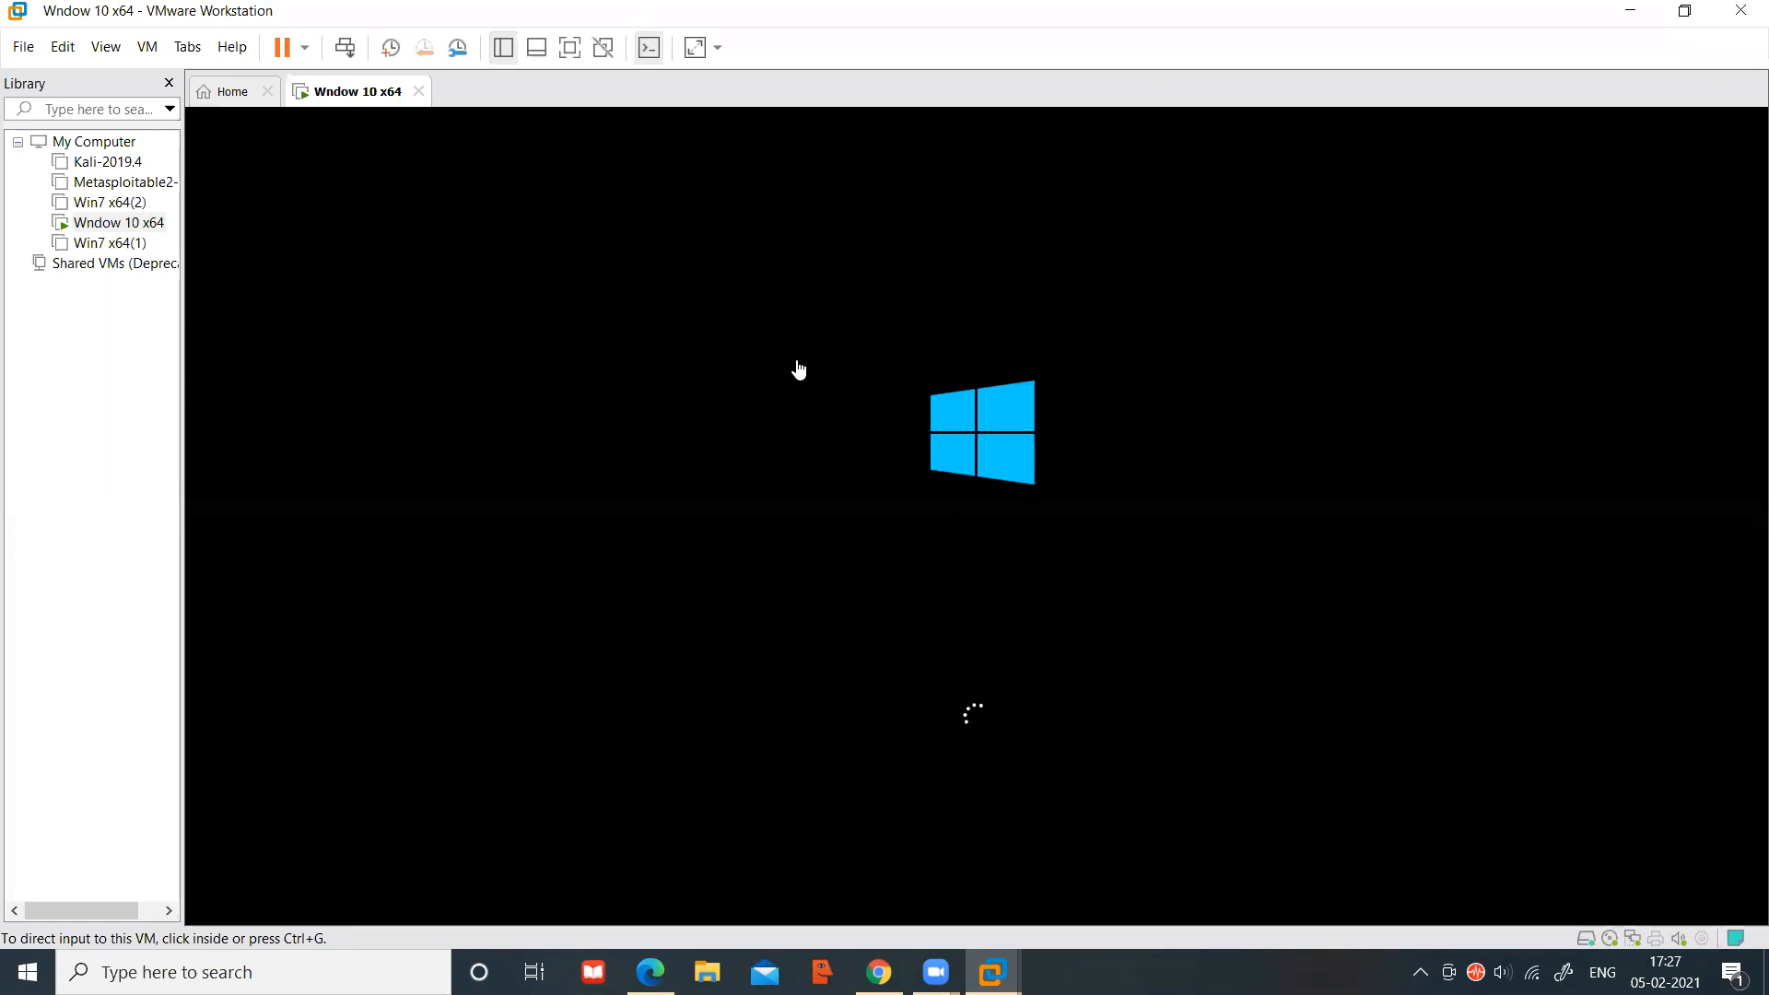
pyautogui.click(419, 93)
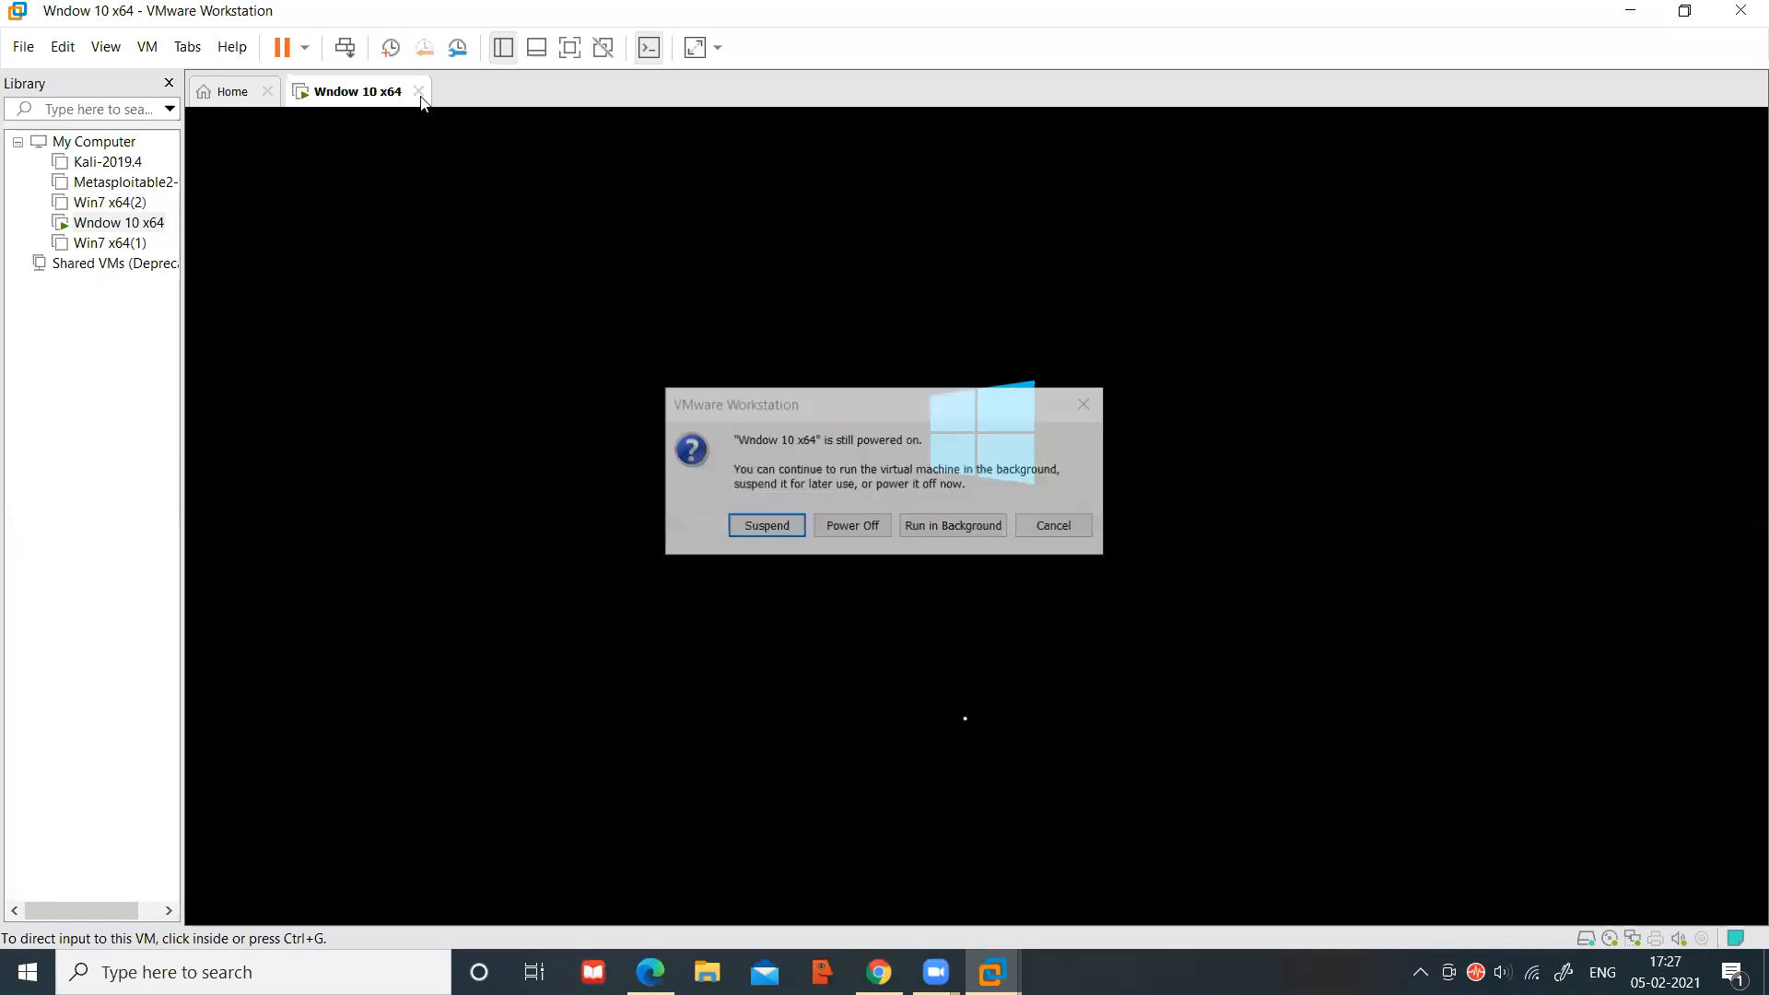
pyautogui.click(846, 529)
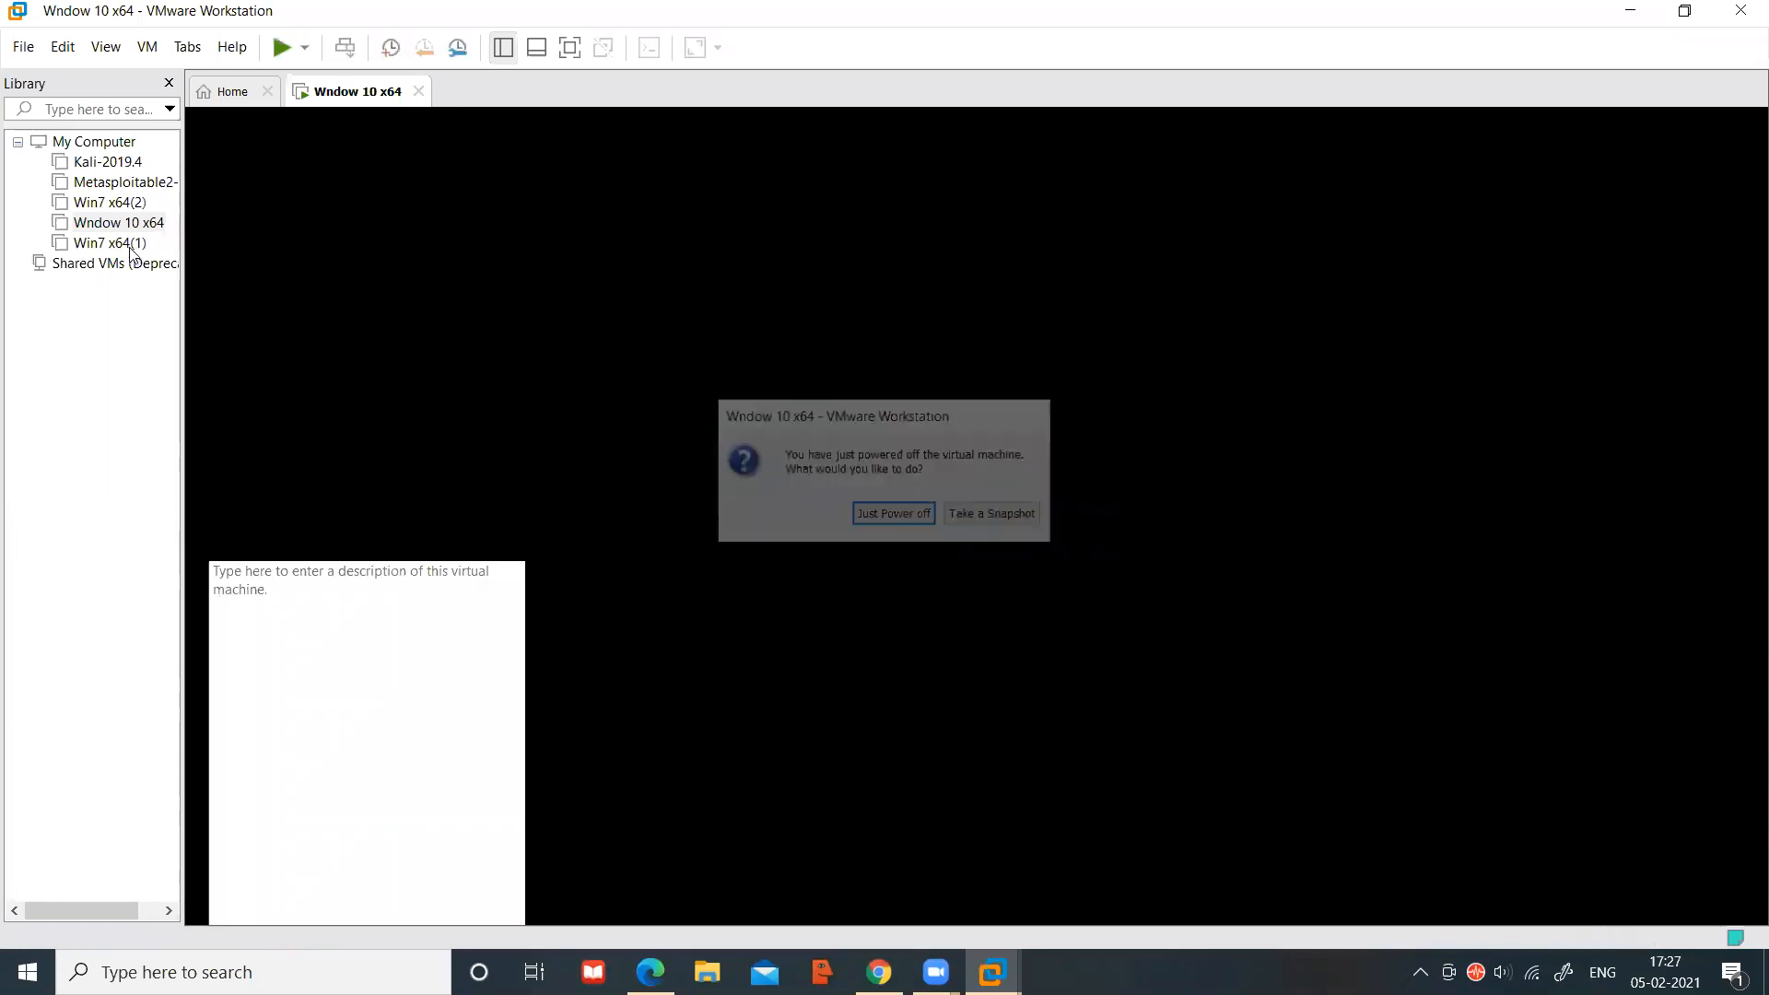
pyautogui.click(898, 516)
pyautogui.click(126, 225)
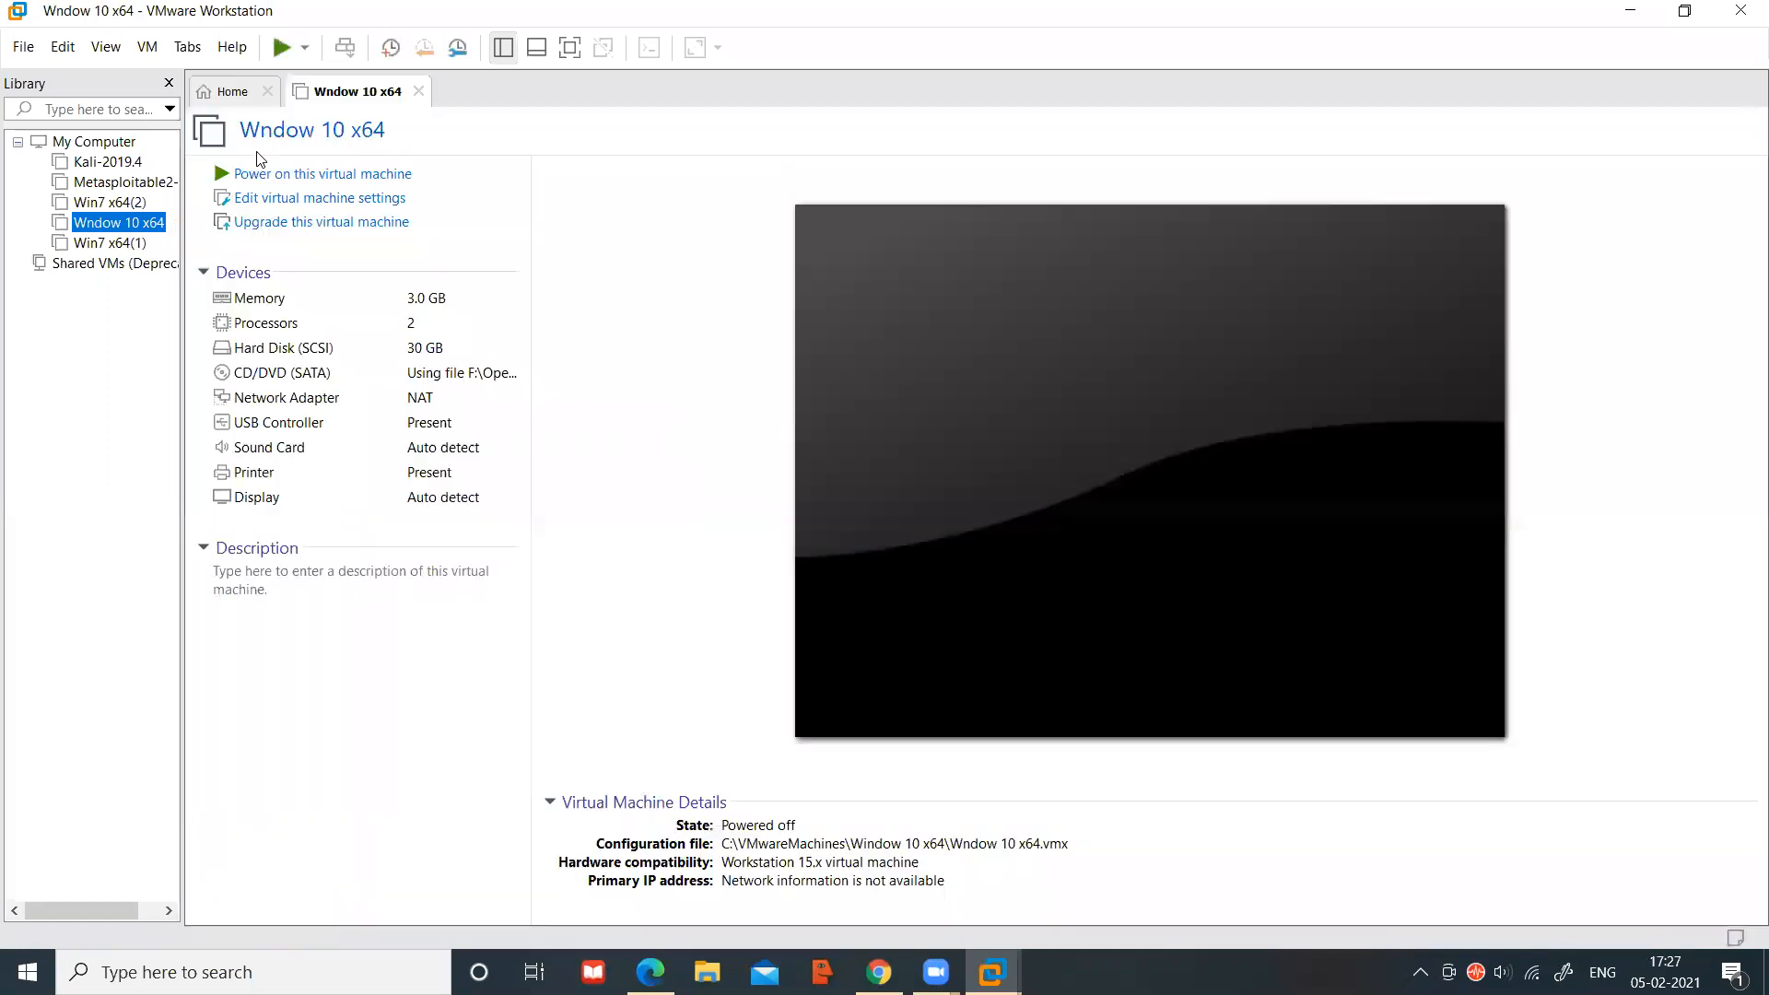
pyautogui.click(277, 173)
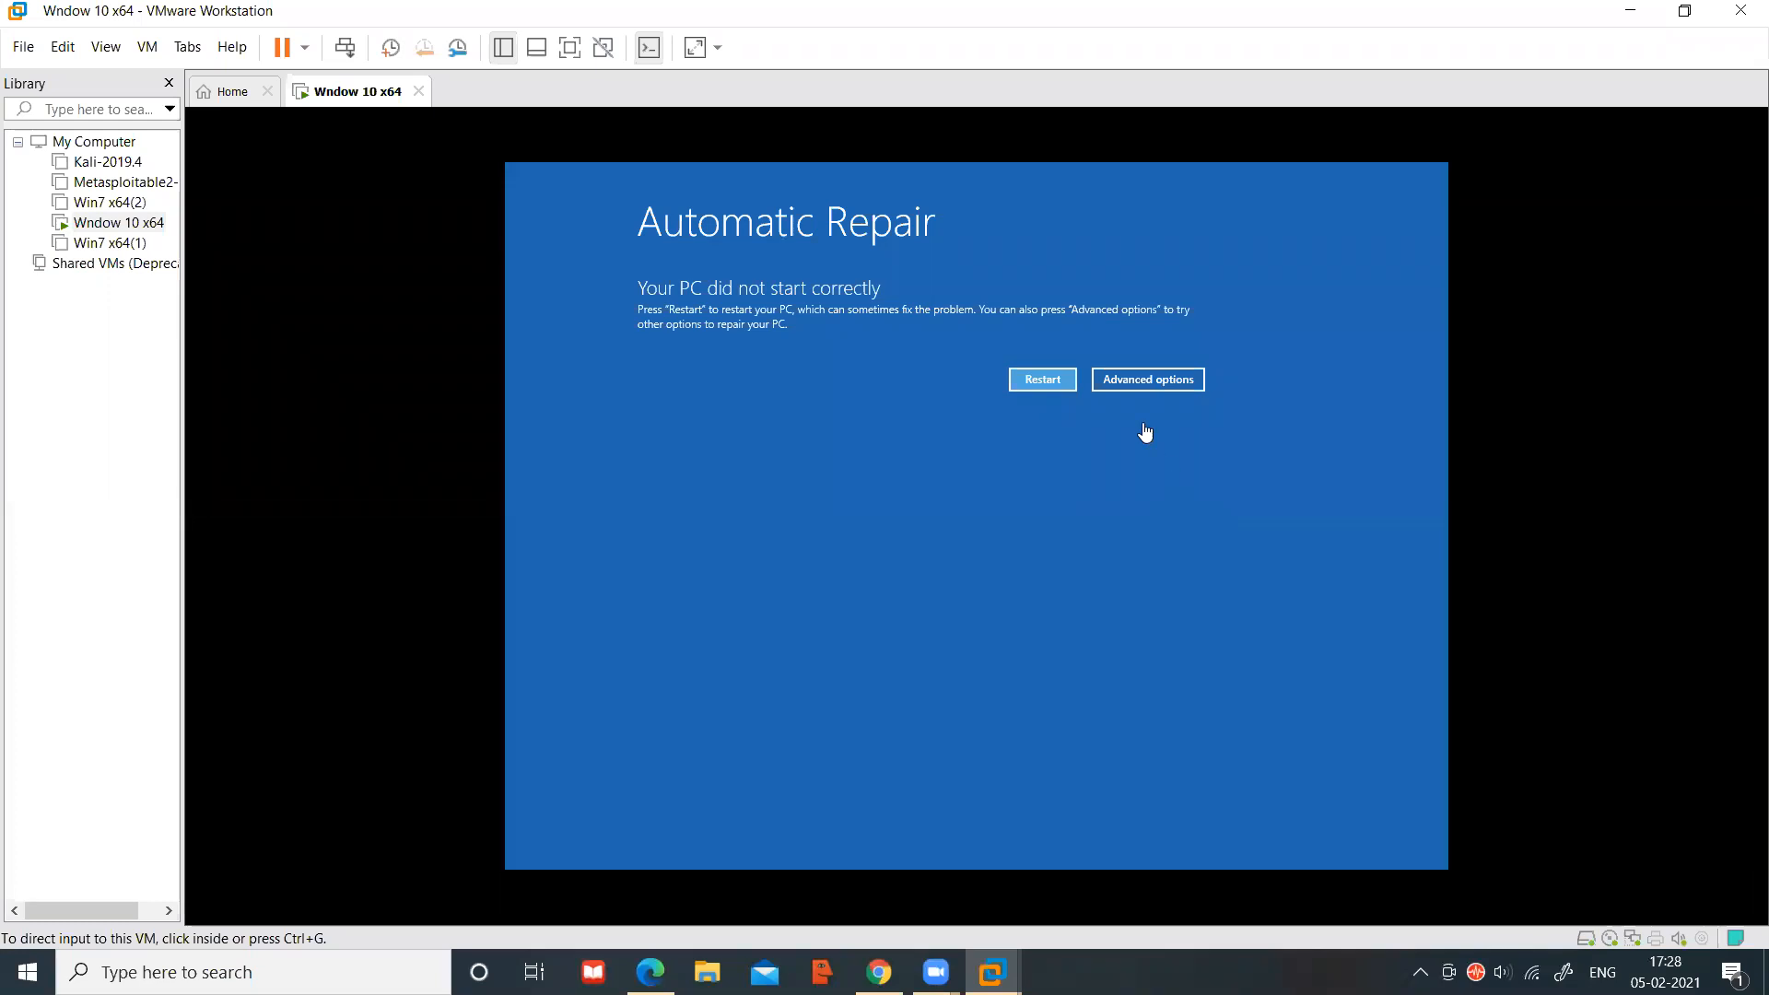
# From the Automatic Repair screen, go through Advanced options and Troubleshoot to Advanced options
pyautogui.click(1150, 385)
pyautogui.click(1150, 383)
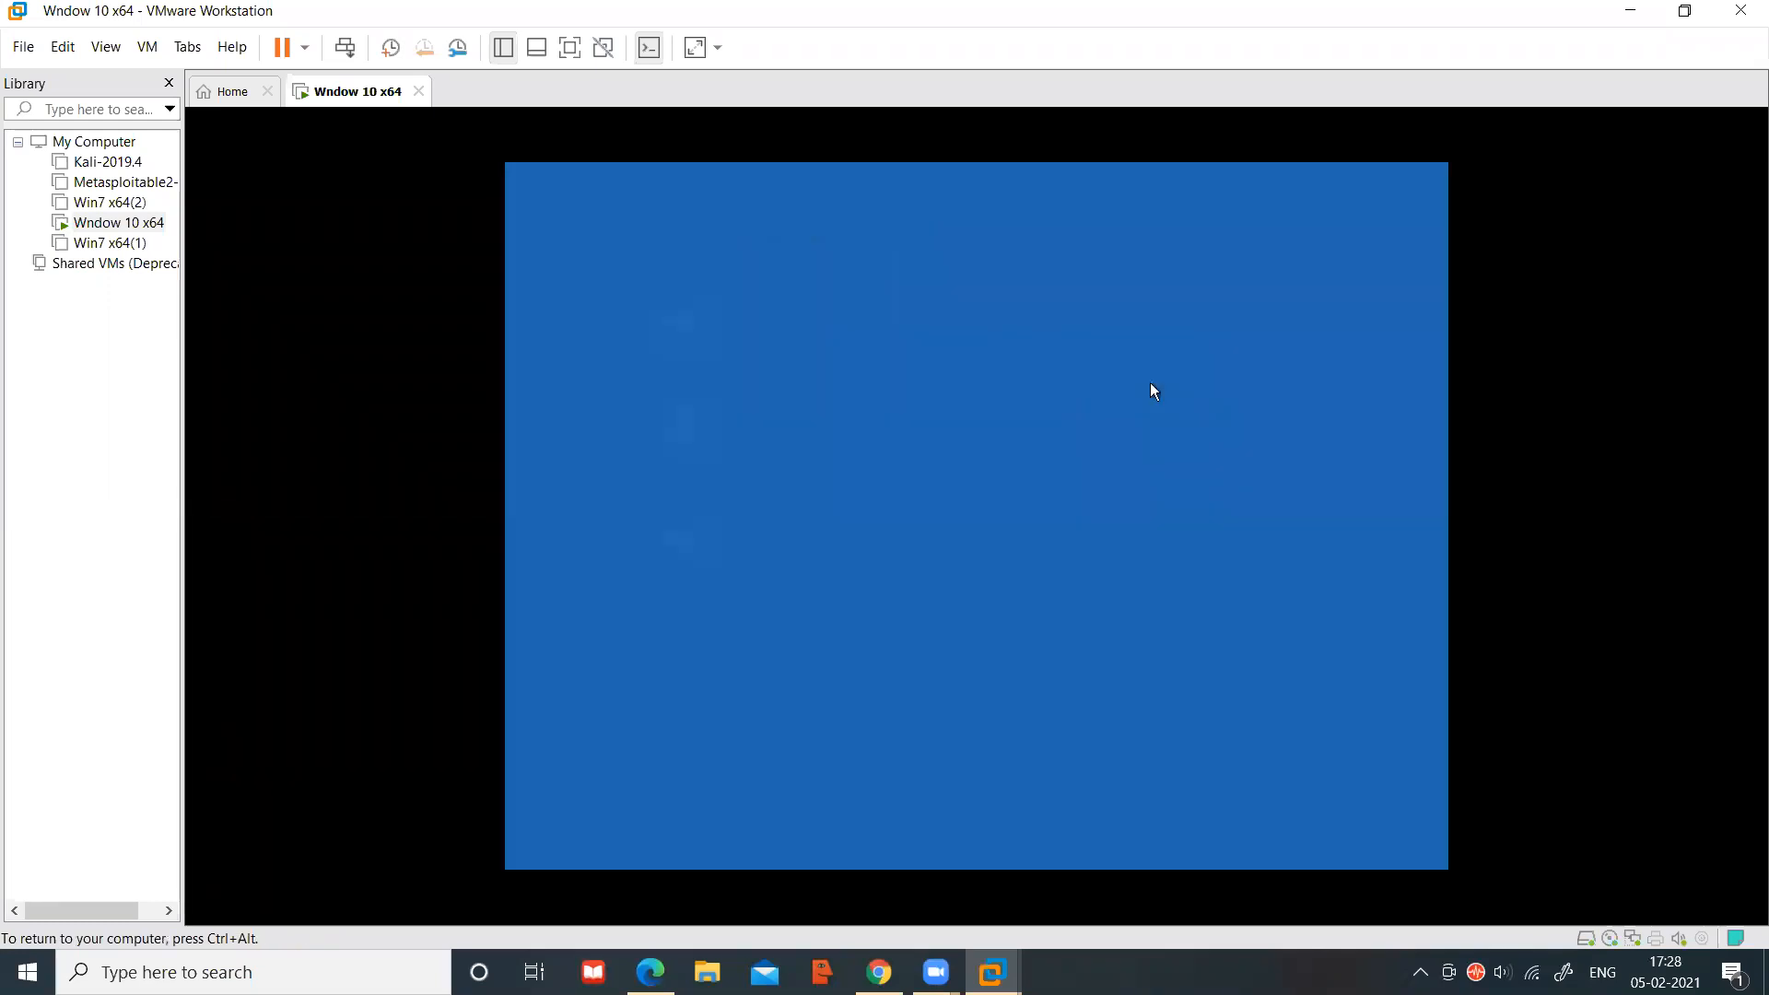
pyautogui.click(772, 435)
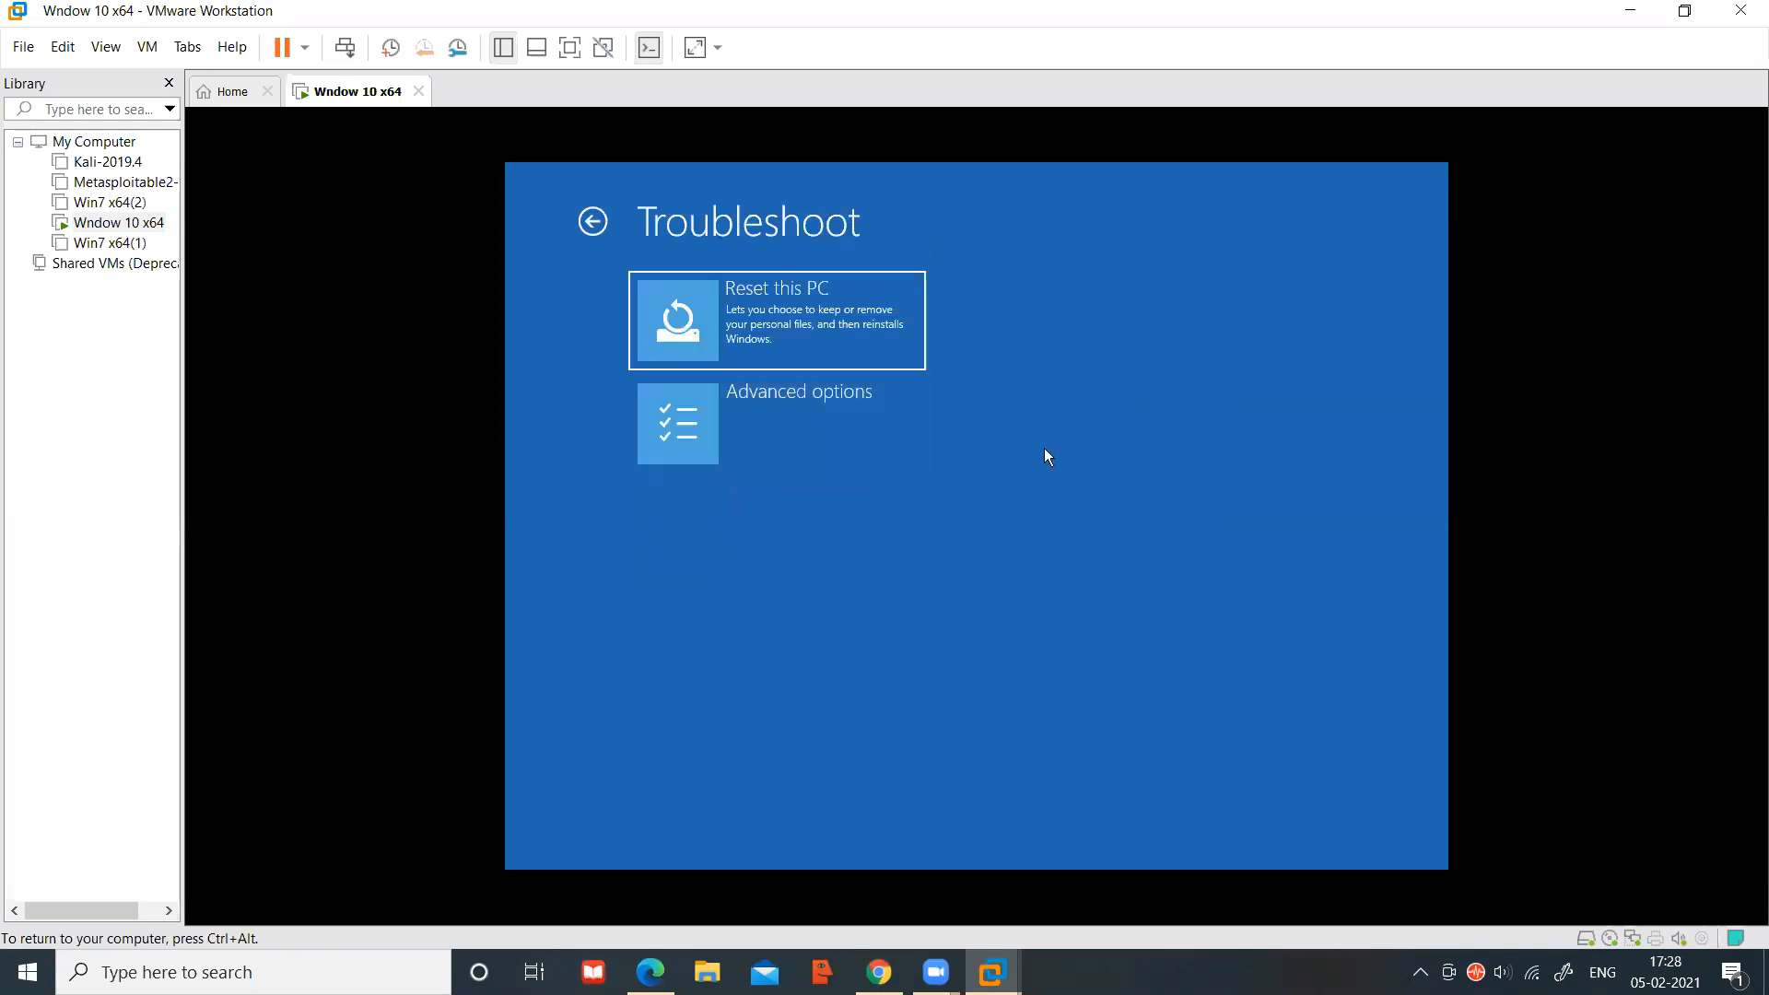
pyautogui.click(767, 436)
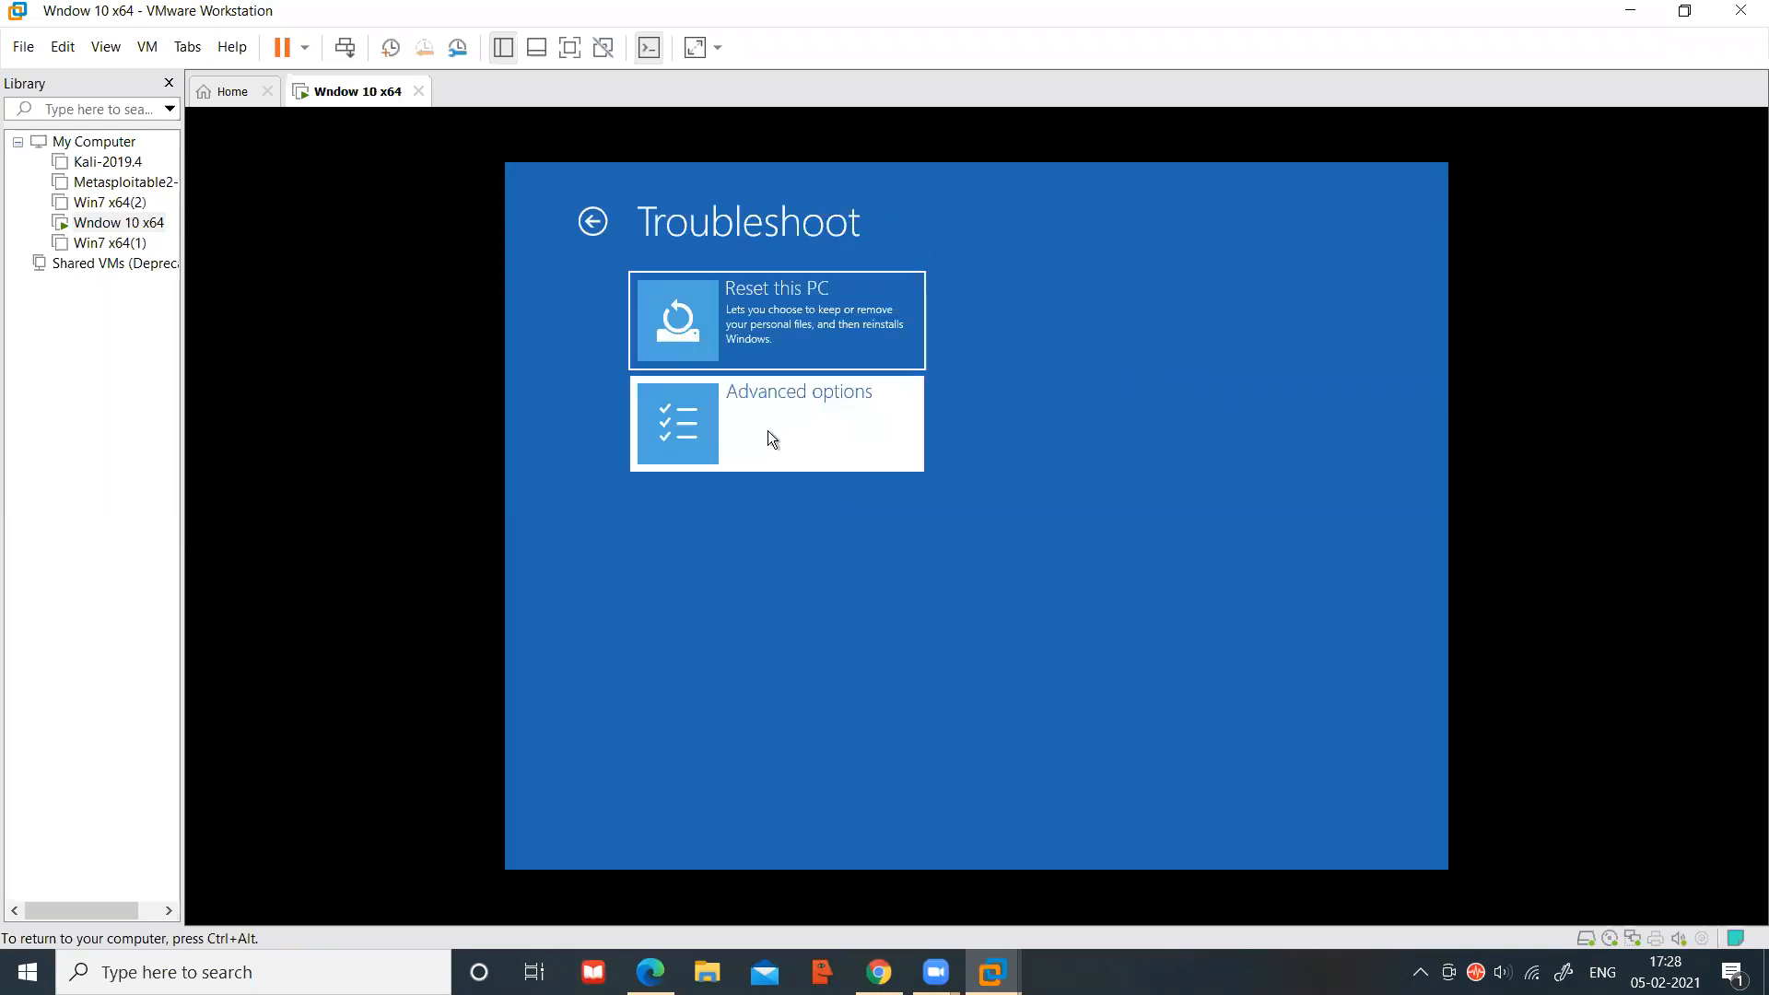
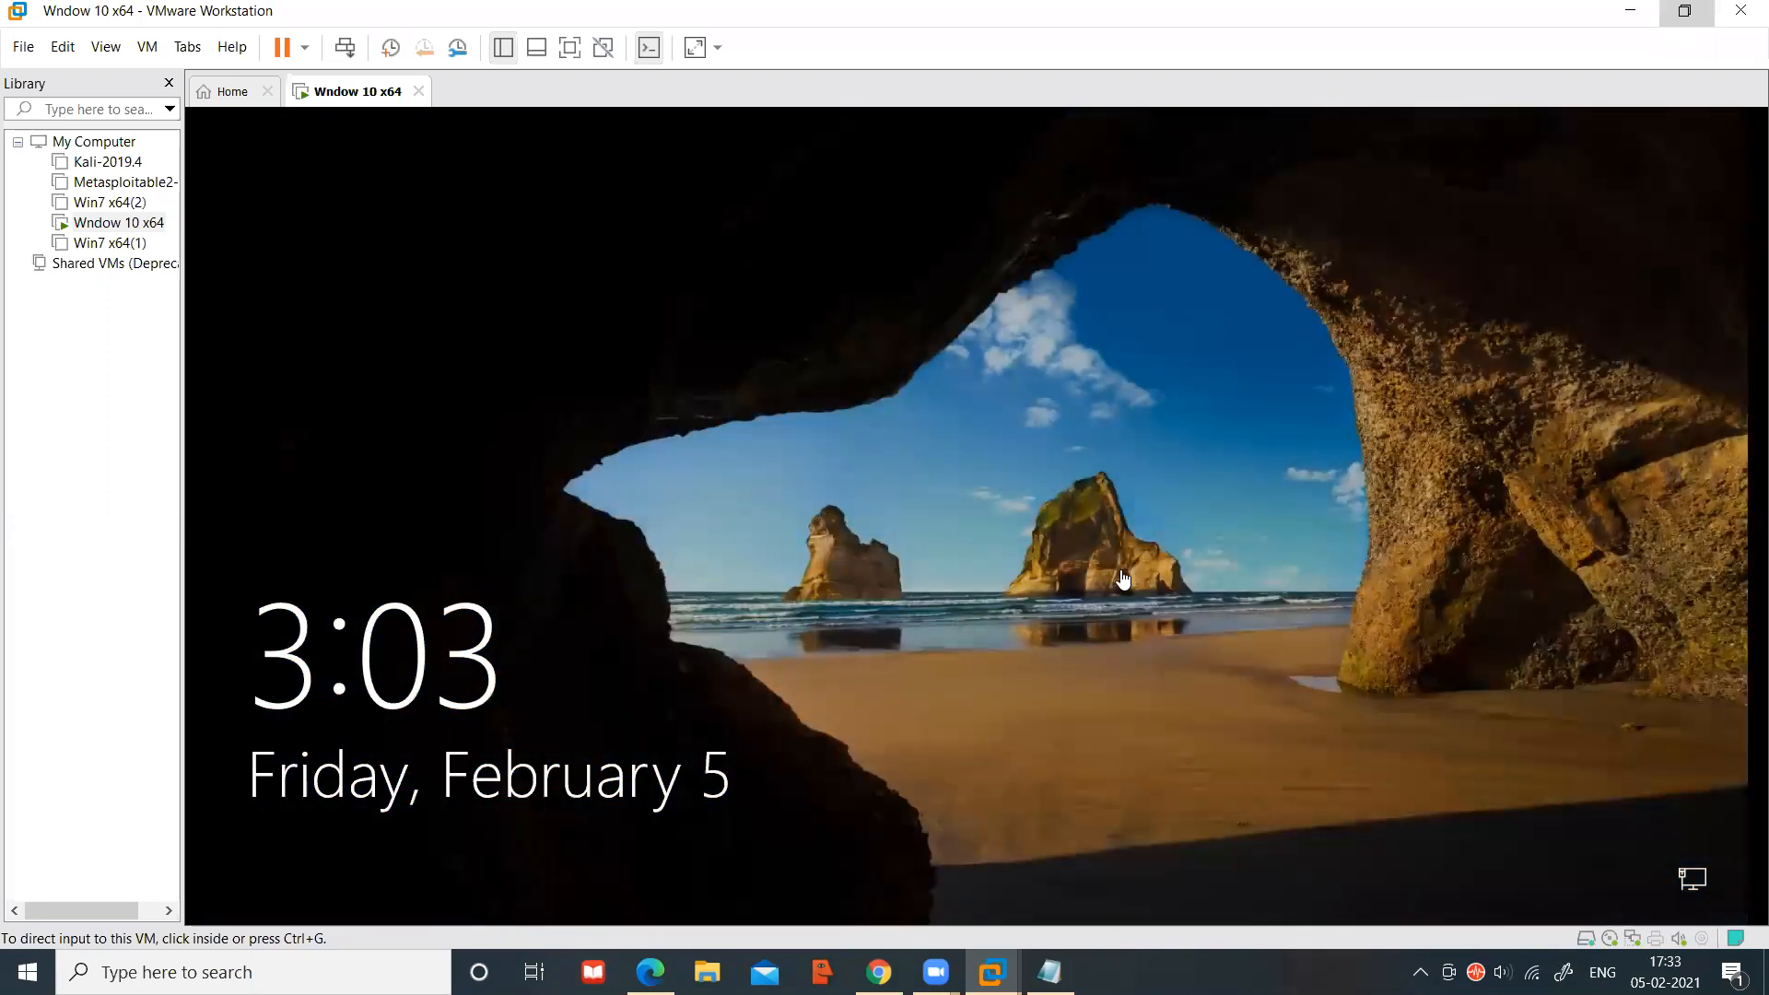
# Dismiss the Windows 10 lock screen to reach the Admin password prompt, then release input to the host
pyautogui.click(910, 697)
pyautogui.click(925, 678)
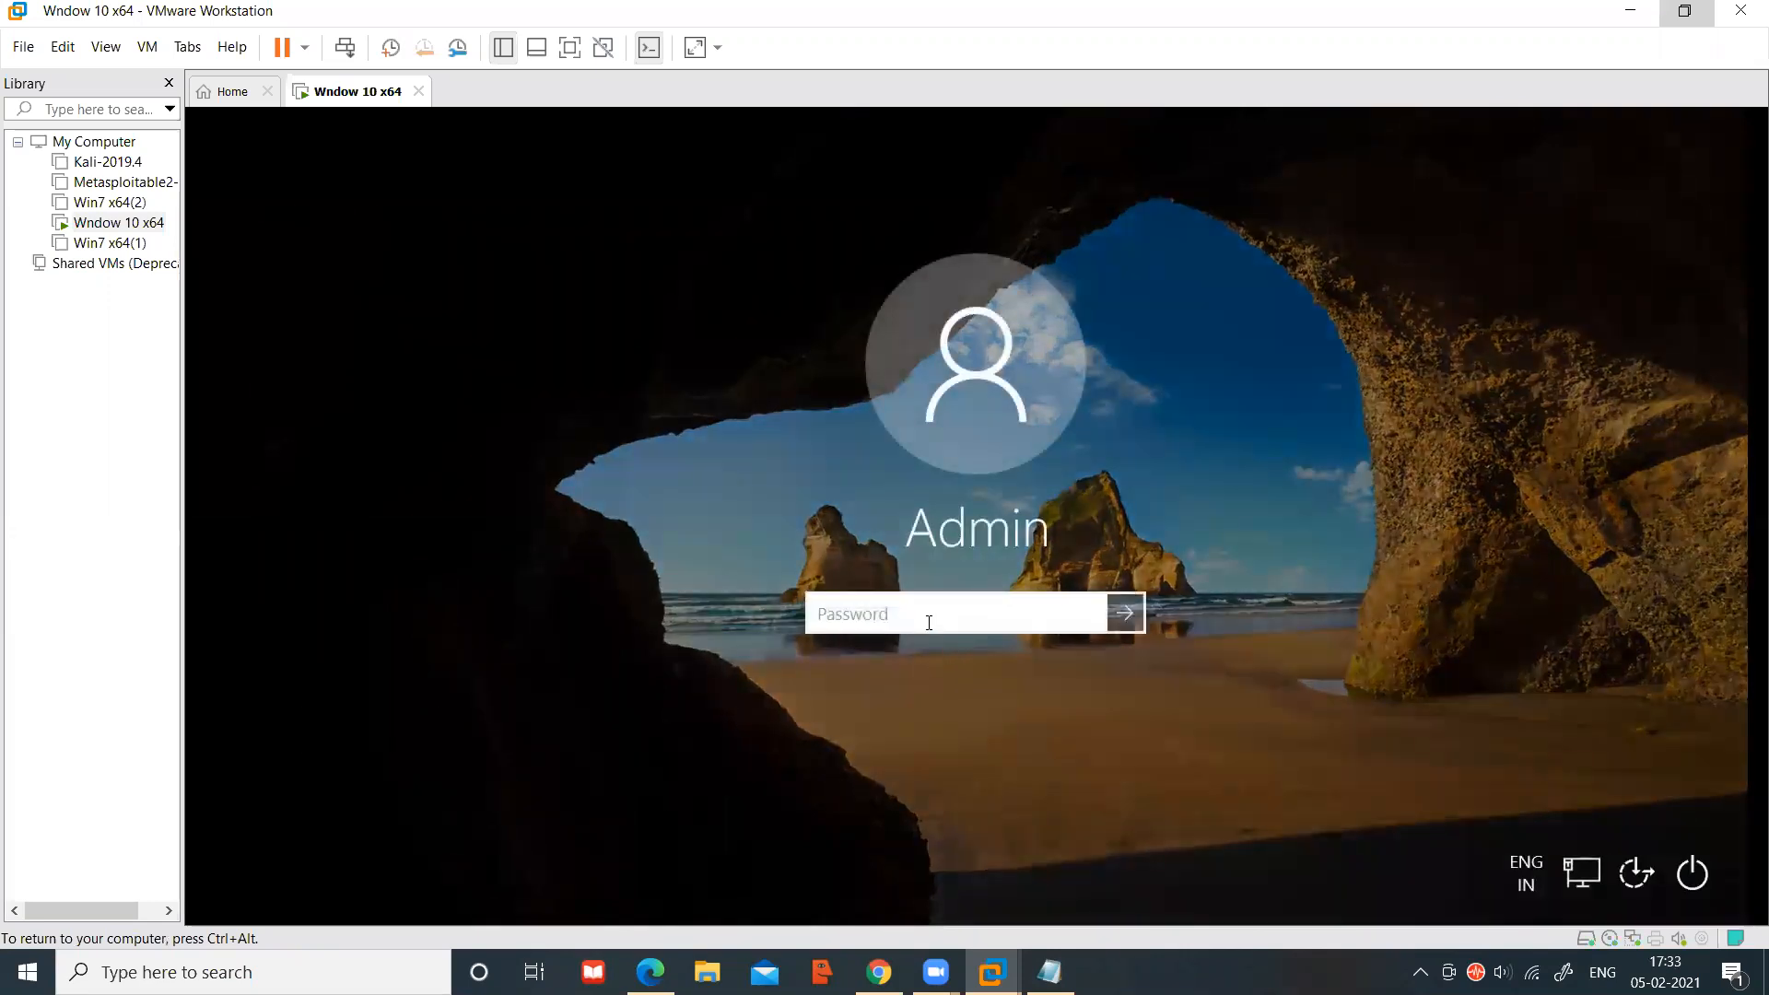
pyautogui.hotkey('ctrl', 'alt')
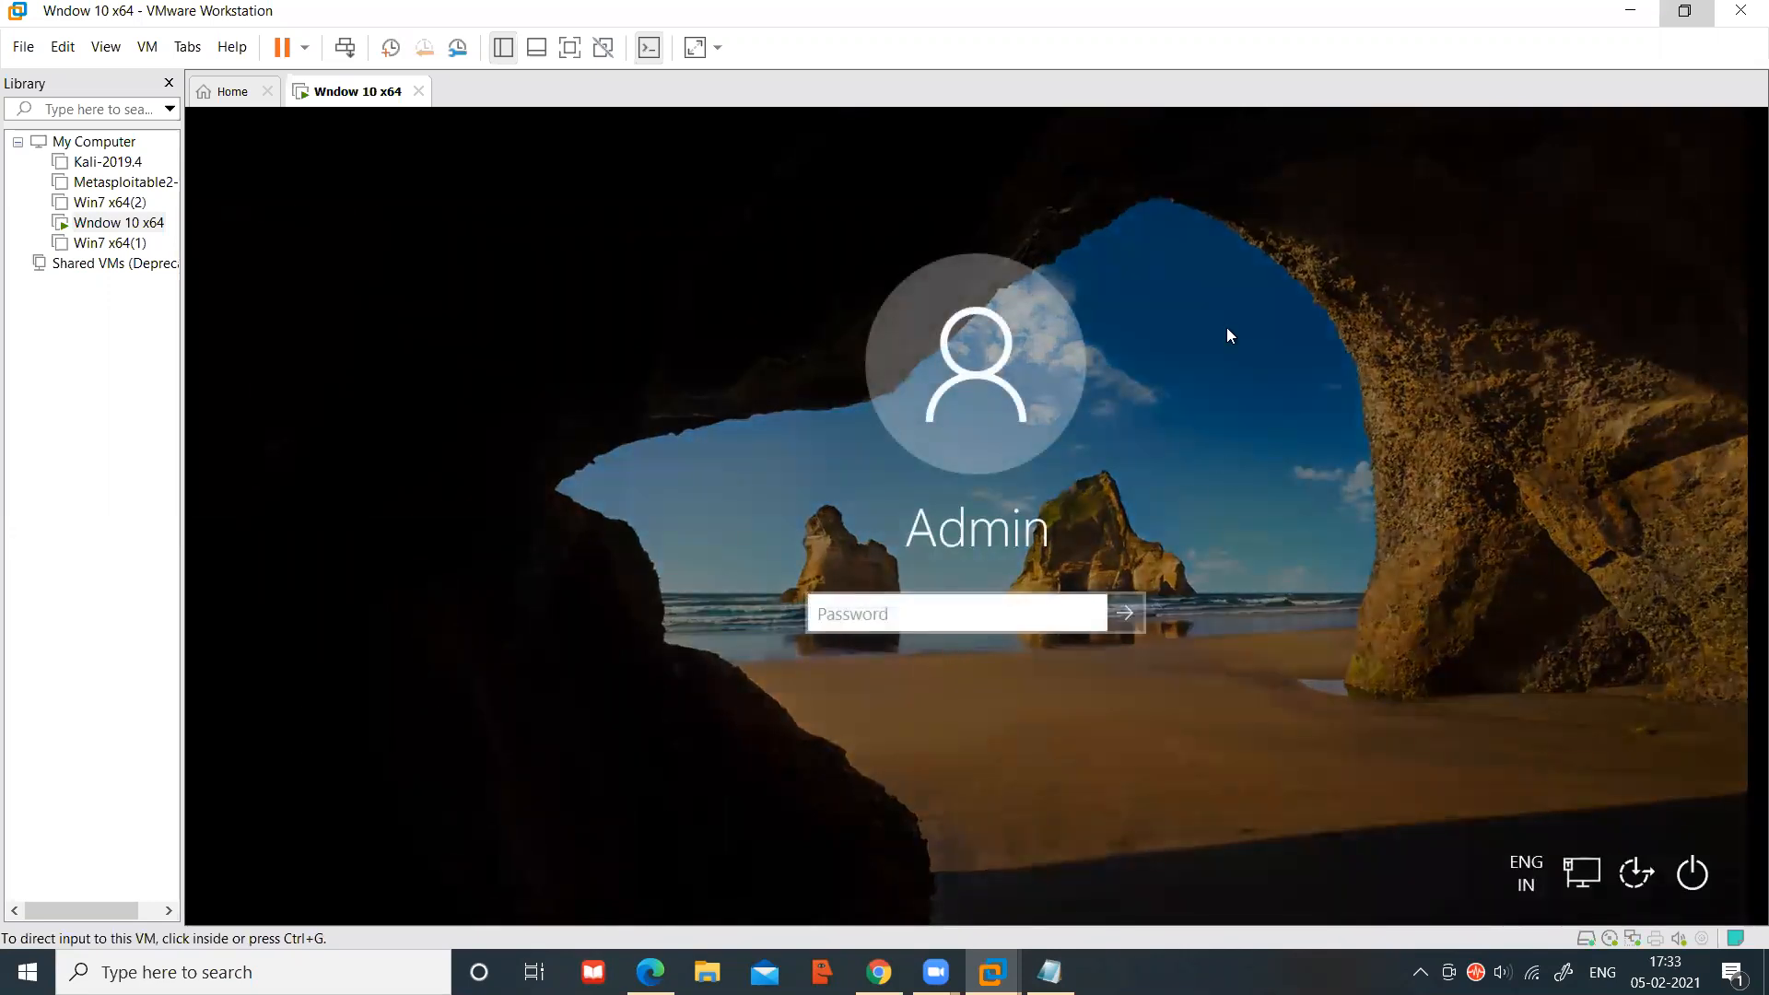
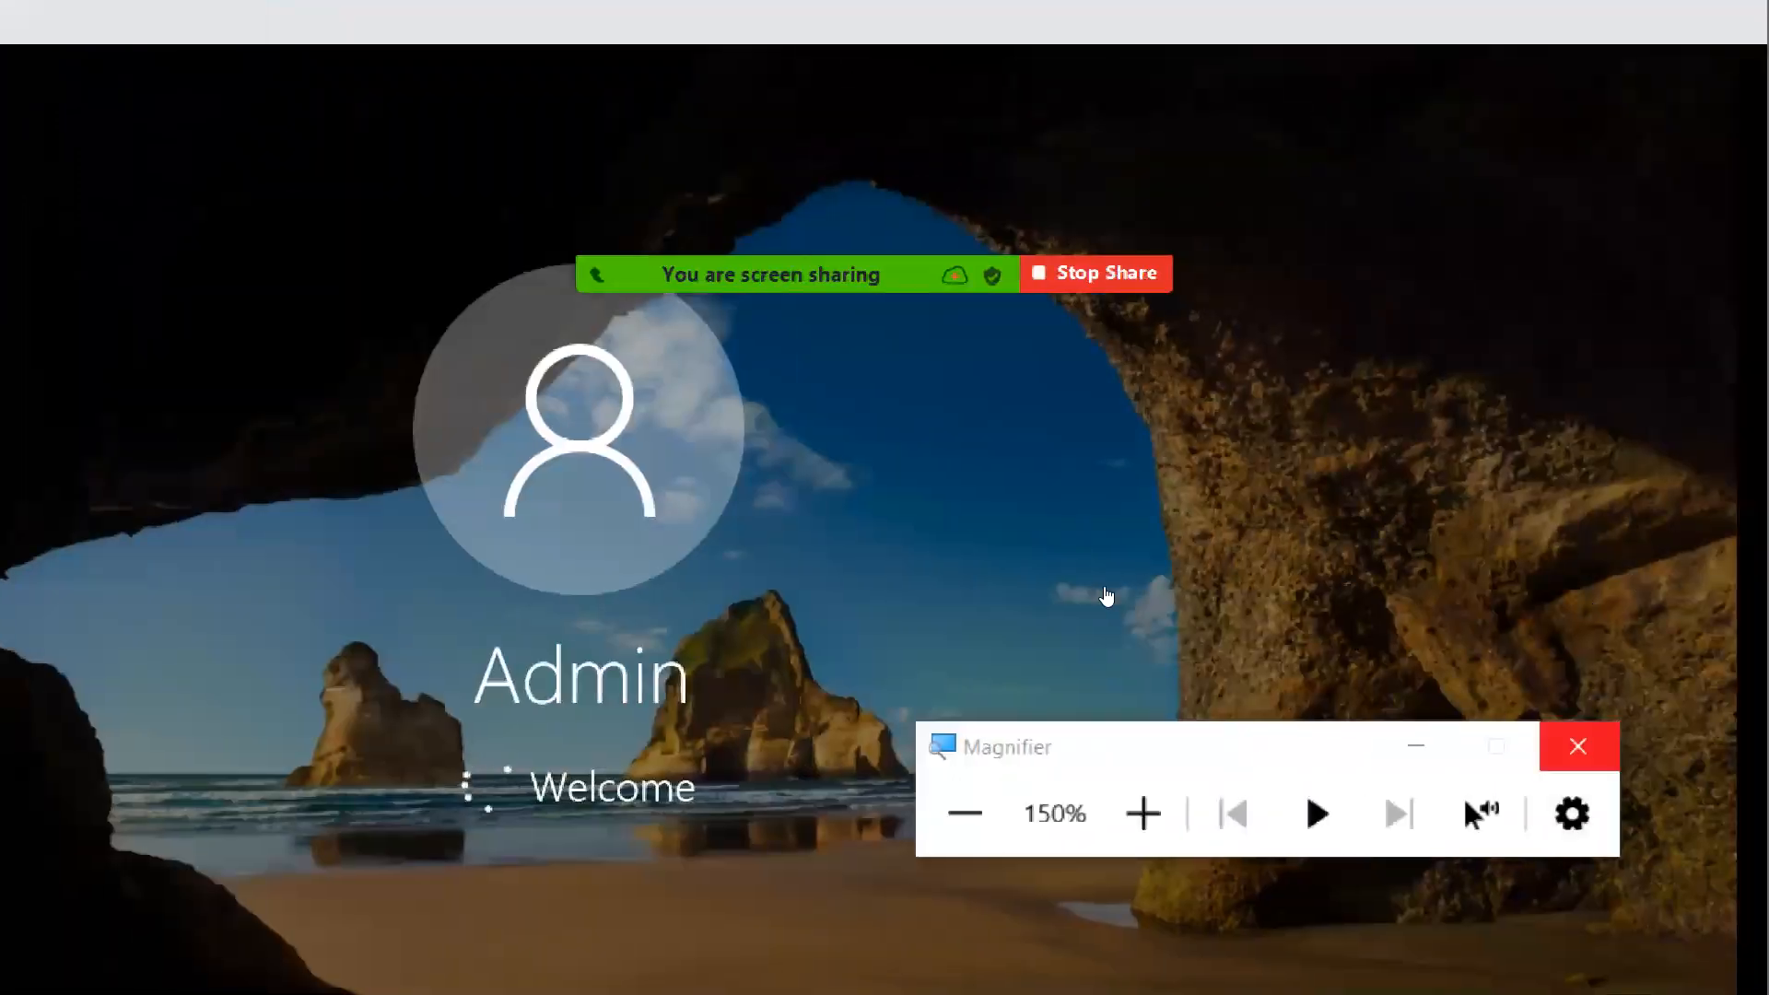
# Turn off Windows Magnifier with Win+Esc so the Windows 10 desktop shows at normal size
pyautogui.press('super+Escape')
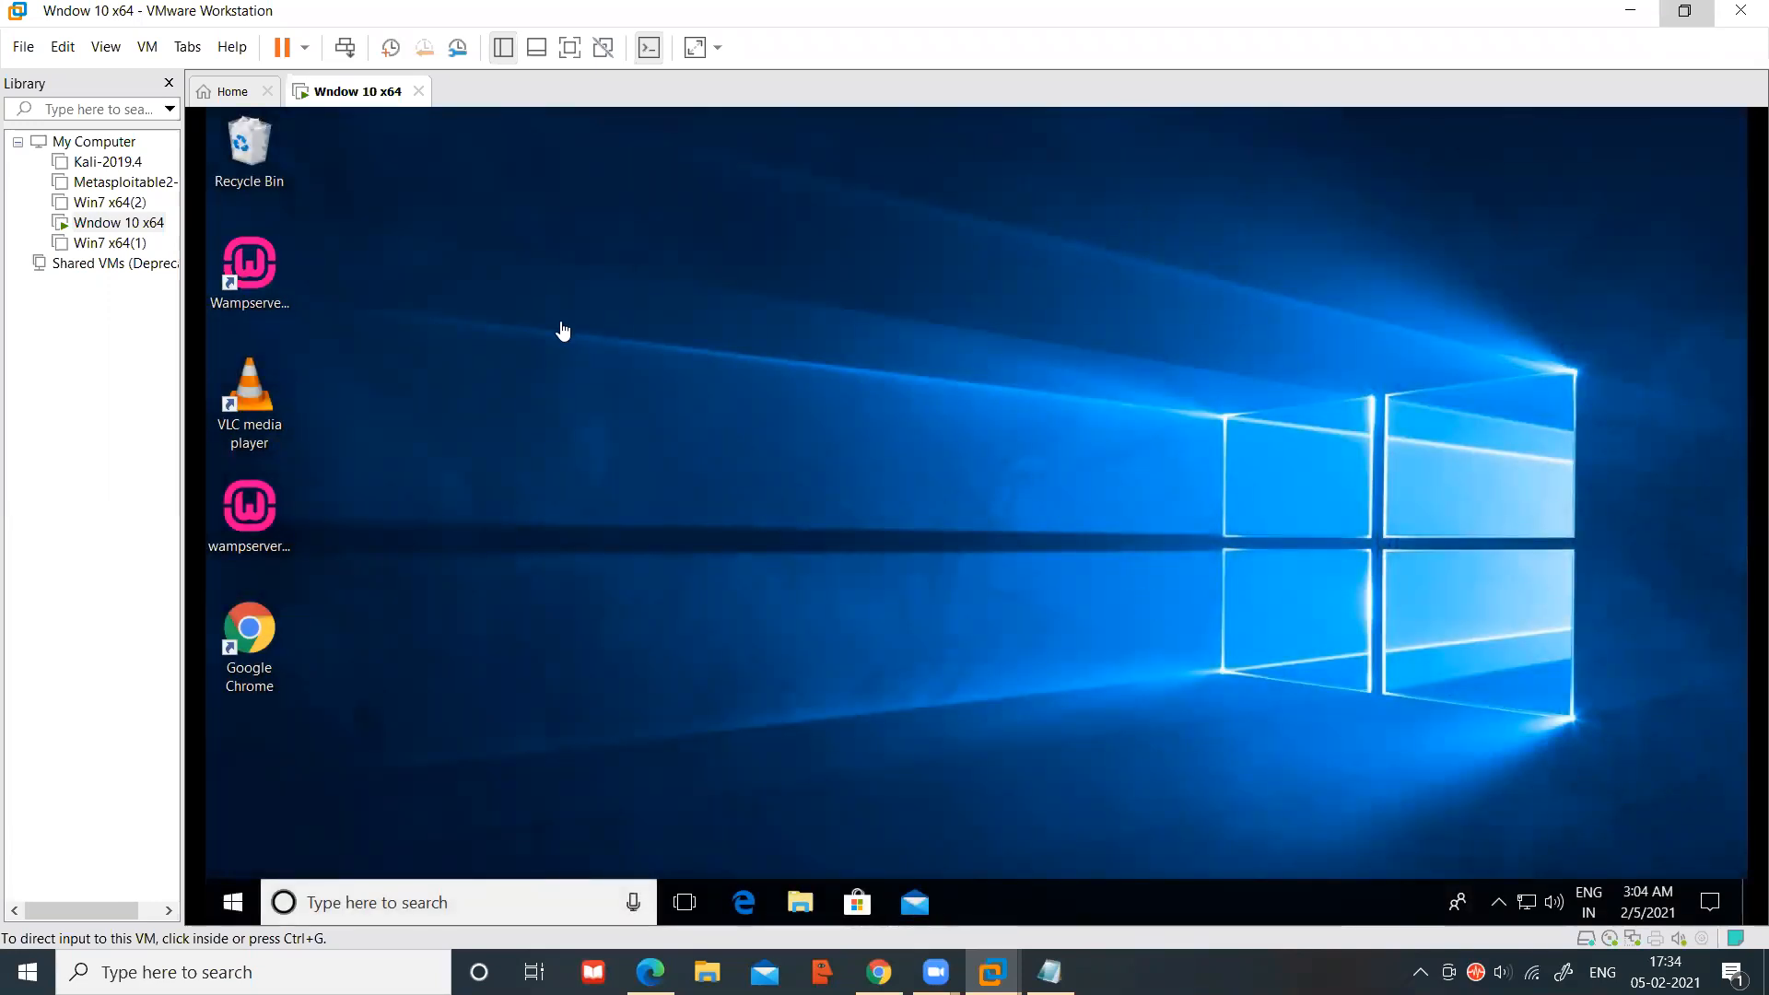
# Close the Wndow 10 x64 tab and power off the VM without a snapshot
pyautogui.click(418, 91)
pyautogui.click(952, 525)
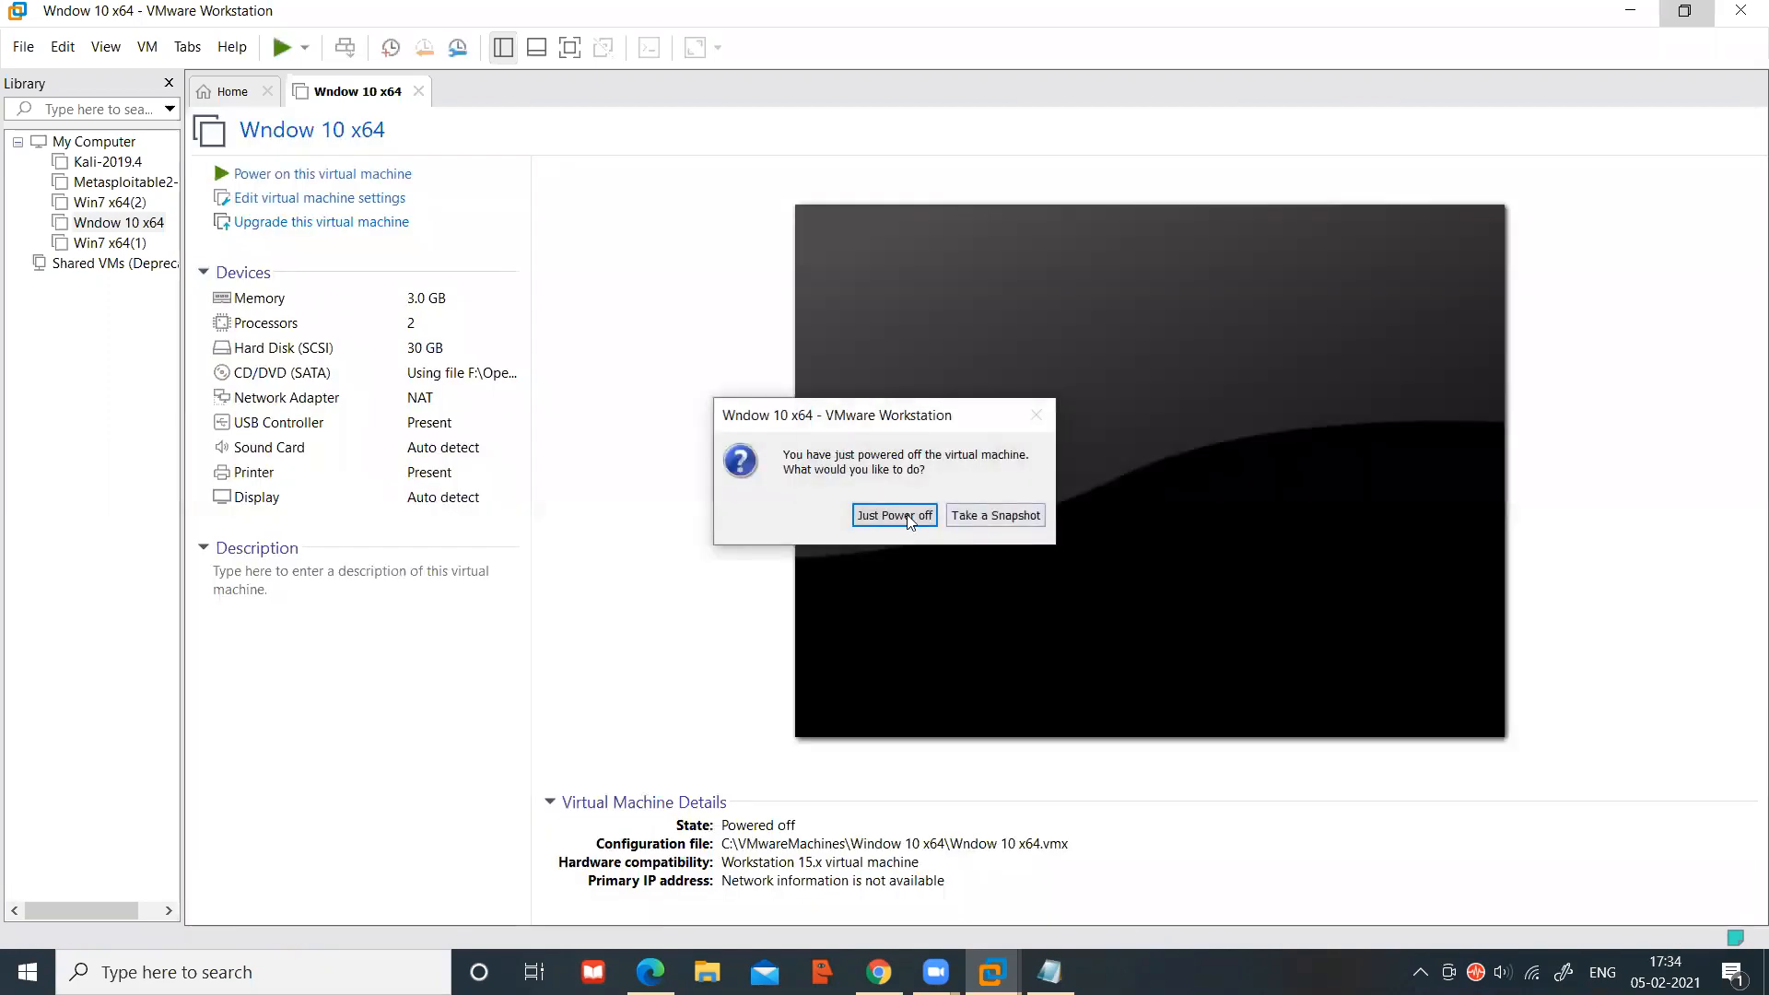
pyautogui.click(895, 517)
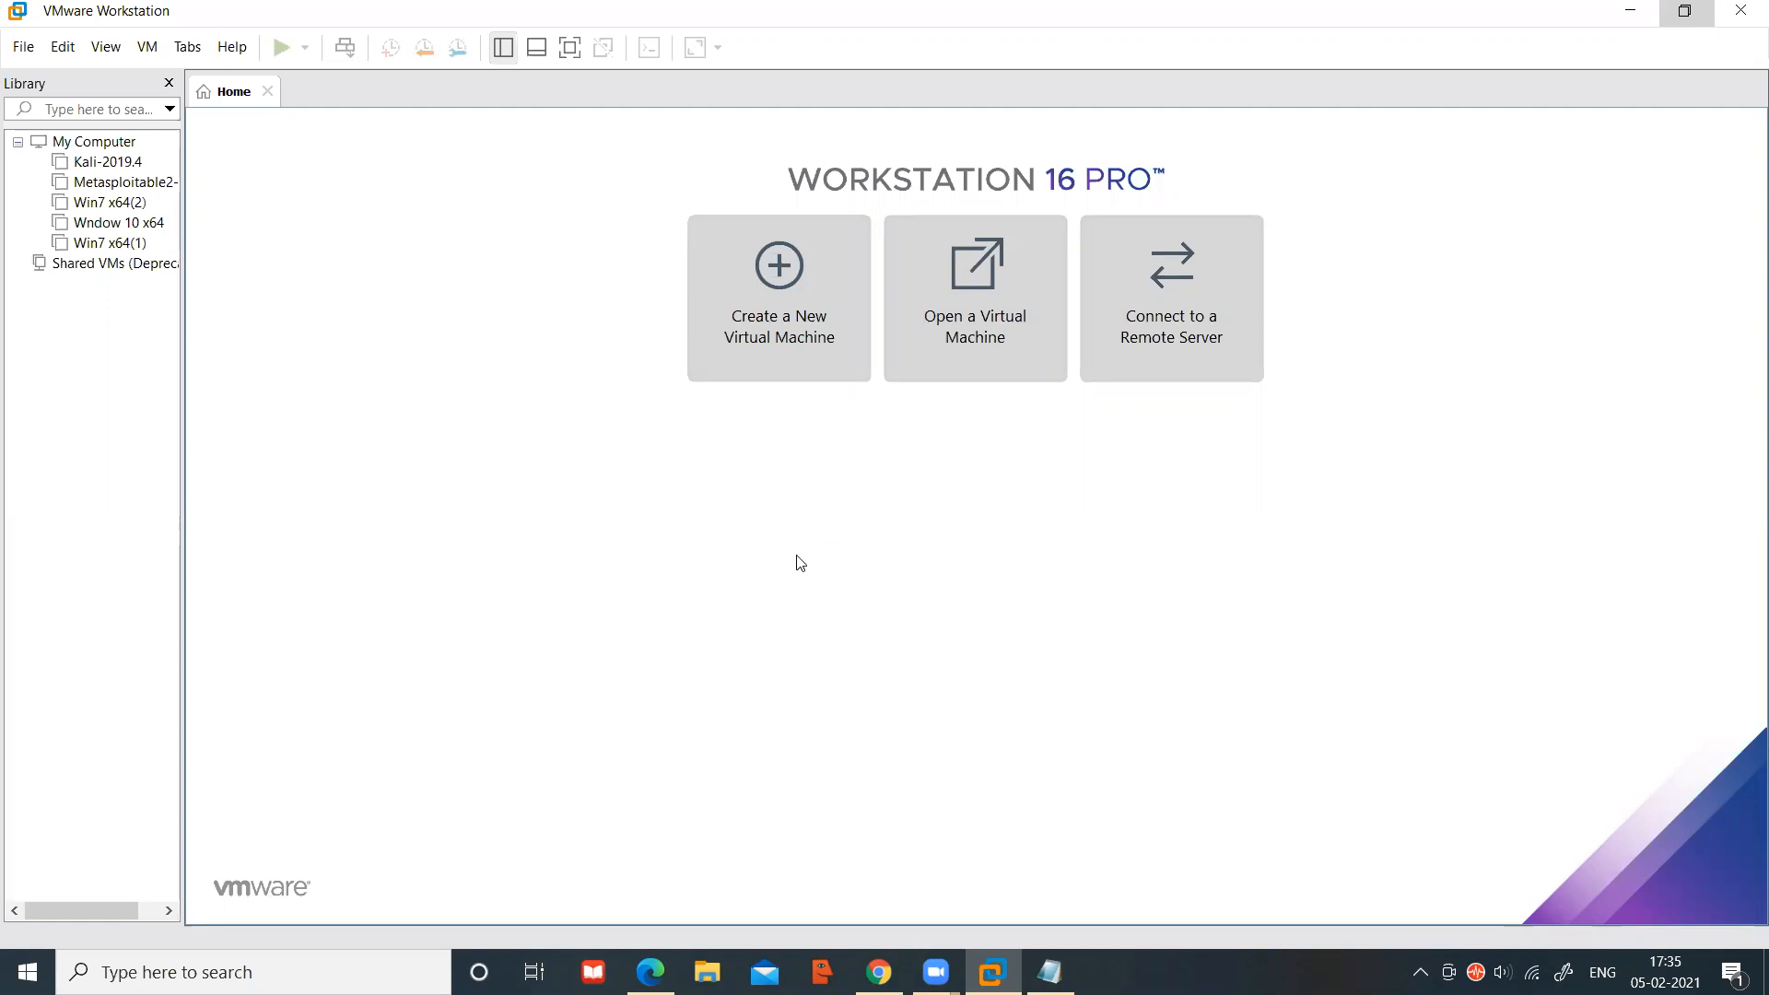
# Select Kali-2019.4 in the Library and power it on to its boot menu
pyautogui.click(108, 166)
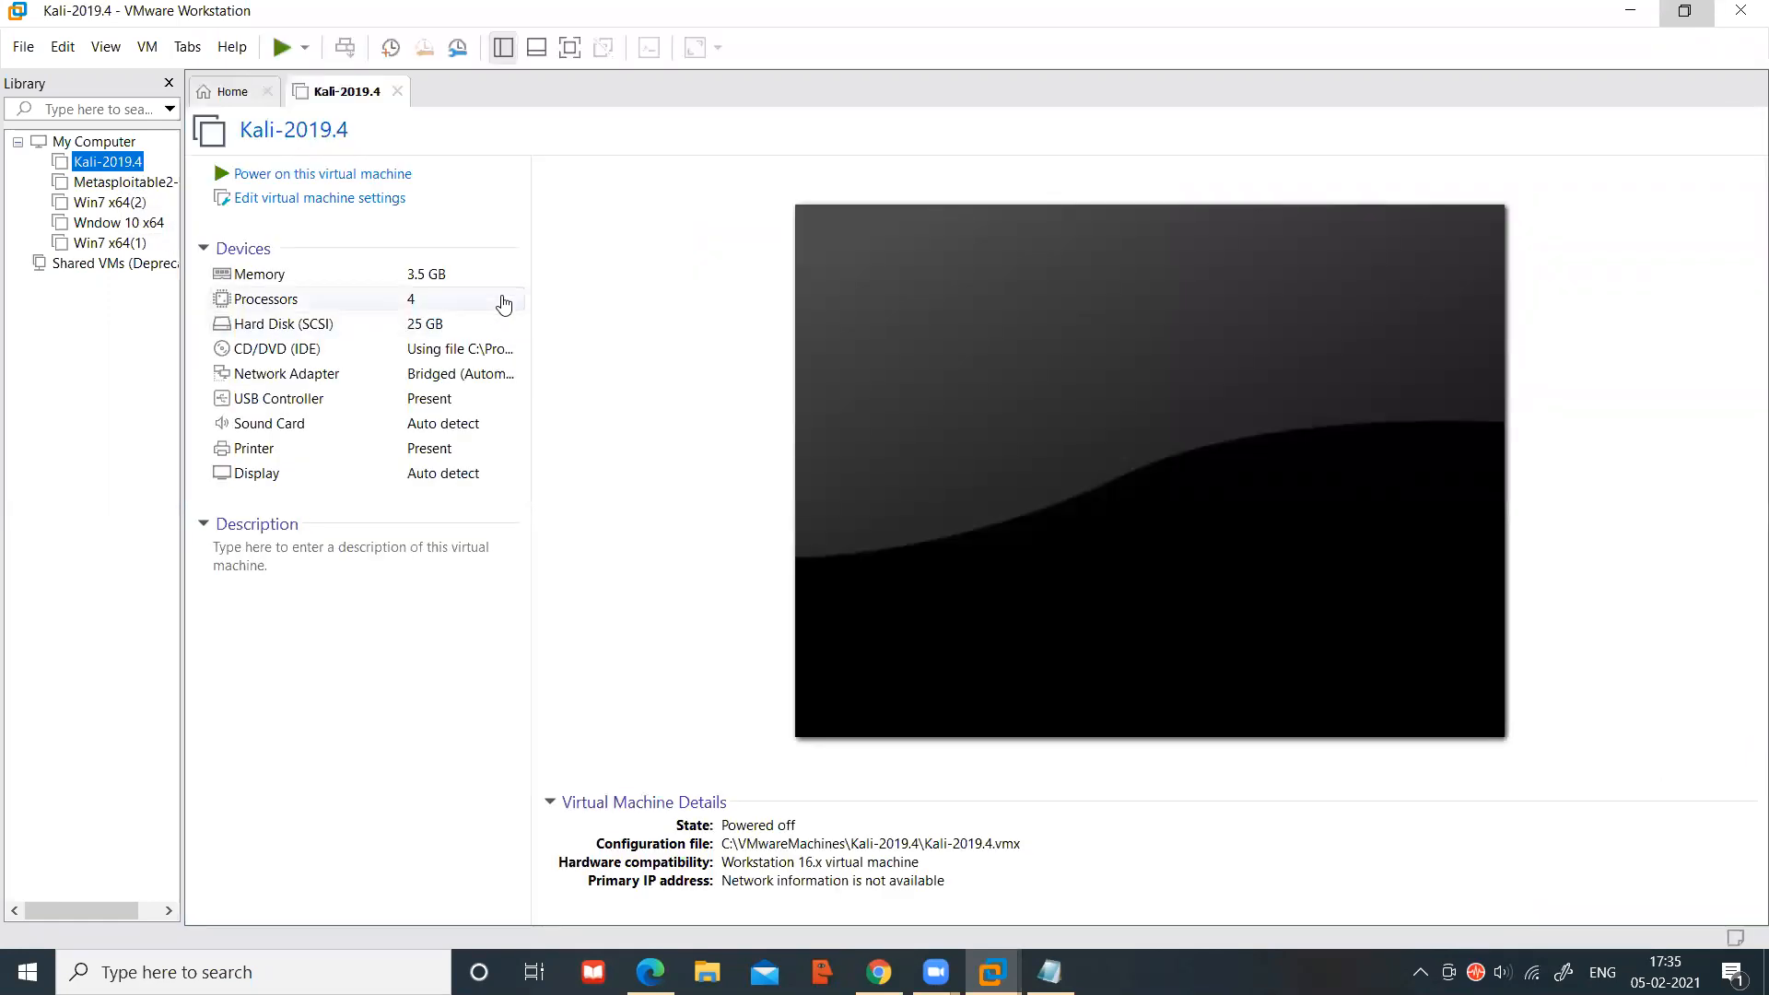
pyautogui.click(313, 175)
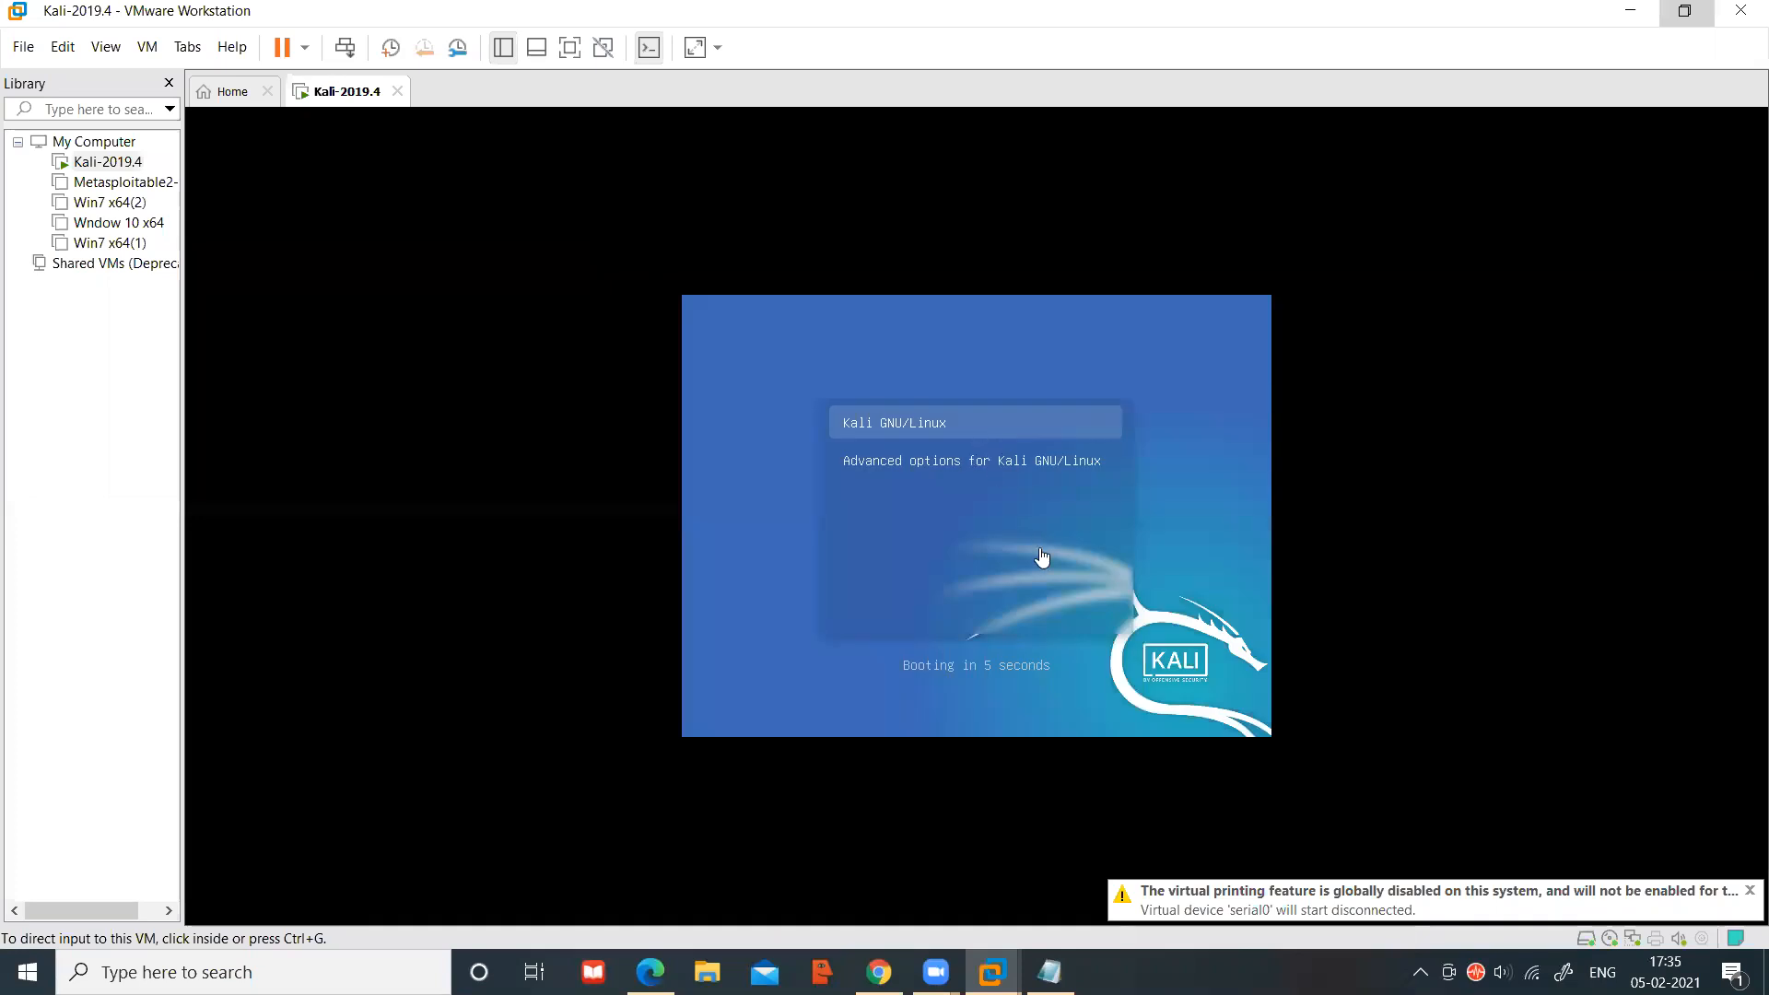
# Open the GRUB editor for the Kali GNU/Linux entry, then release input to the host
pyautogui.click(1098, 597)
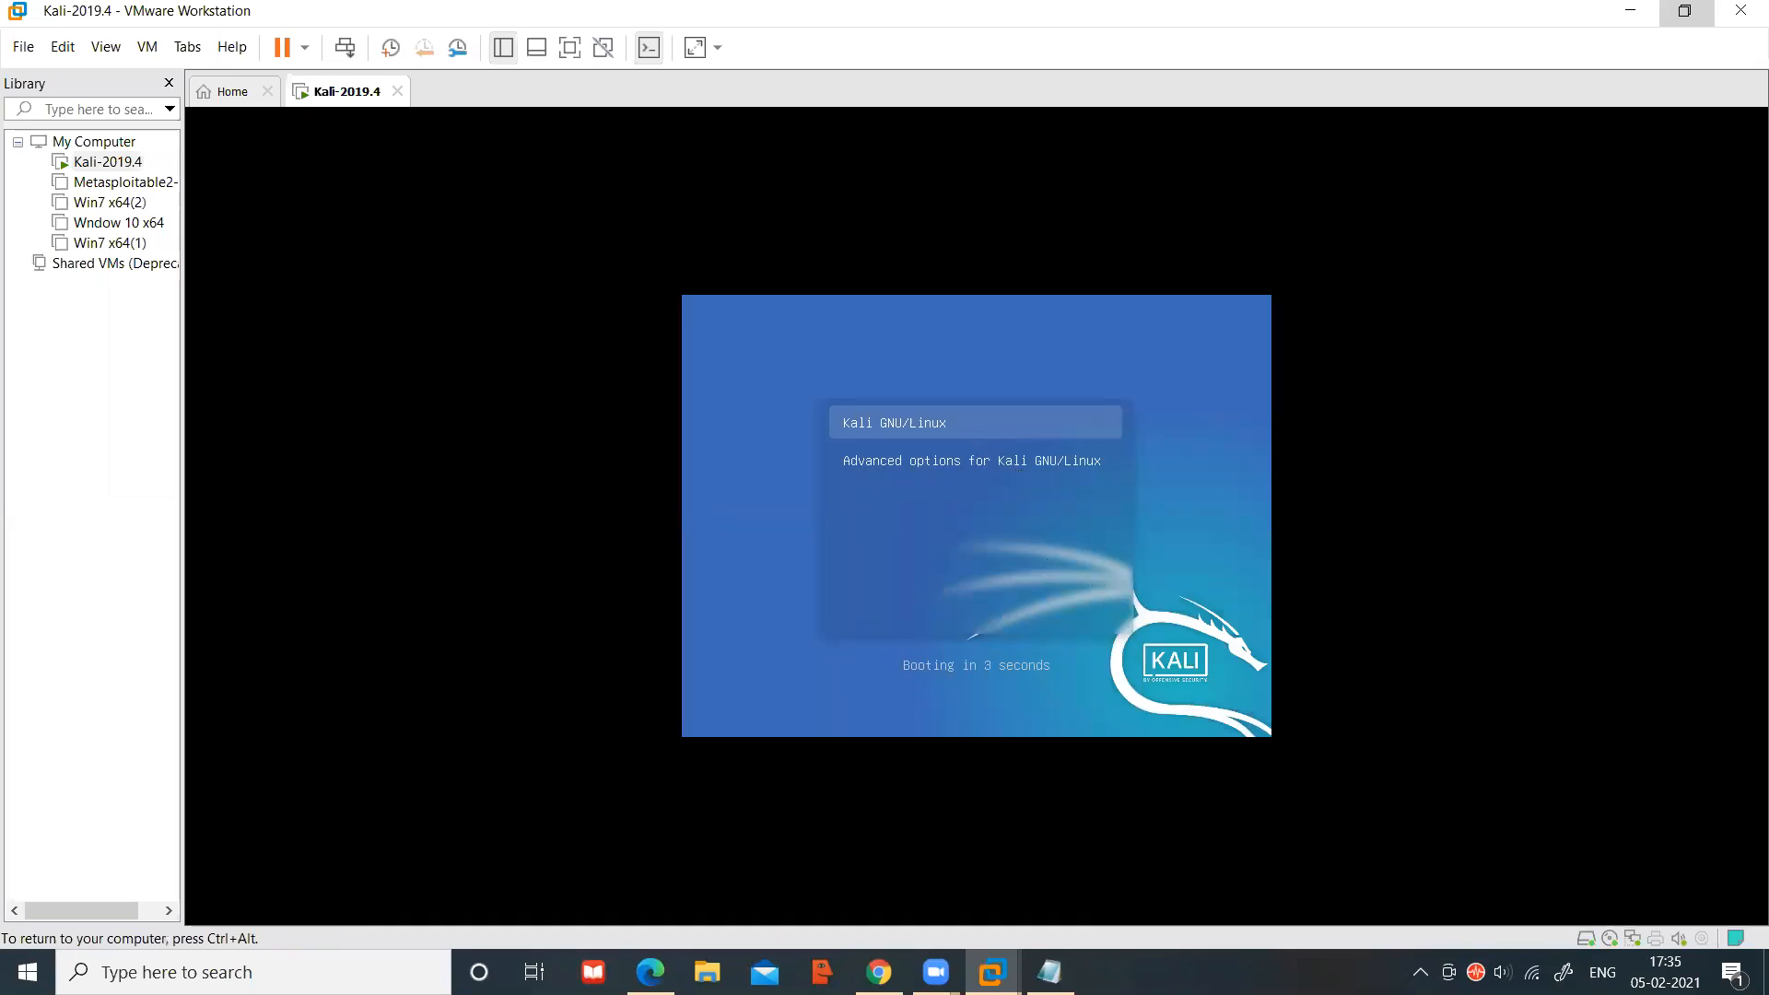
pyautogui.press('e')
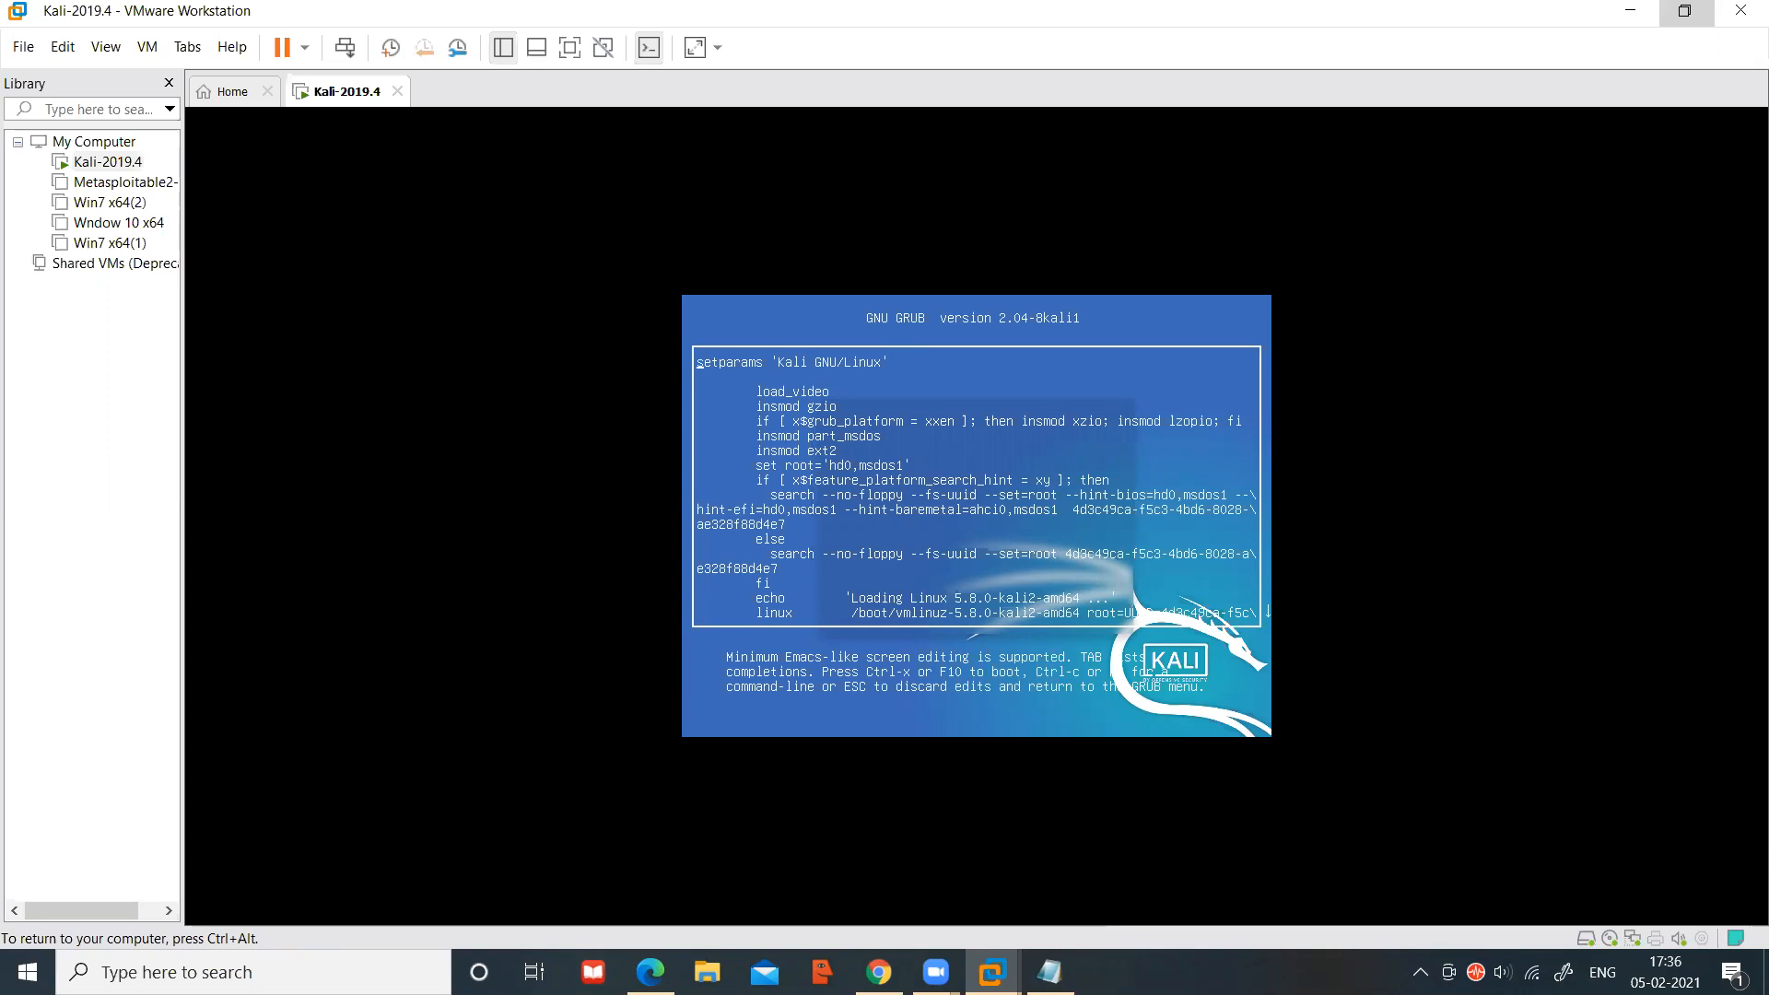
pyautogui.hotkey('ctrl', 'alt')
# Launch Magnifier via Windows search and raise magnification from 150% to 200%
pyautogui.click(254, 972)
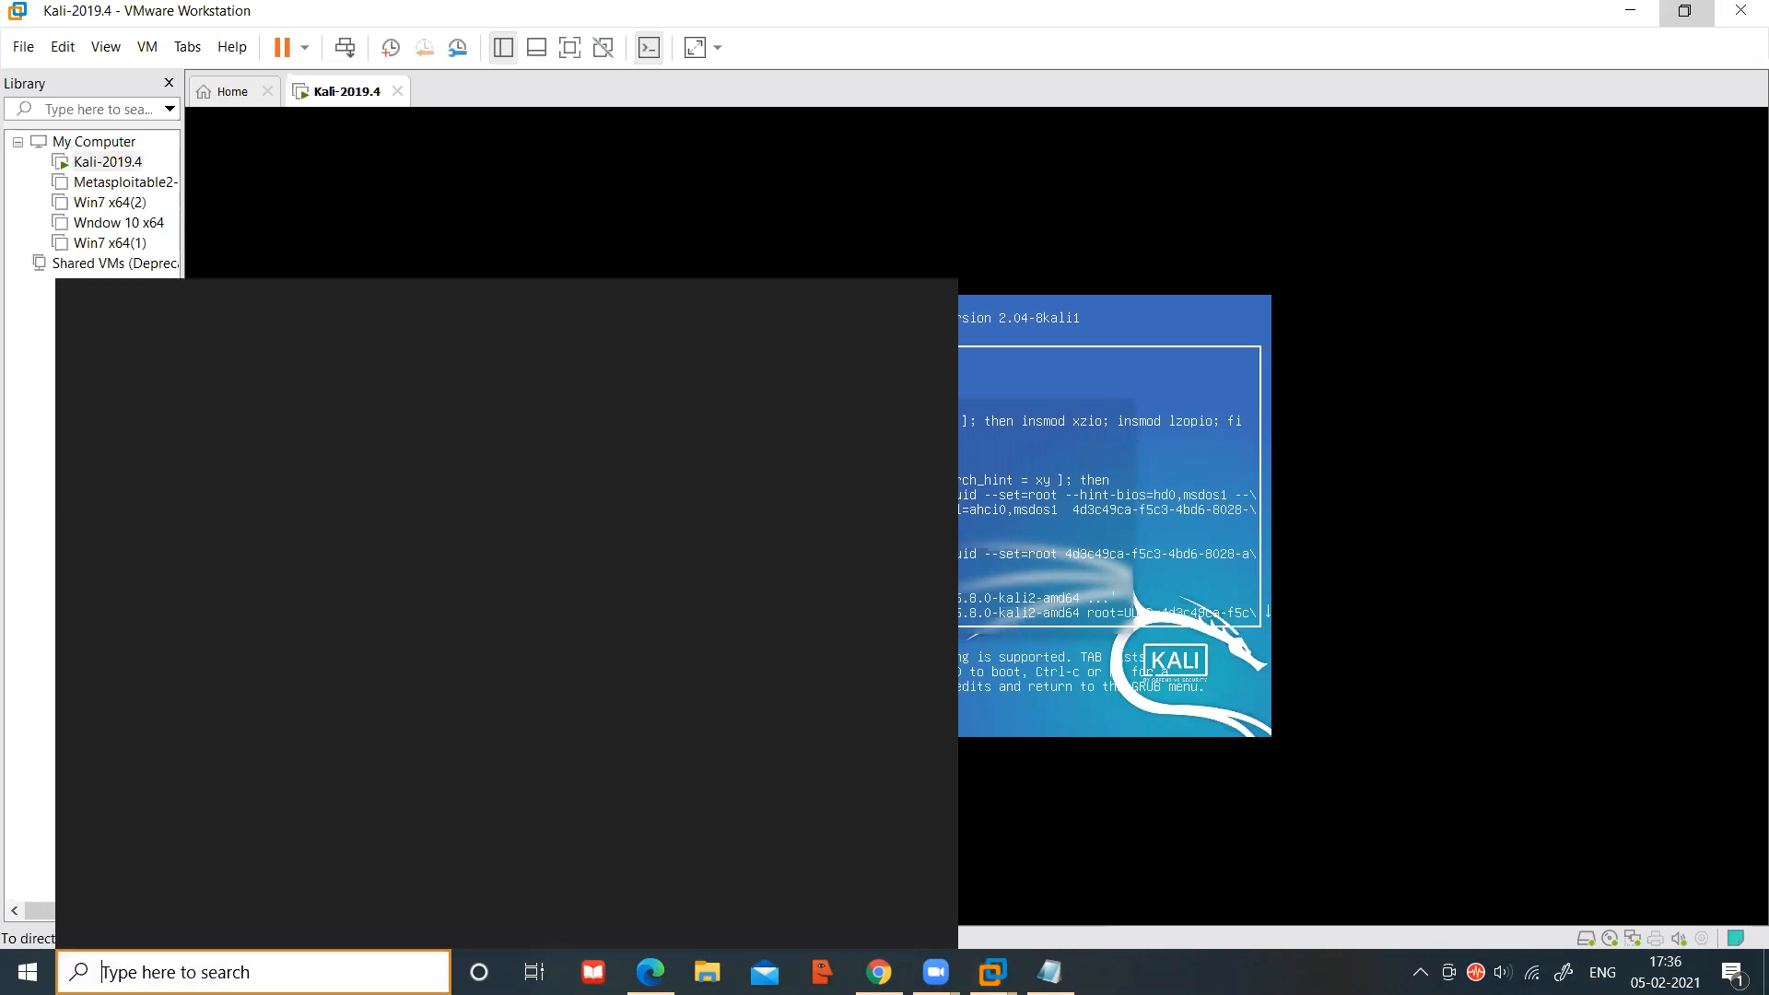
pyautogui.write('mag')
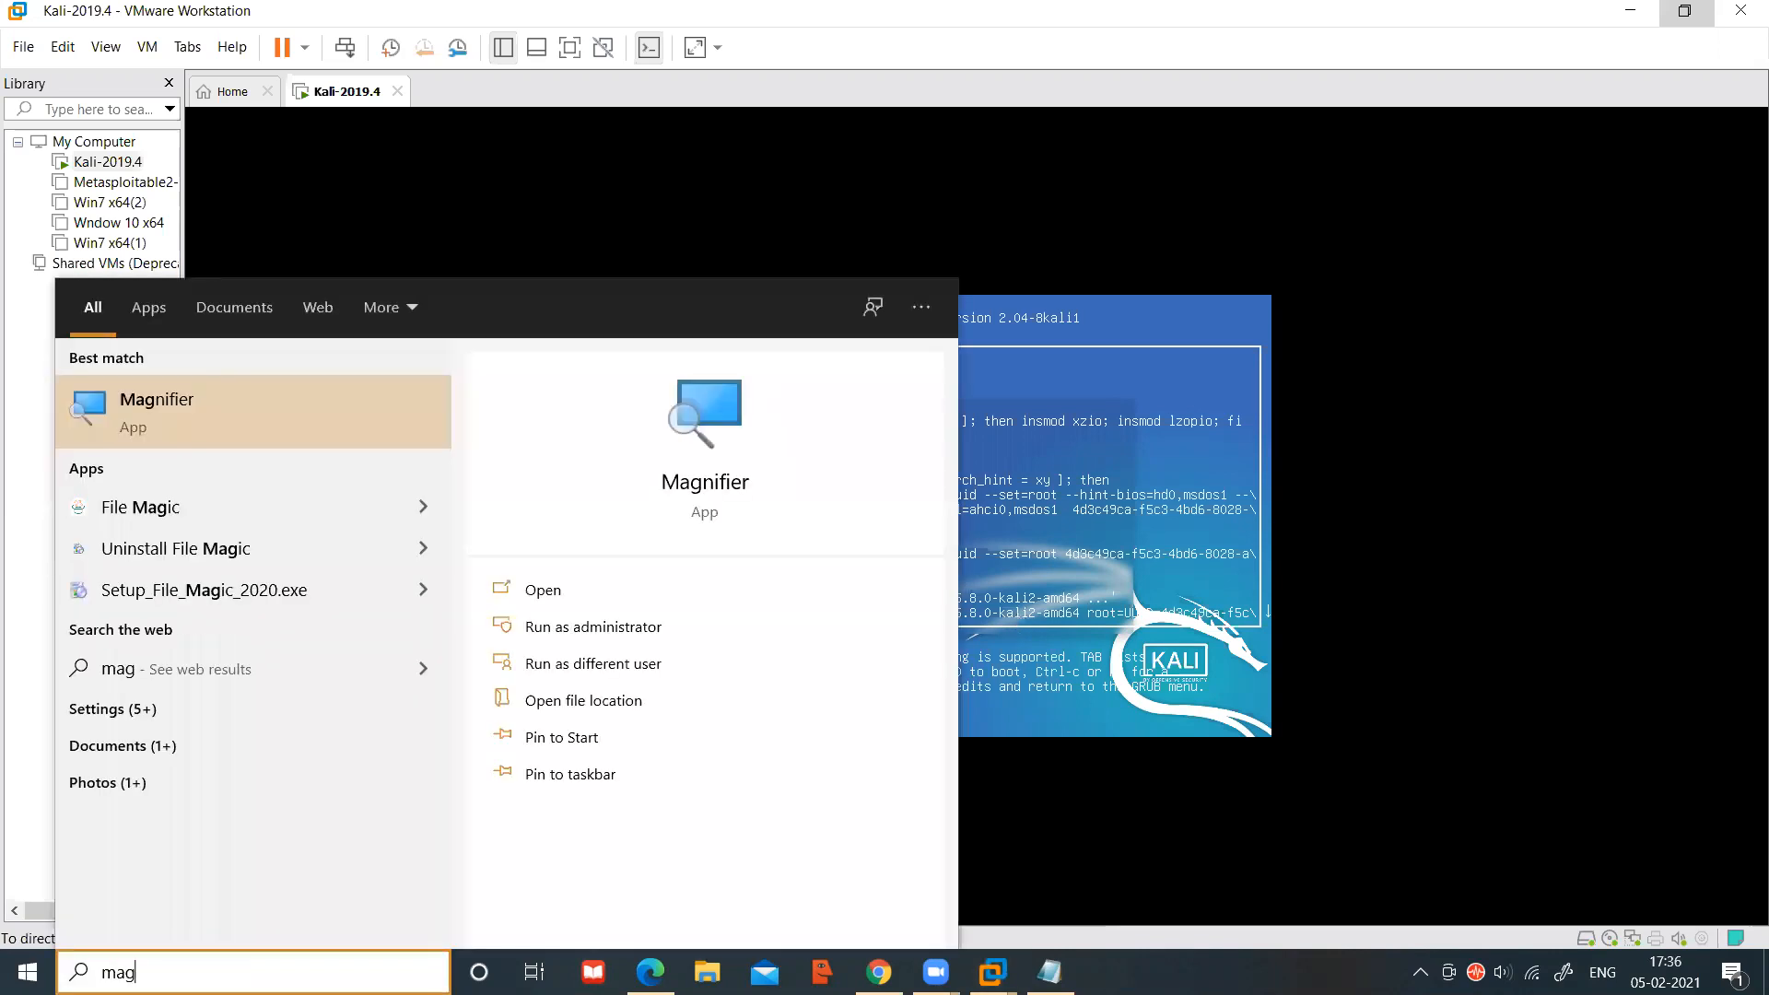
pyautogui.press('Return')
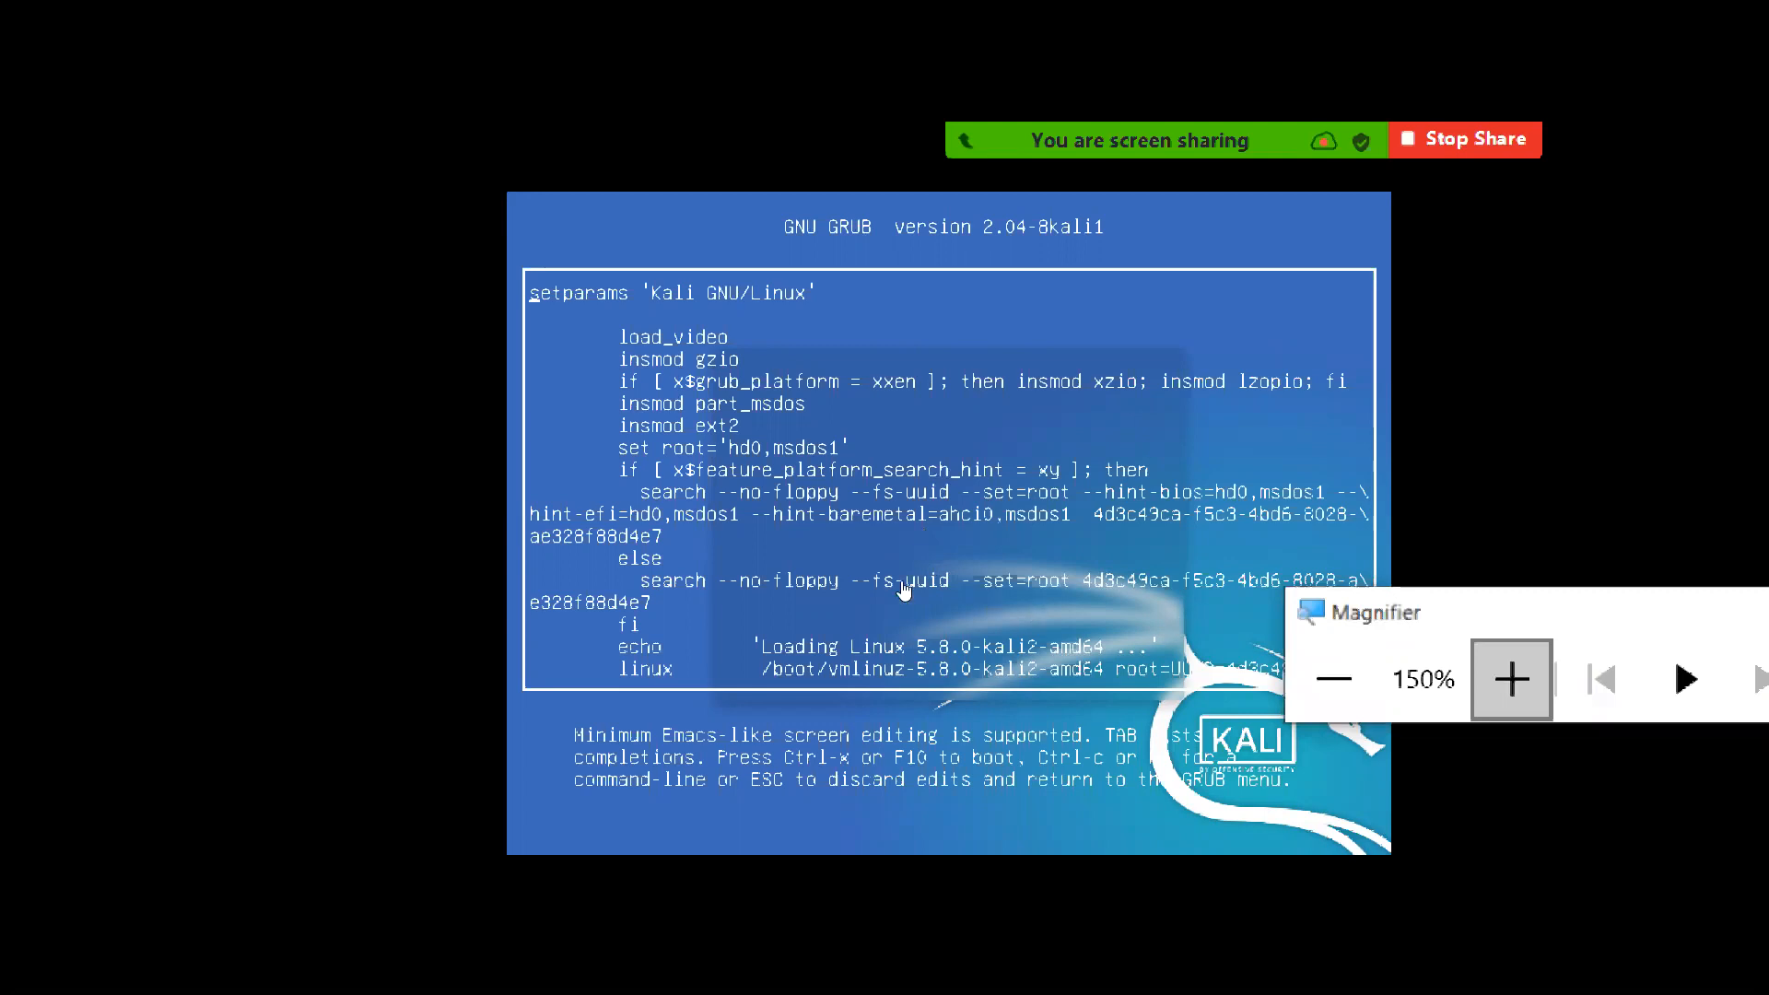
pyautogui.click(1512, 679)
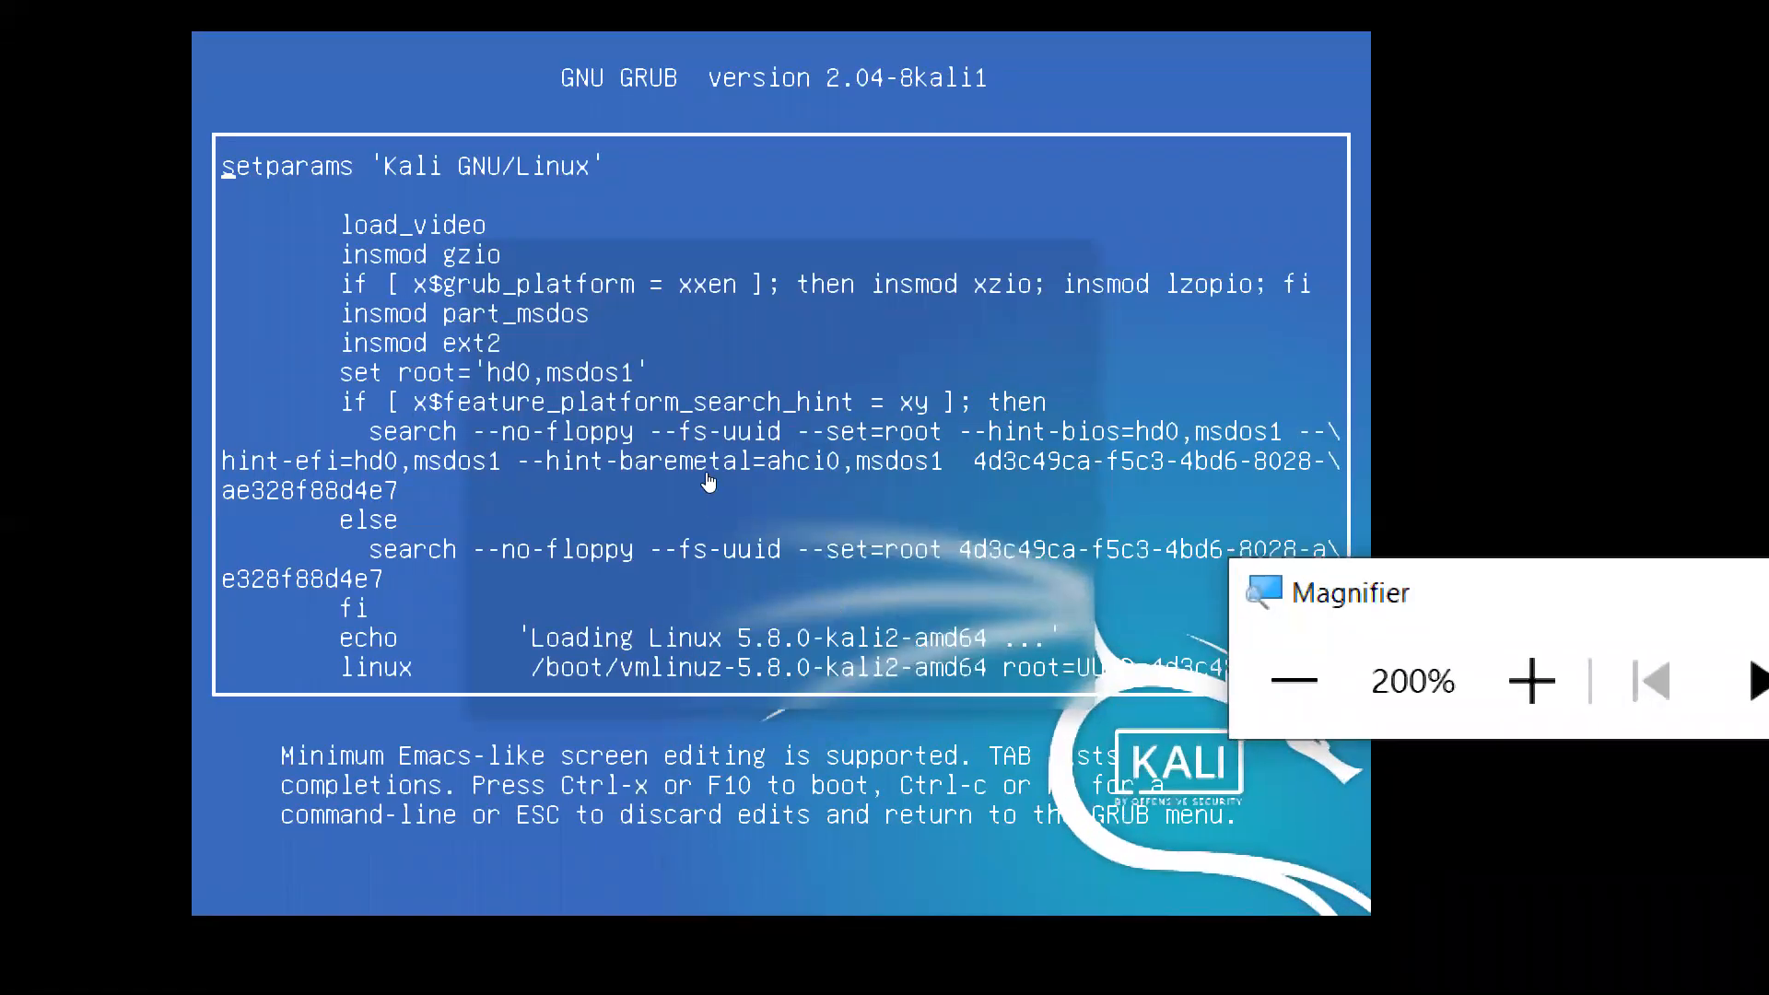
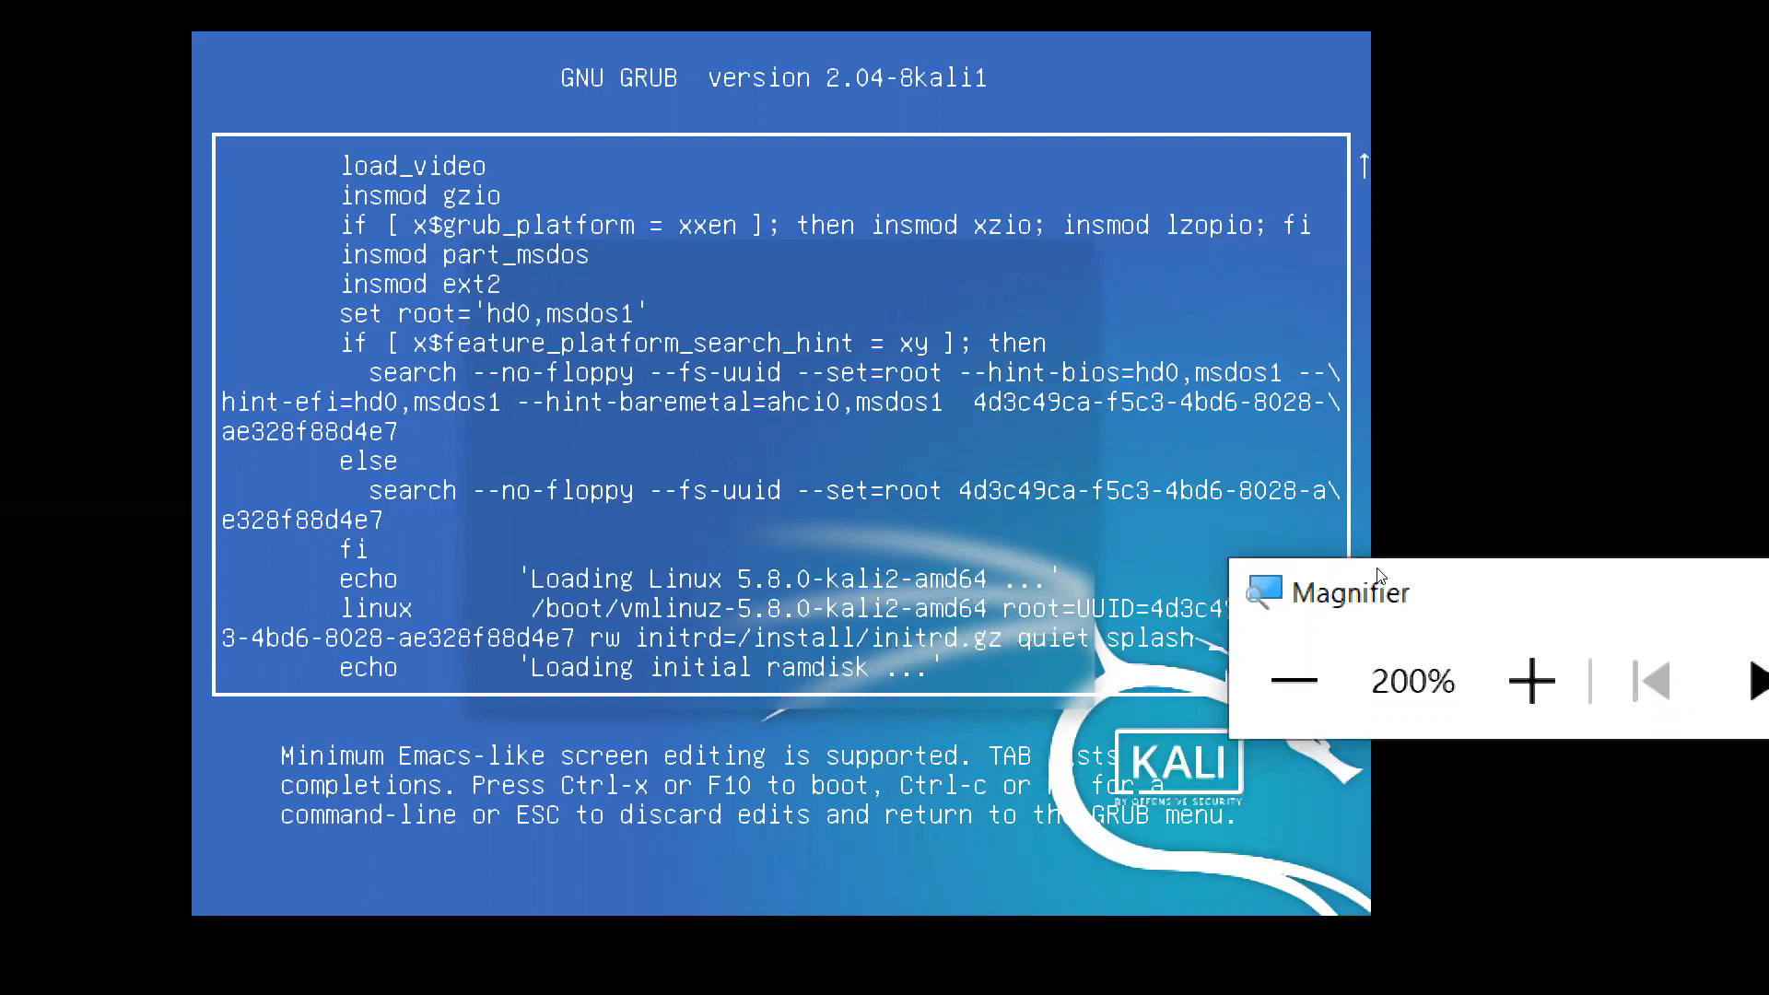
# Move the Magnifier window to the top right to uncover the end of the linux kernel line
pyautogui.moveTo(1379, 576); pyautogui.dragTo(1324, 95)
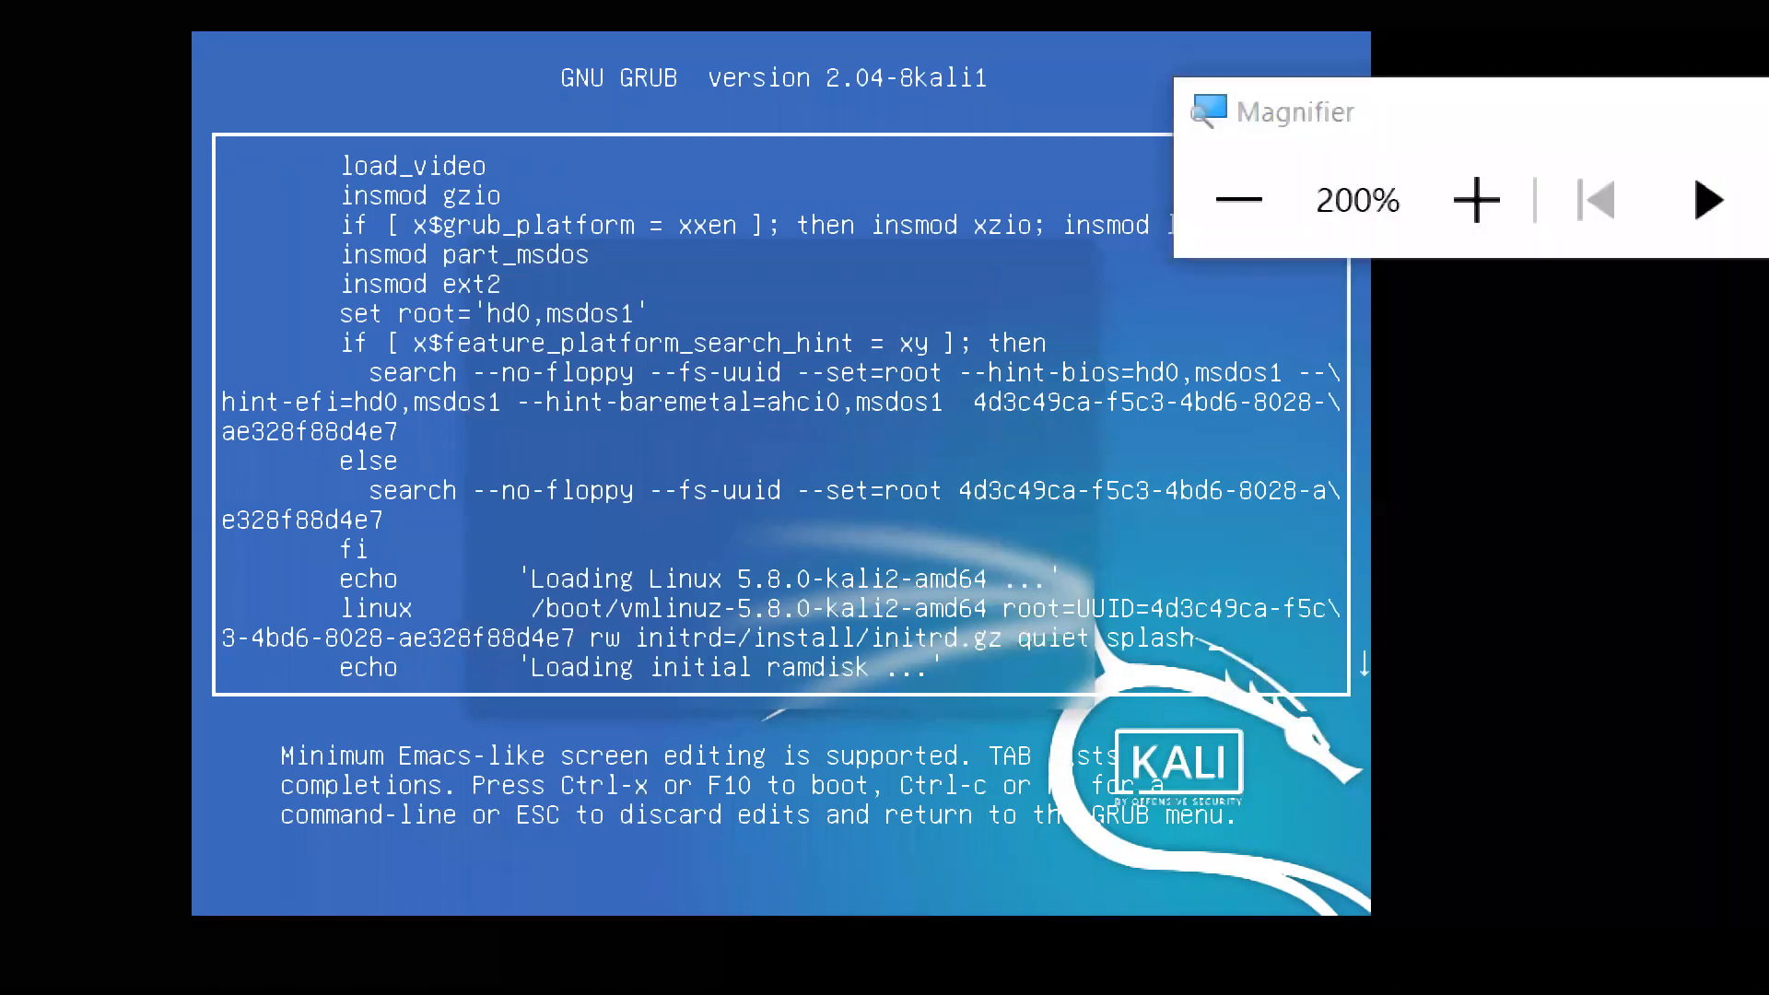
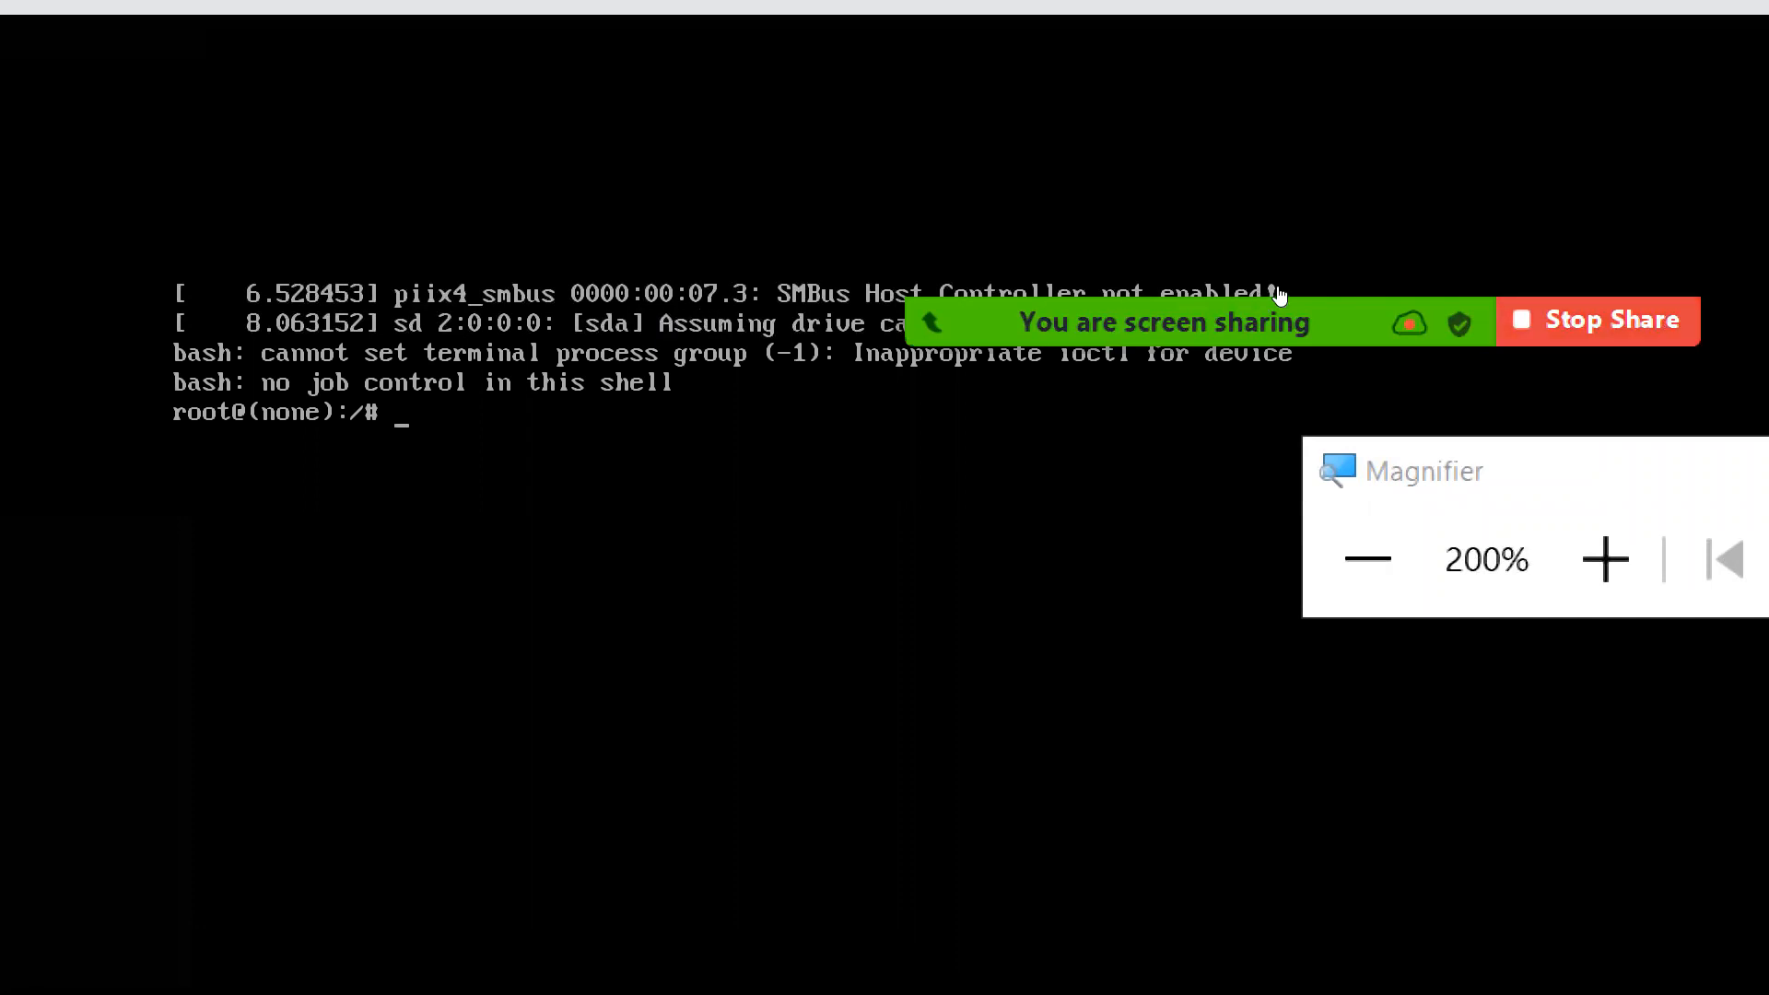
# Continue Kali-2019.4 from the root shell so it boots to the dragon splash screen
pyautogui.moveTo(1280, 293)
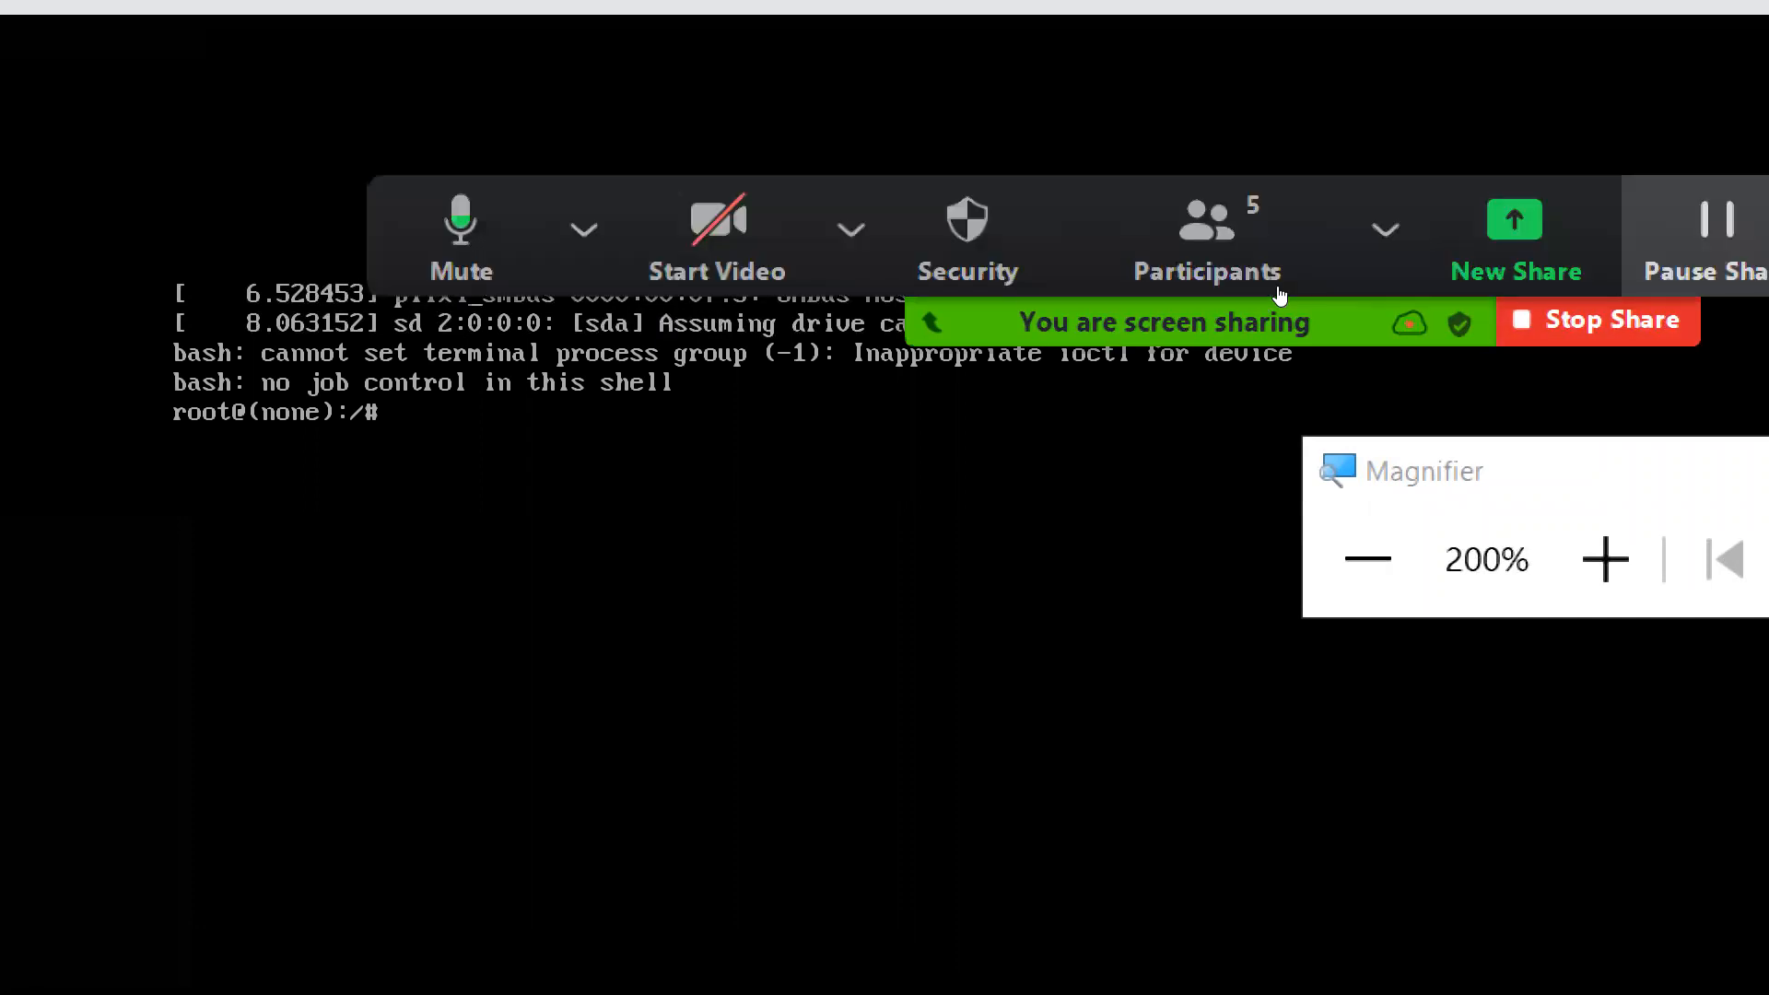
pyautogui.moveTo(1440, 253)
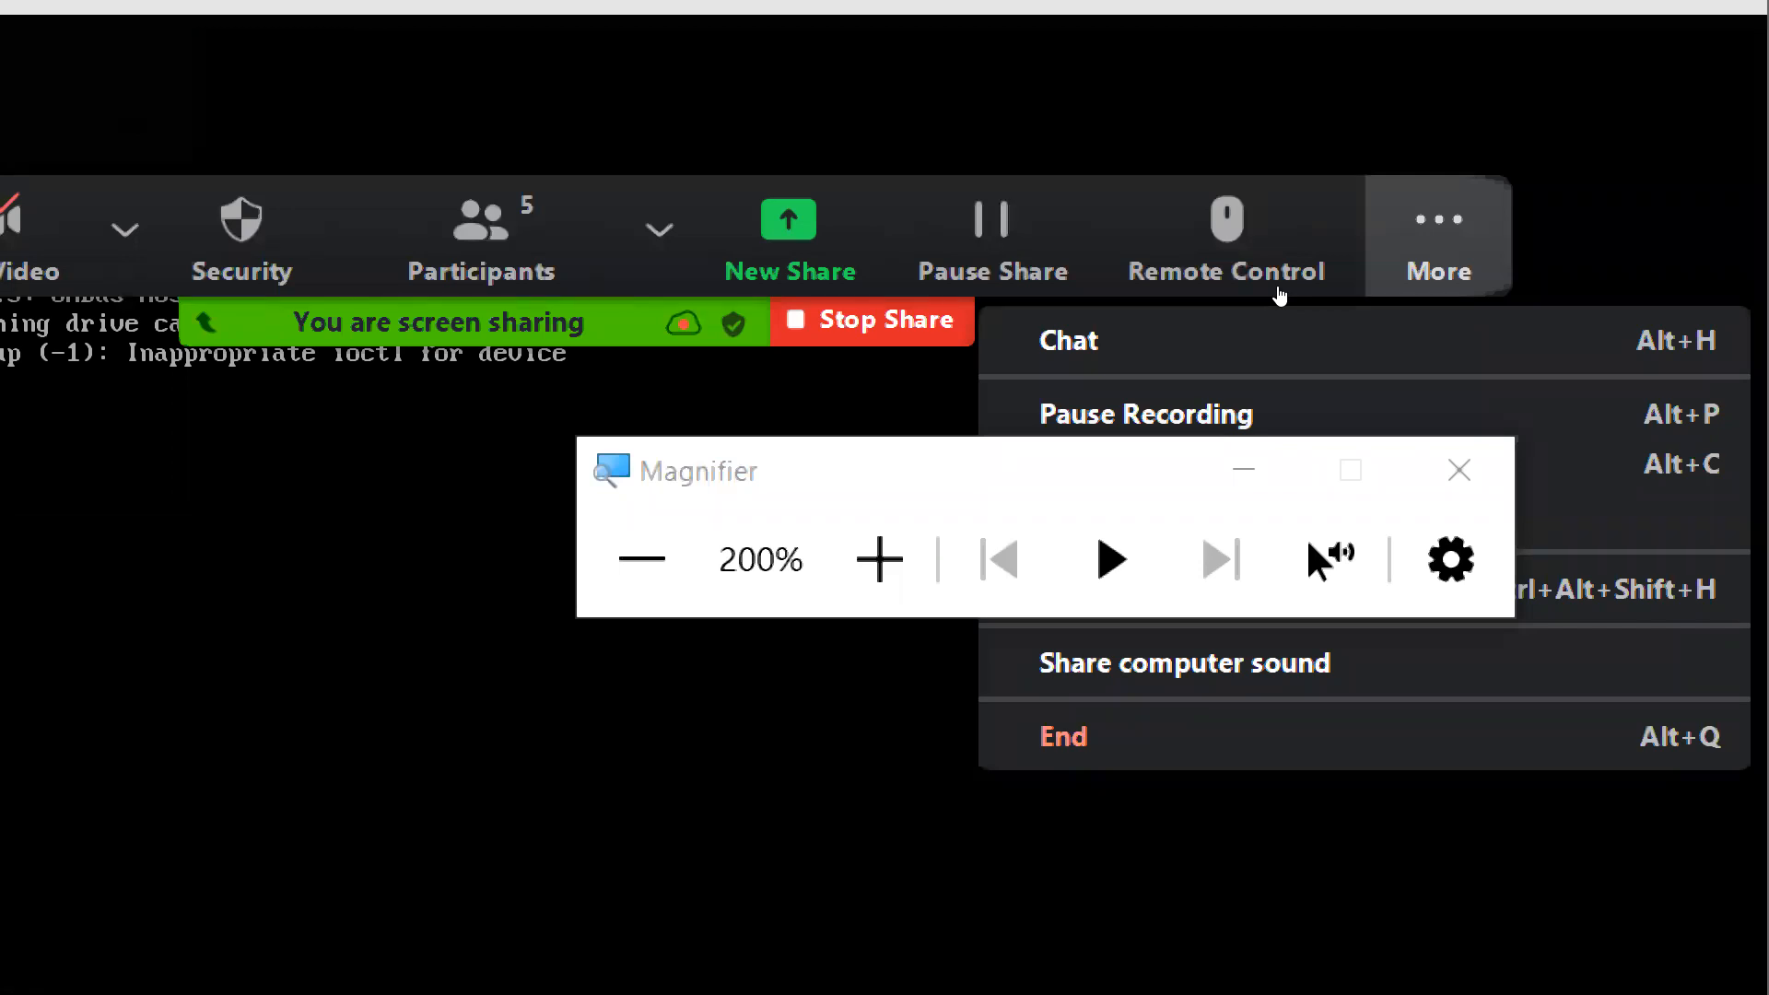
pyautogui.click(1459, 469)
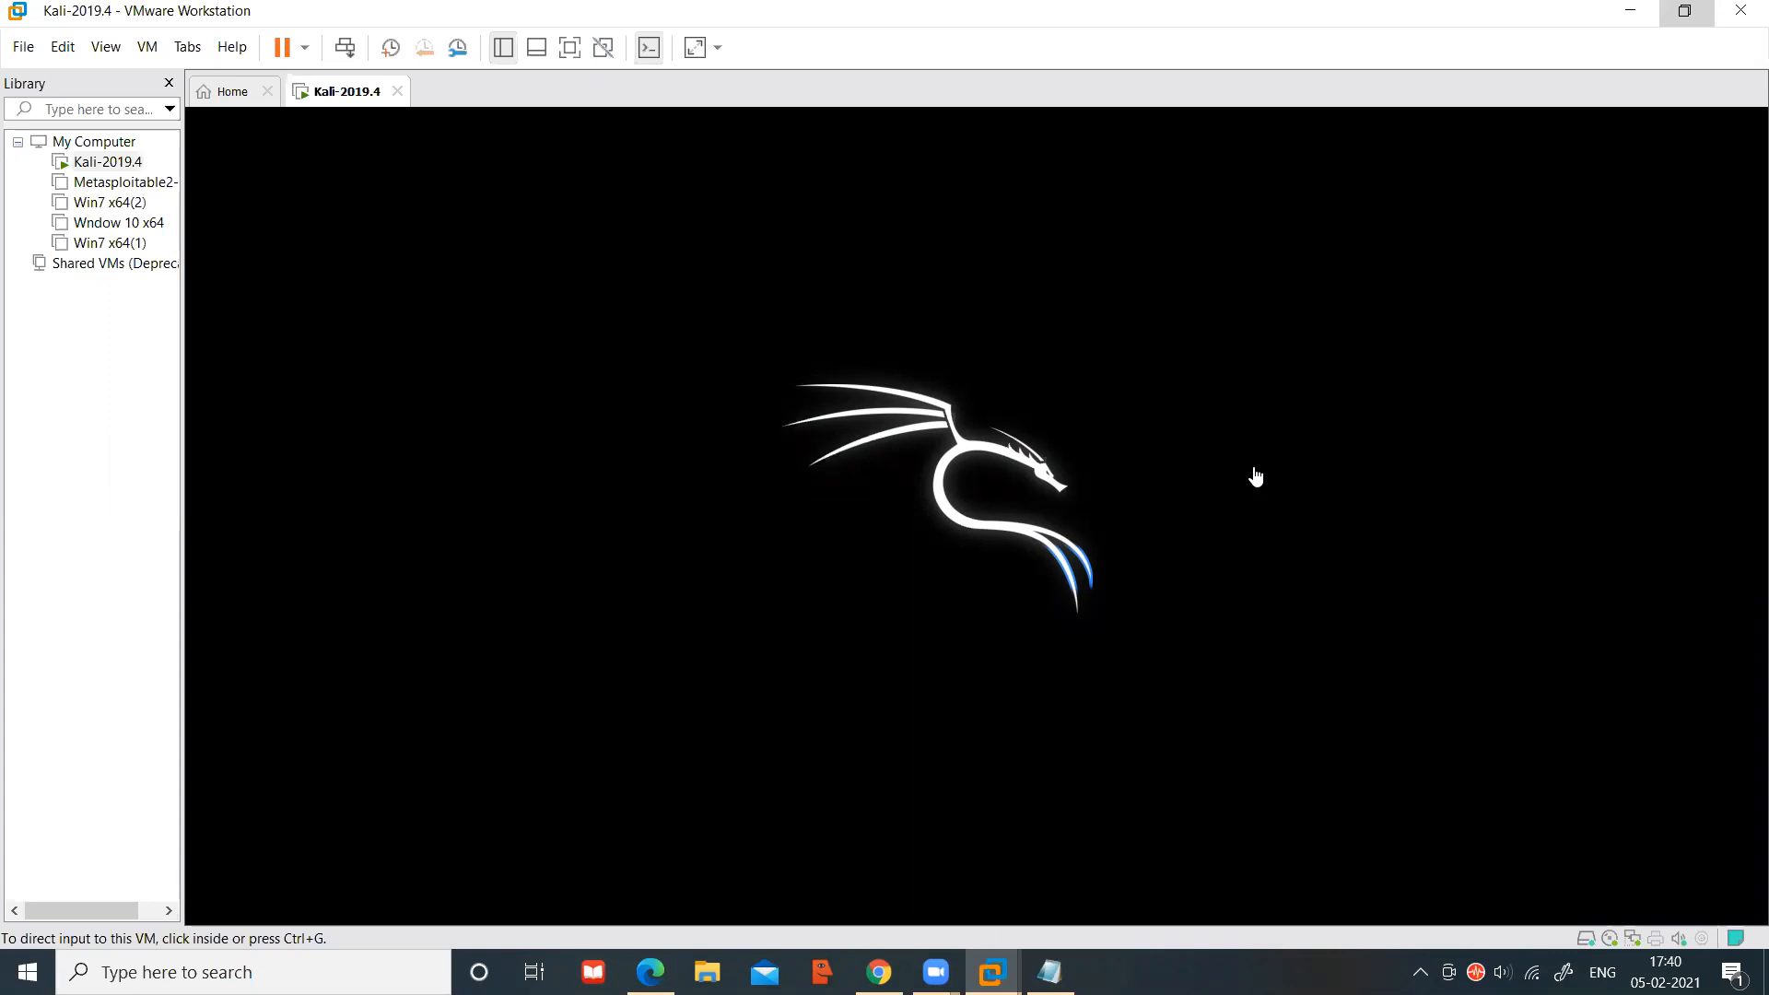
# Release input from the Kali-2019.4 VM, close its tab and power it off
pyautogui.click(1256, 477)
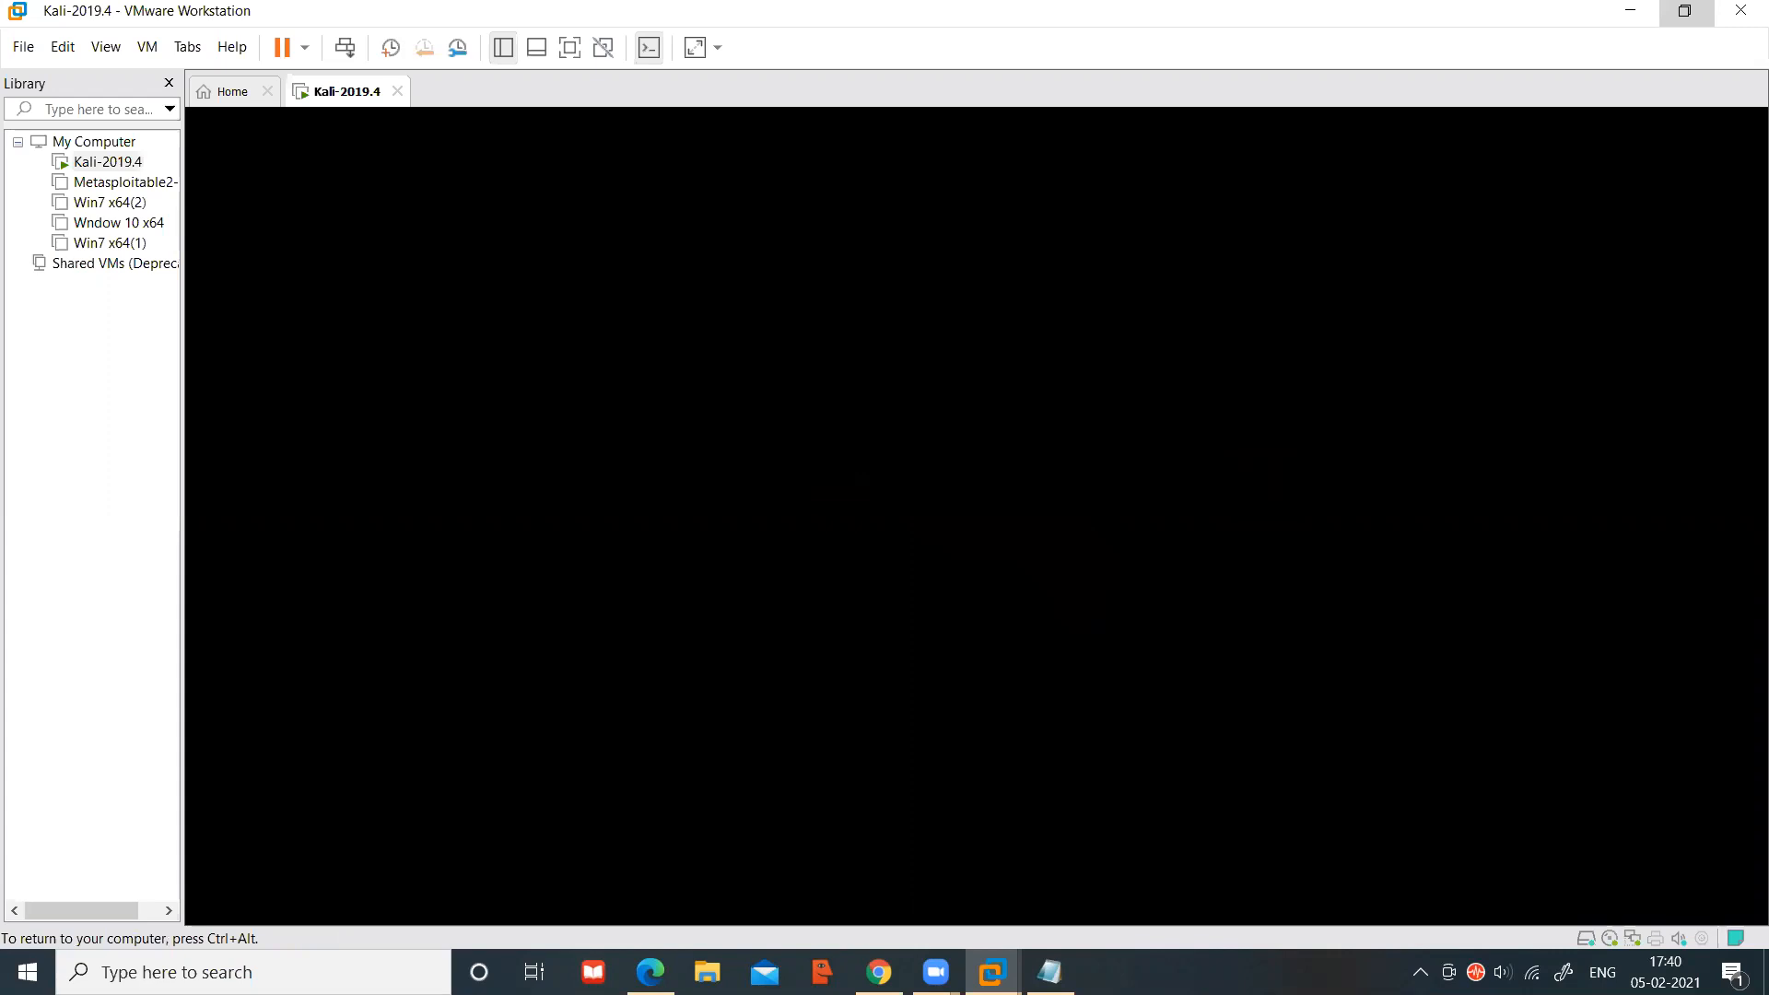
pyautogui.hotkey('ctrl', 'alt')
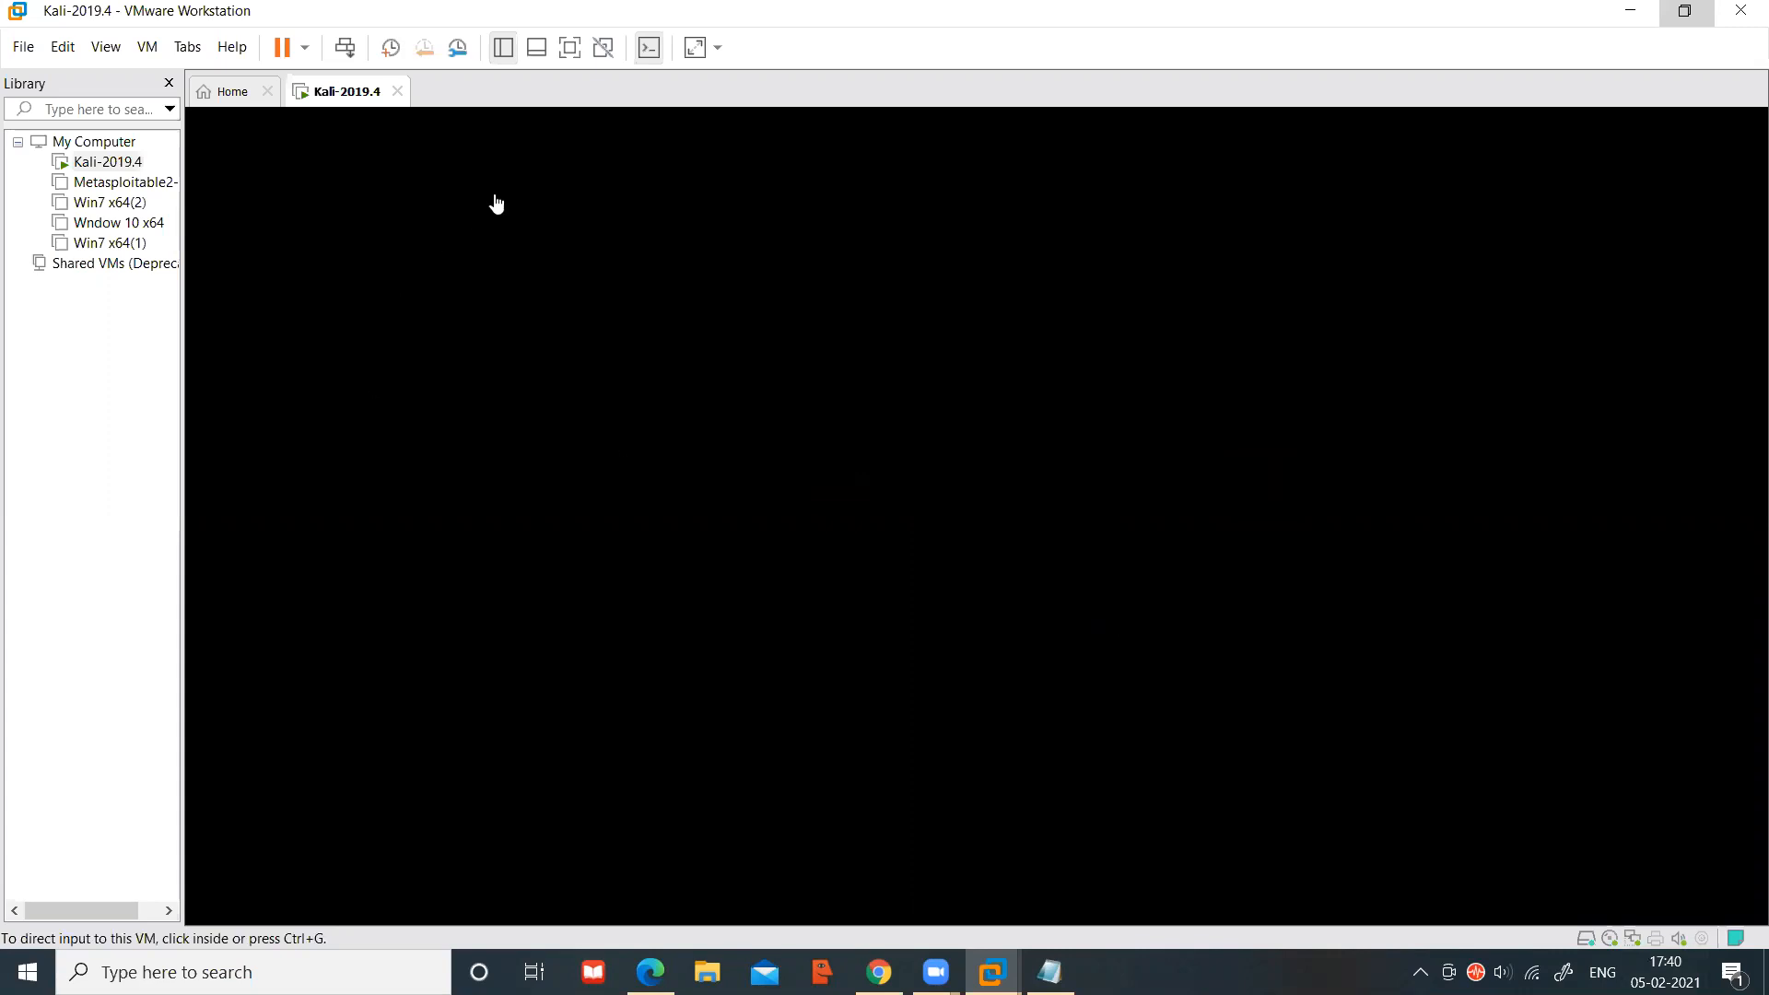
pyautogui.click(397, 92)
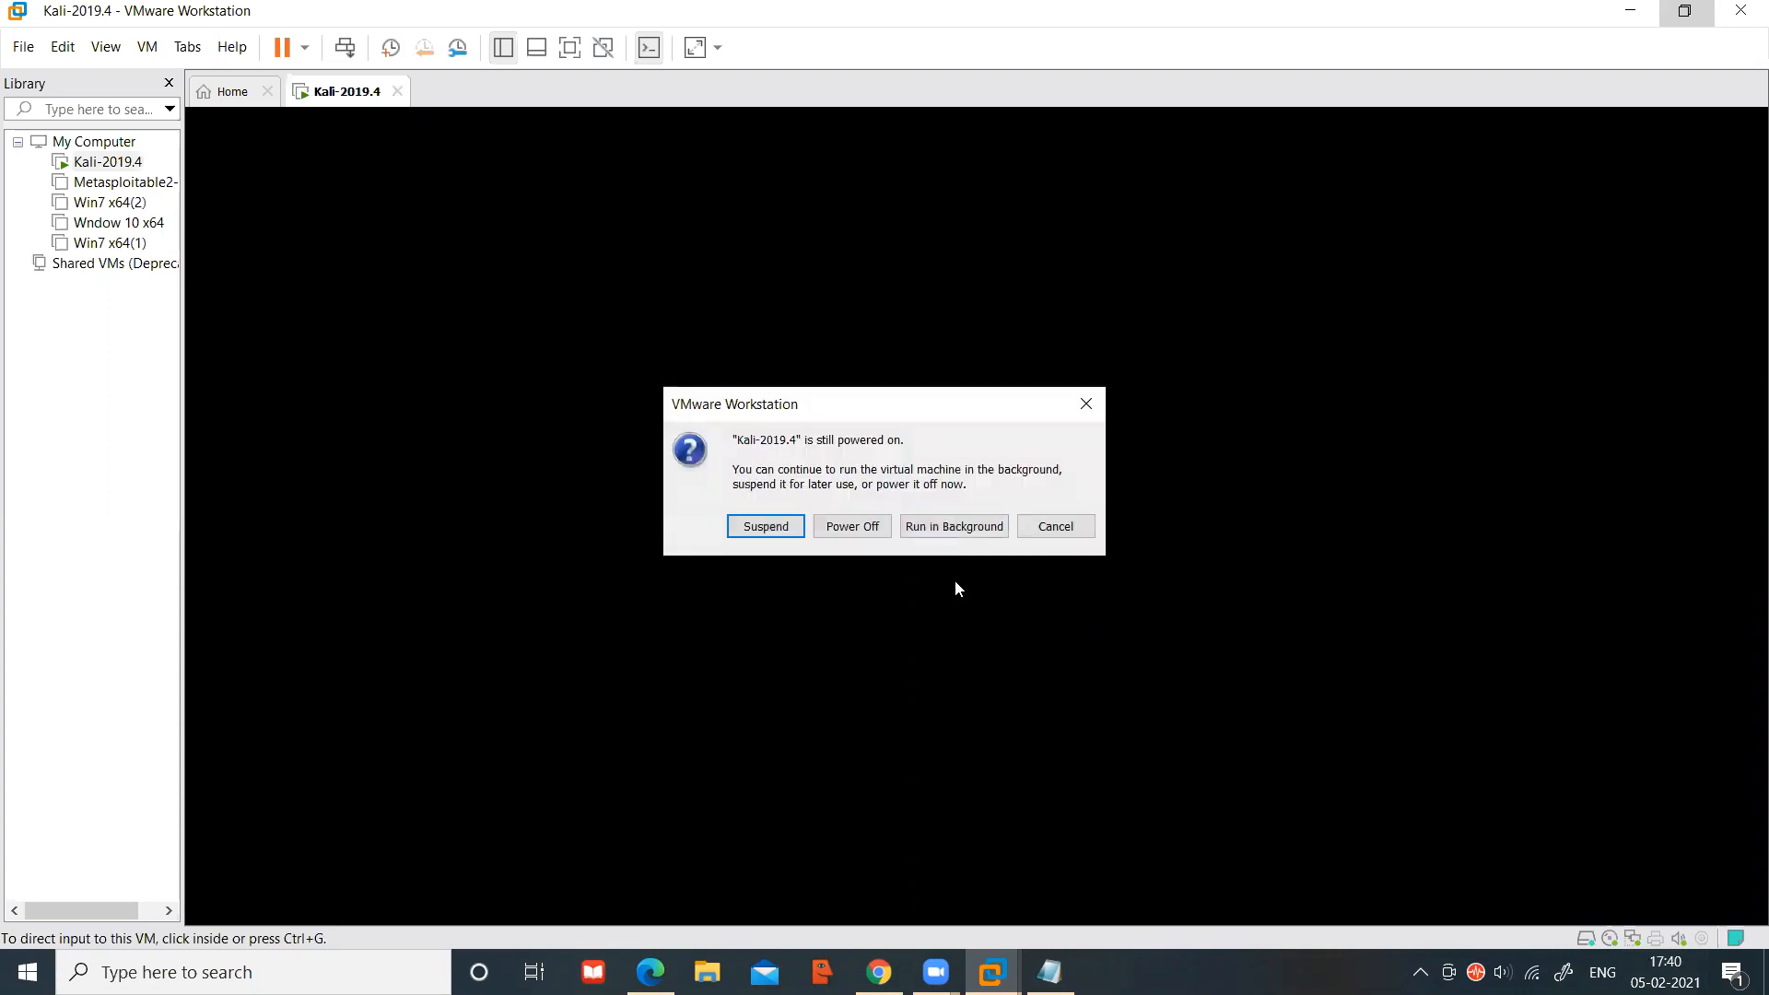
pyautogui.click(853, 527)
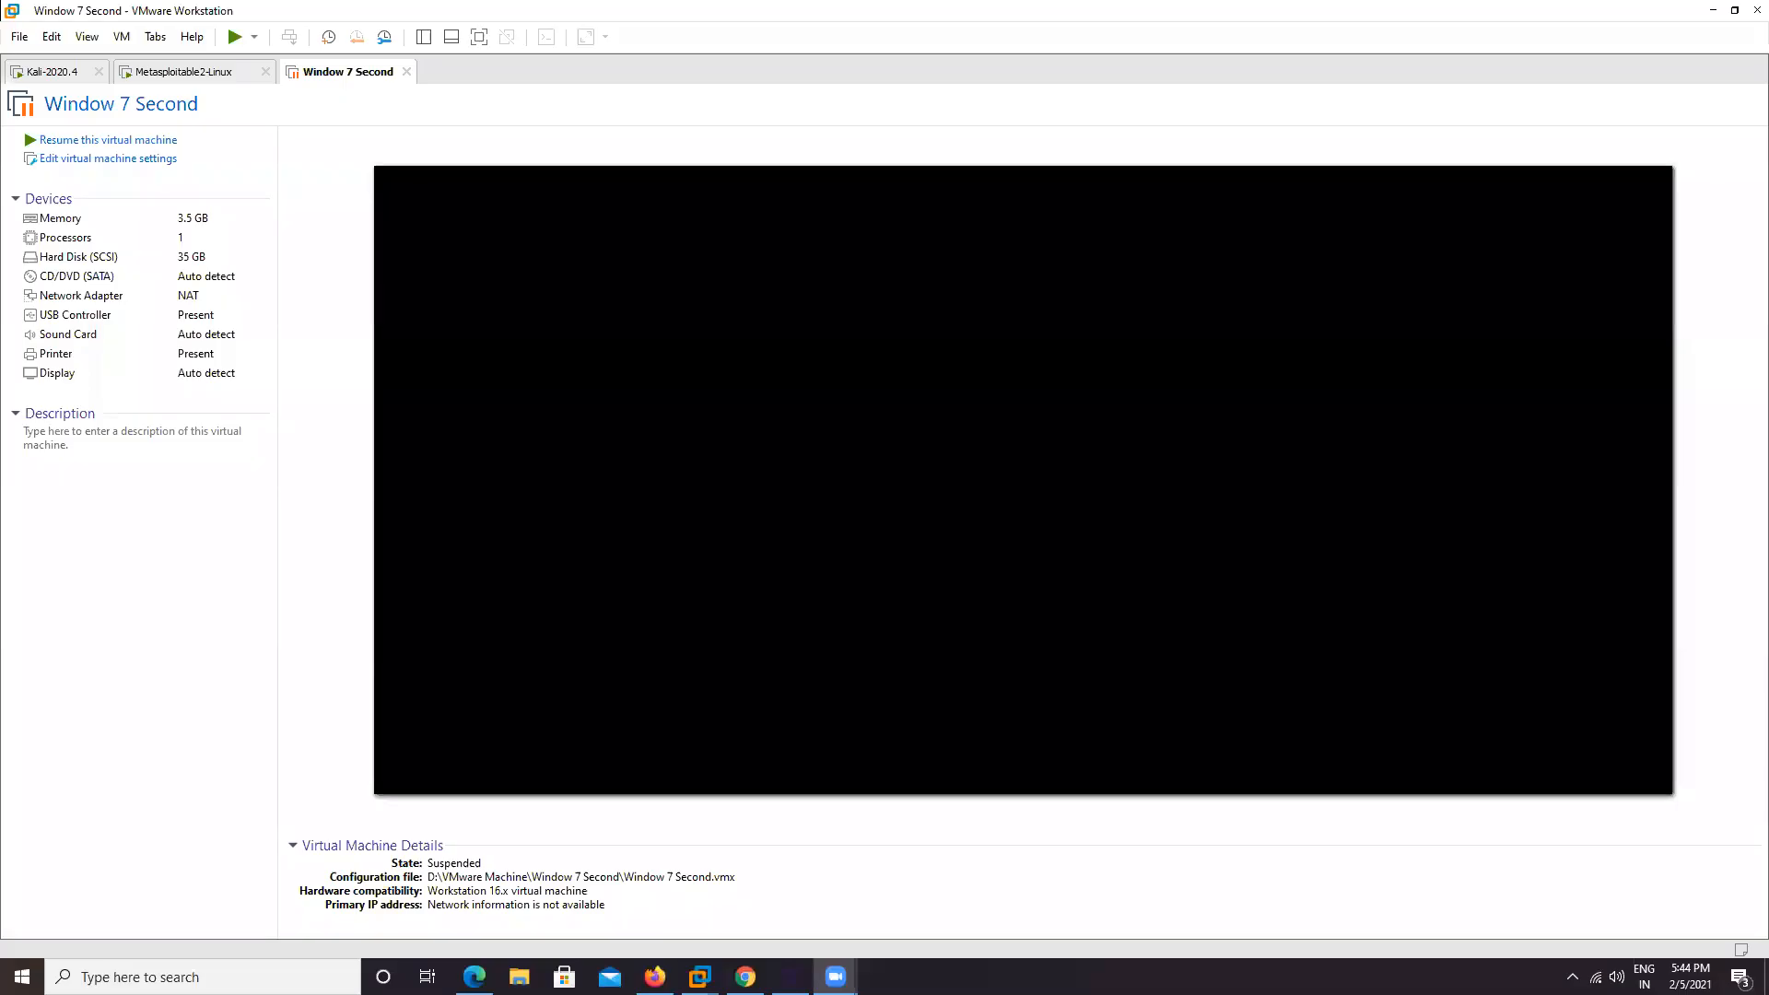
# Resume the Window 7 Second VM and unlock its lock screen with the account password
pyautogui.click(99, 140)
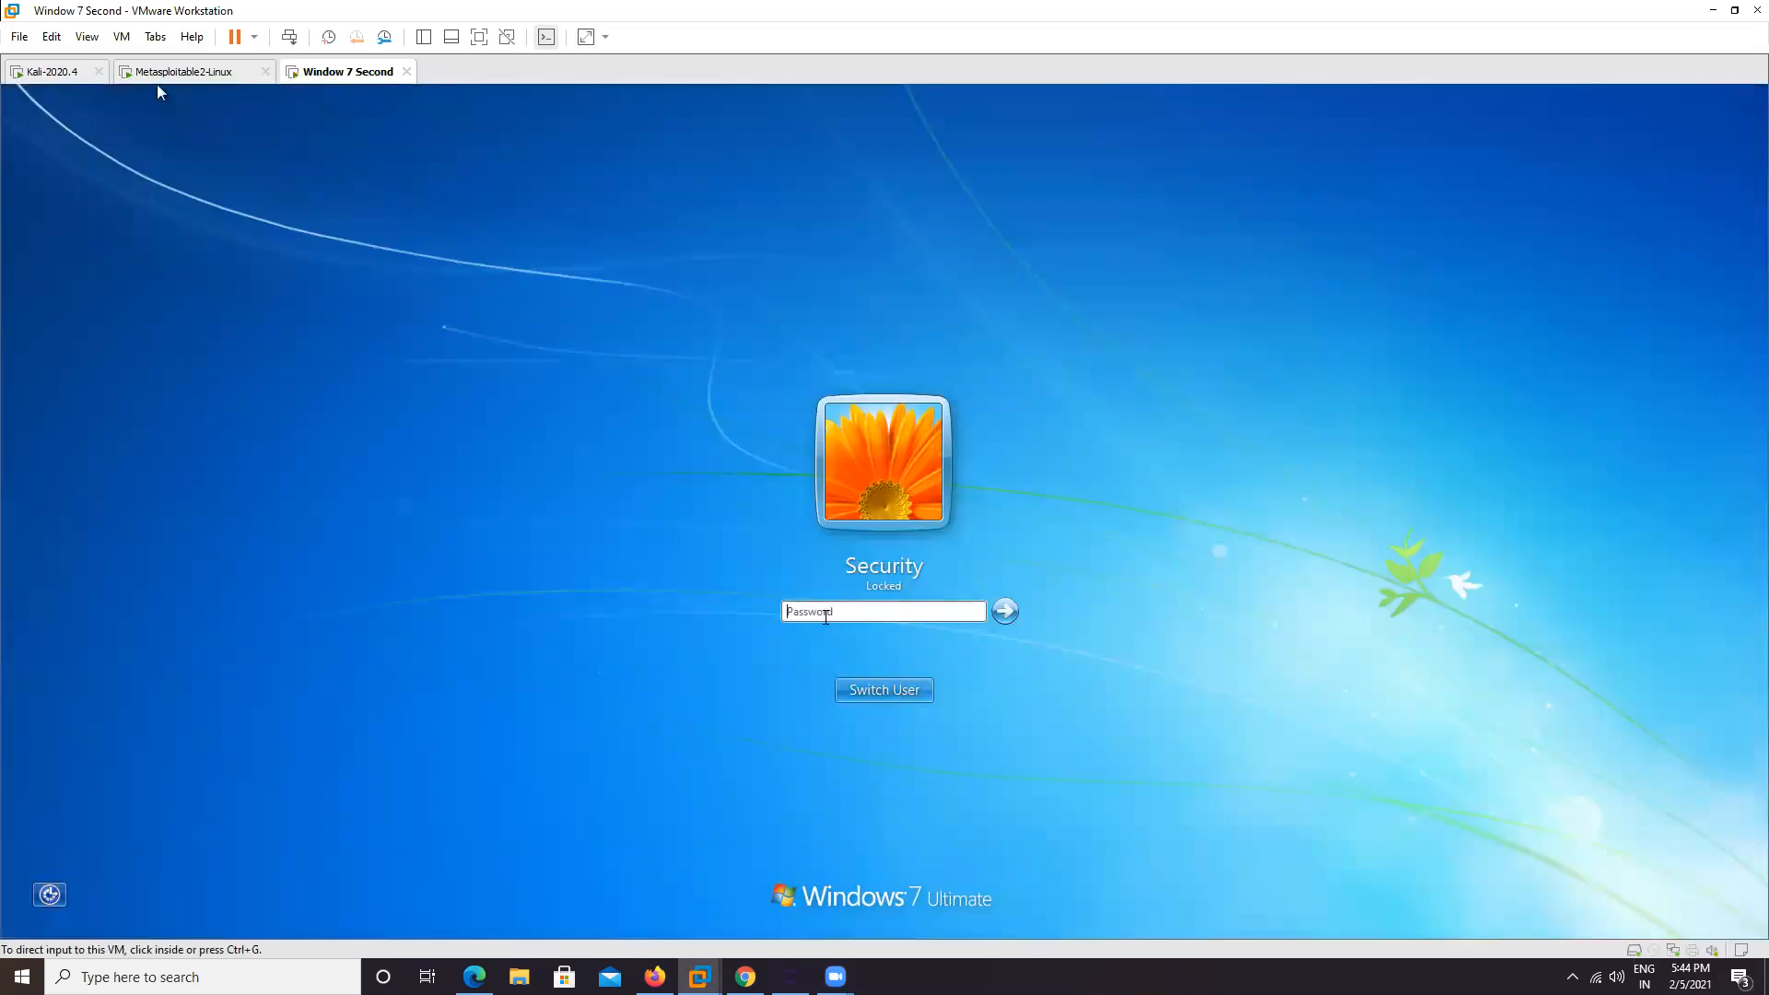
pyautogui.click(158, 88)
pyautogui.write('123456')
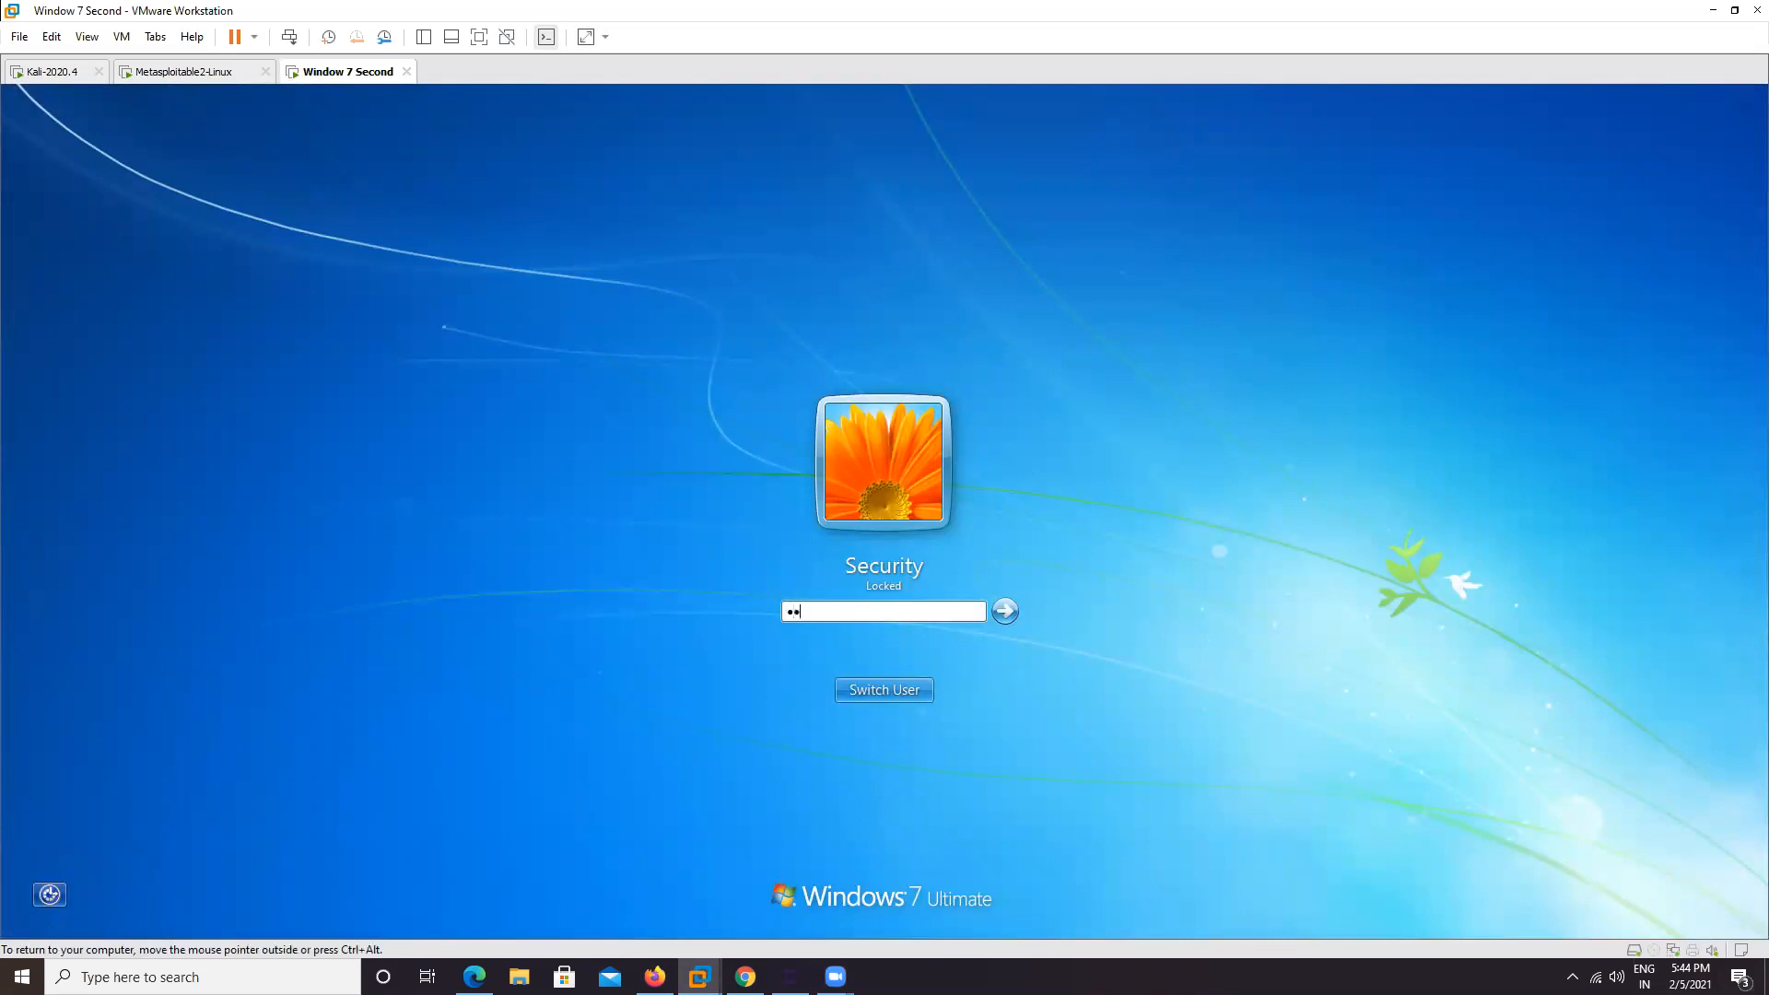
pyautogui.press('Return')
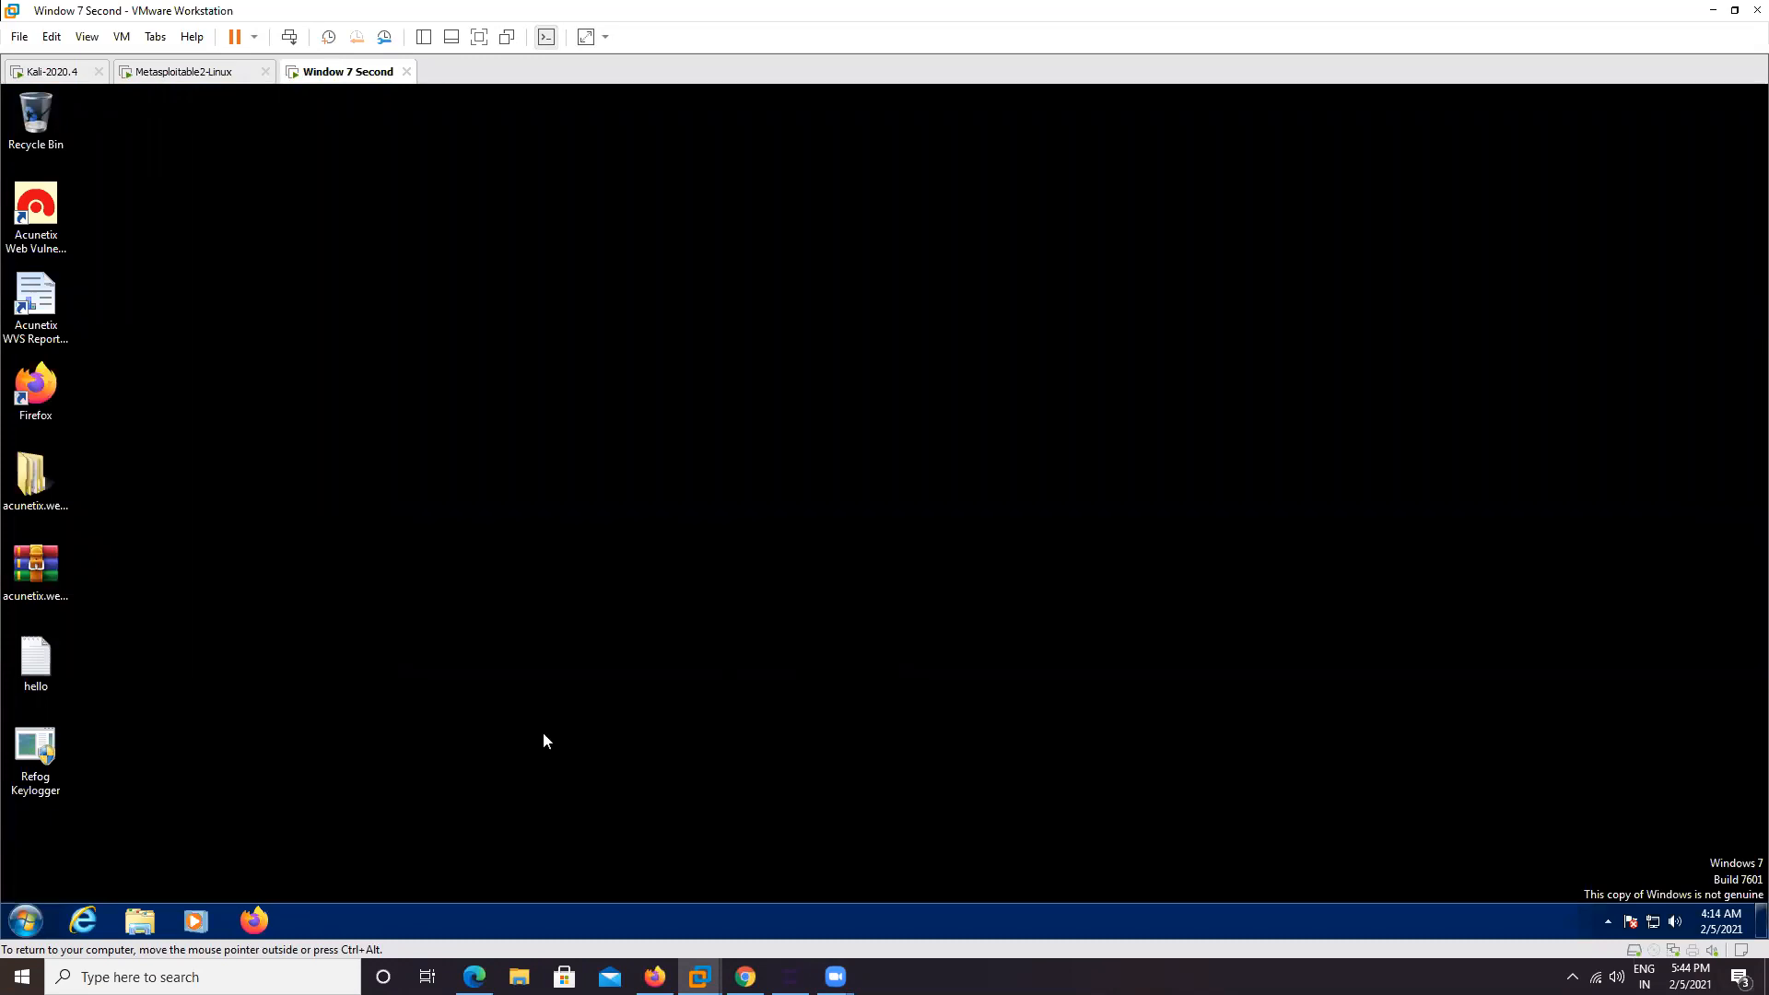
# In the VM's Windows Explorer, browse Local Disk (C:) into Windows and then System32
pyautogui.click(147, 926)
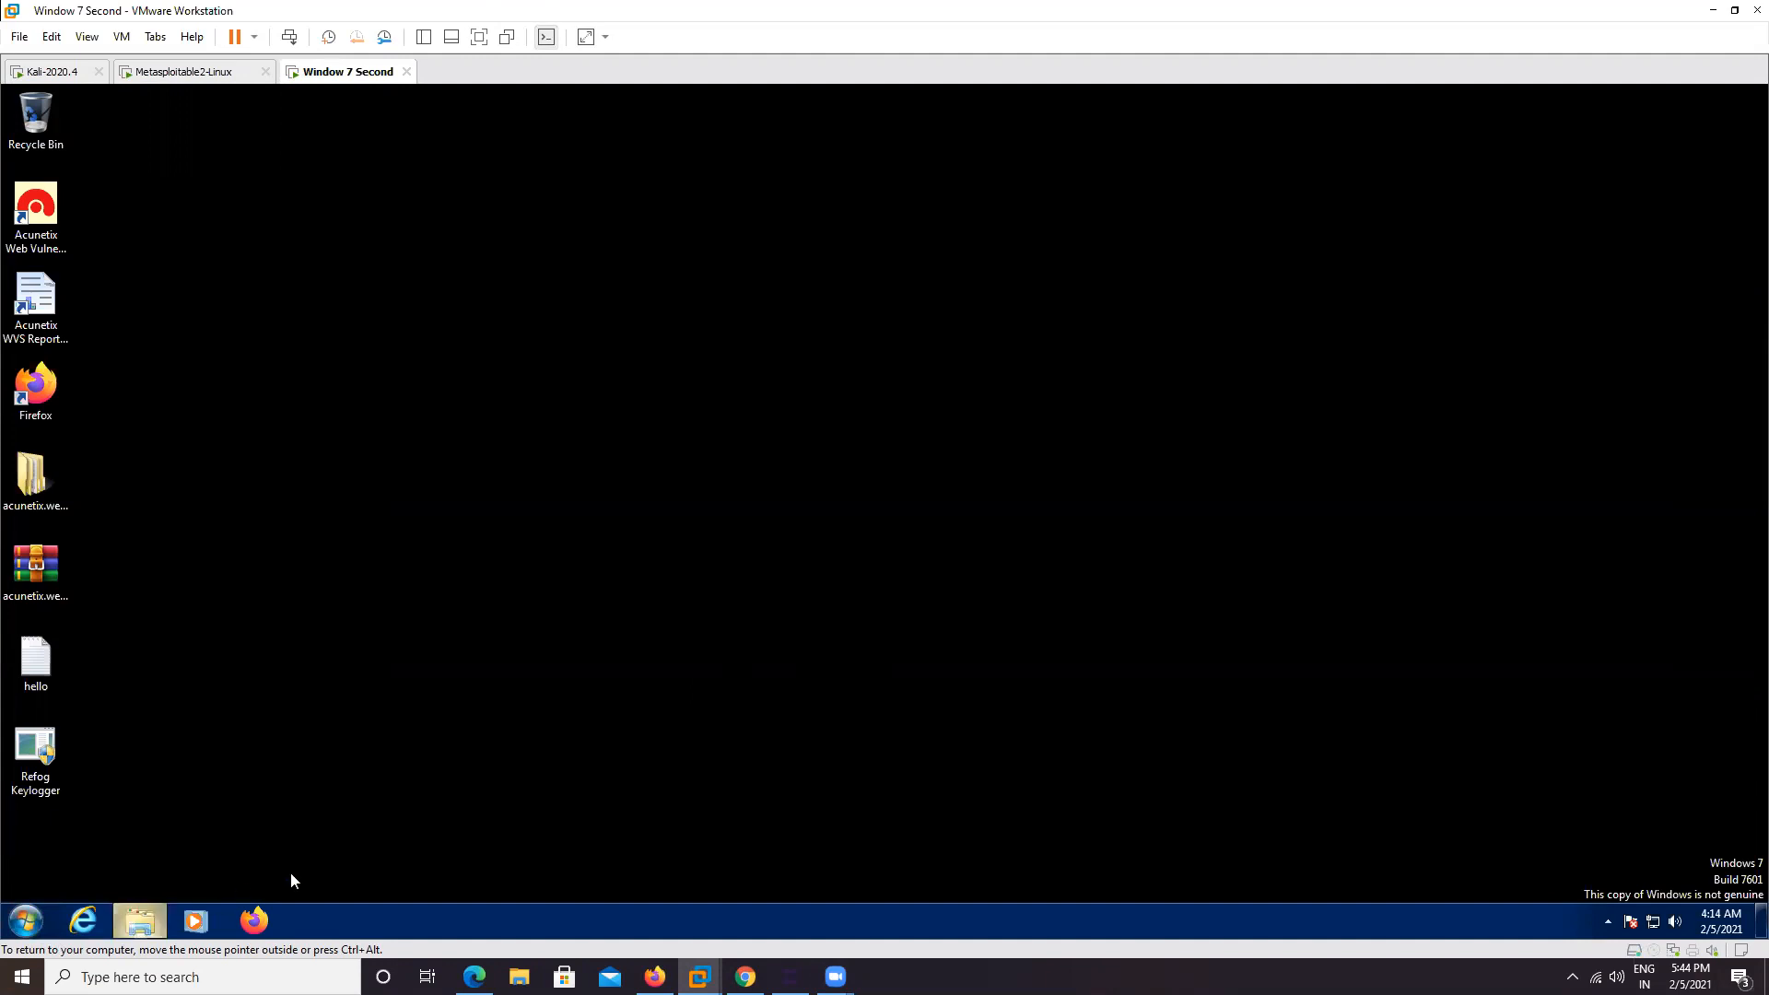
pyautogui.click(227, 546)
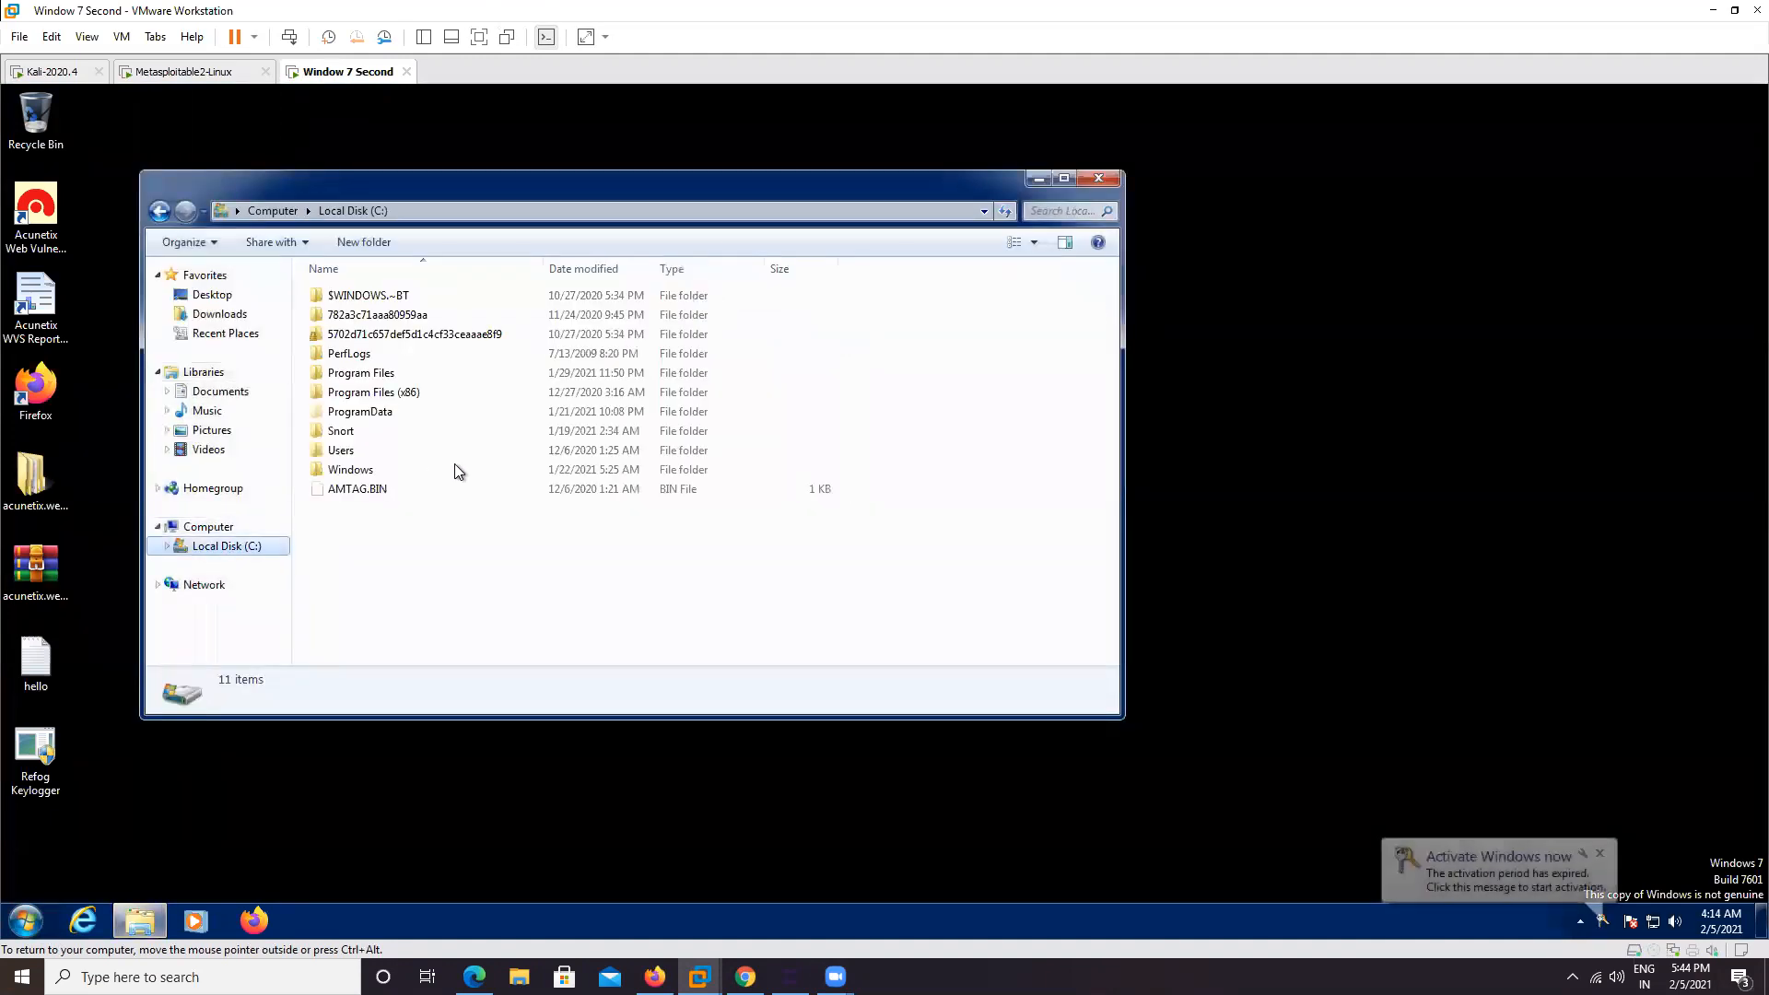
pyautogui.doubleClick(373, 470)
pyautogui.click(365, 567)
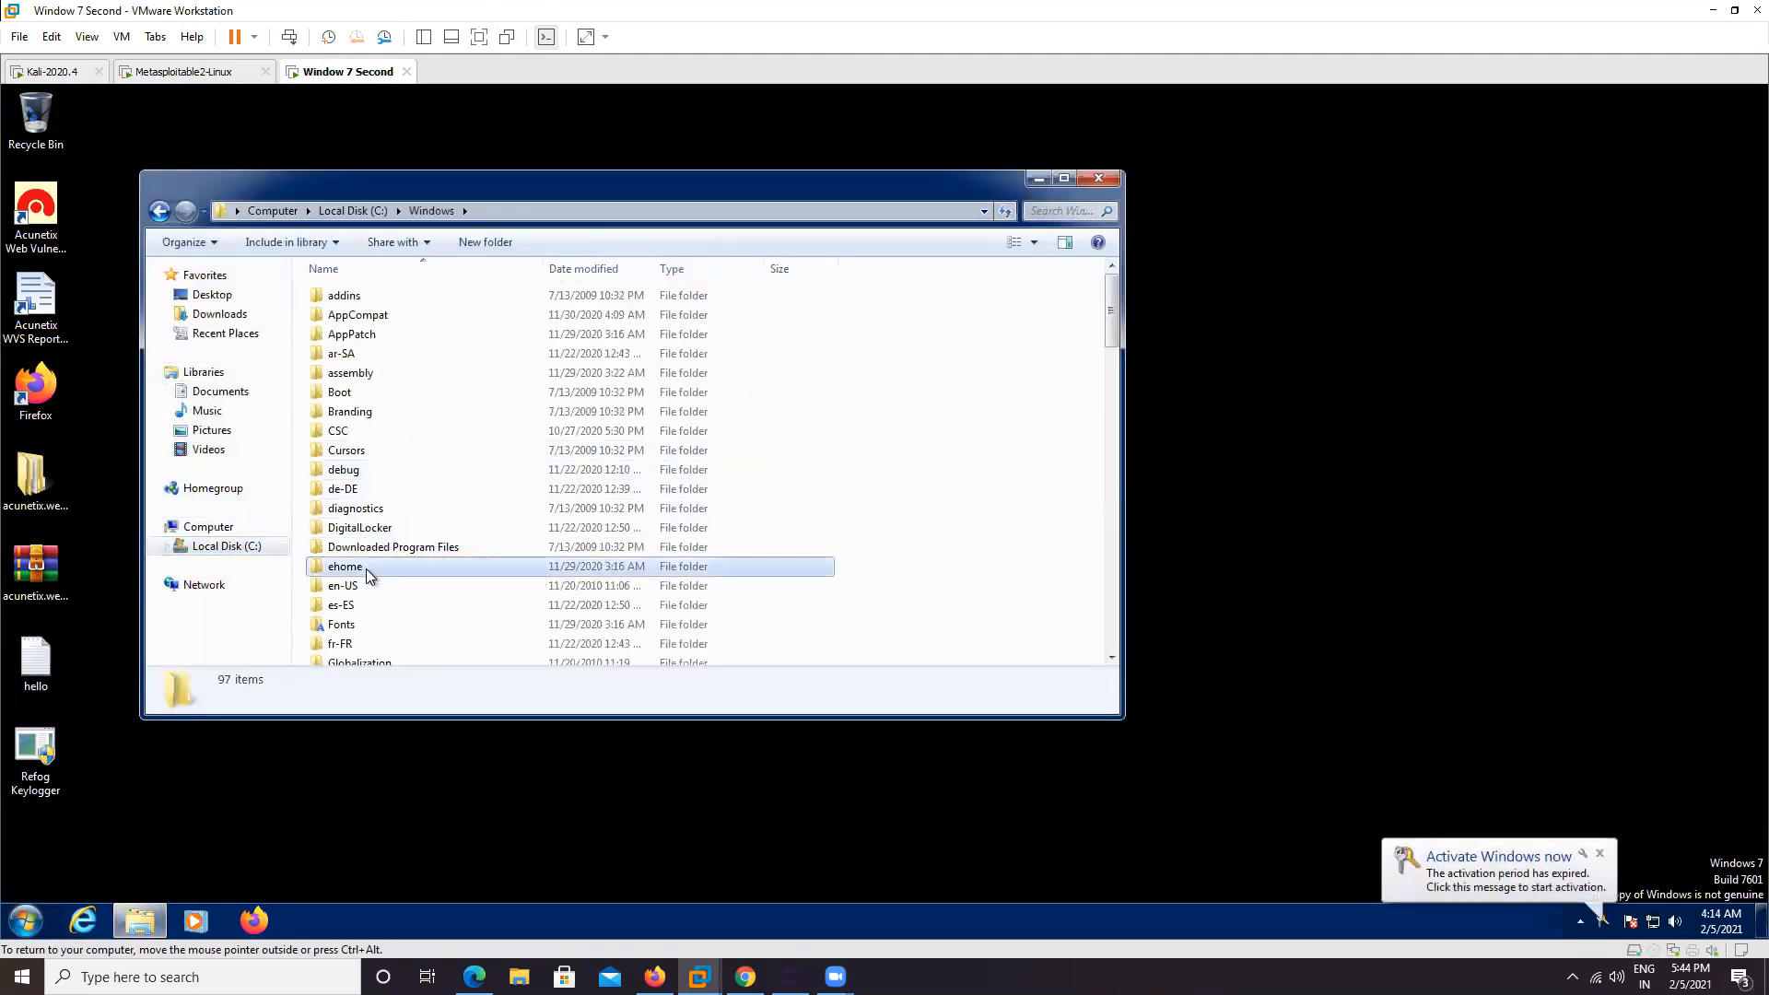
pyautogui.press('s')
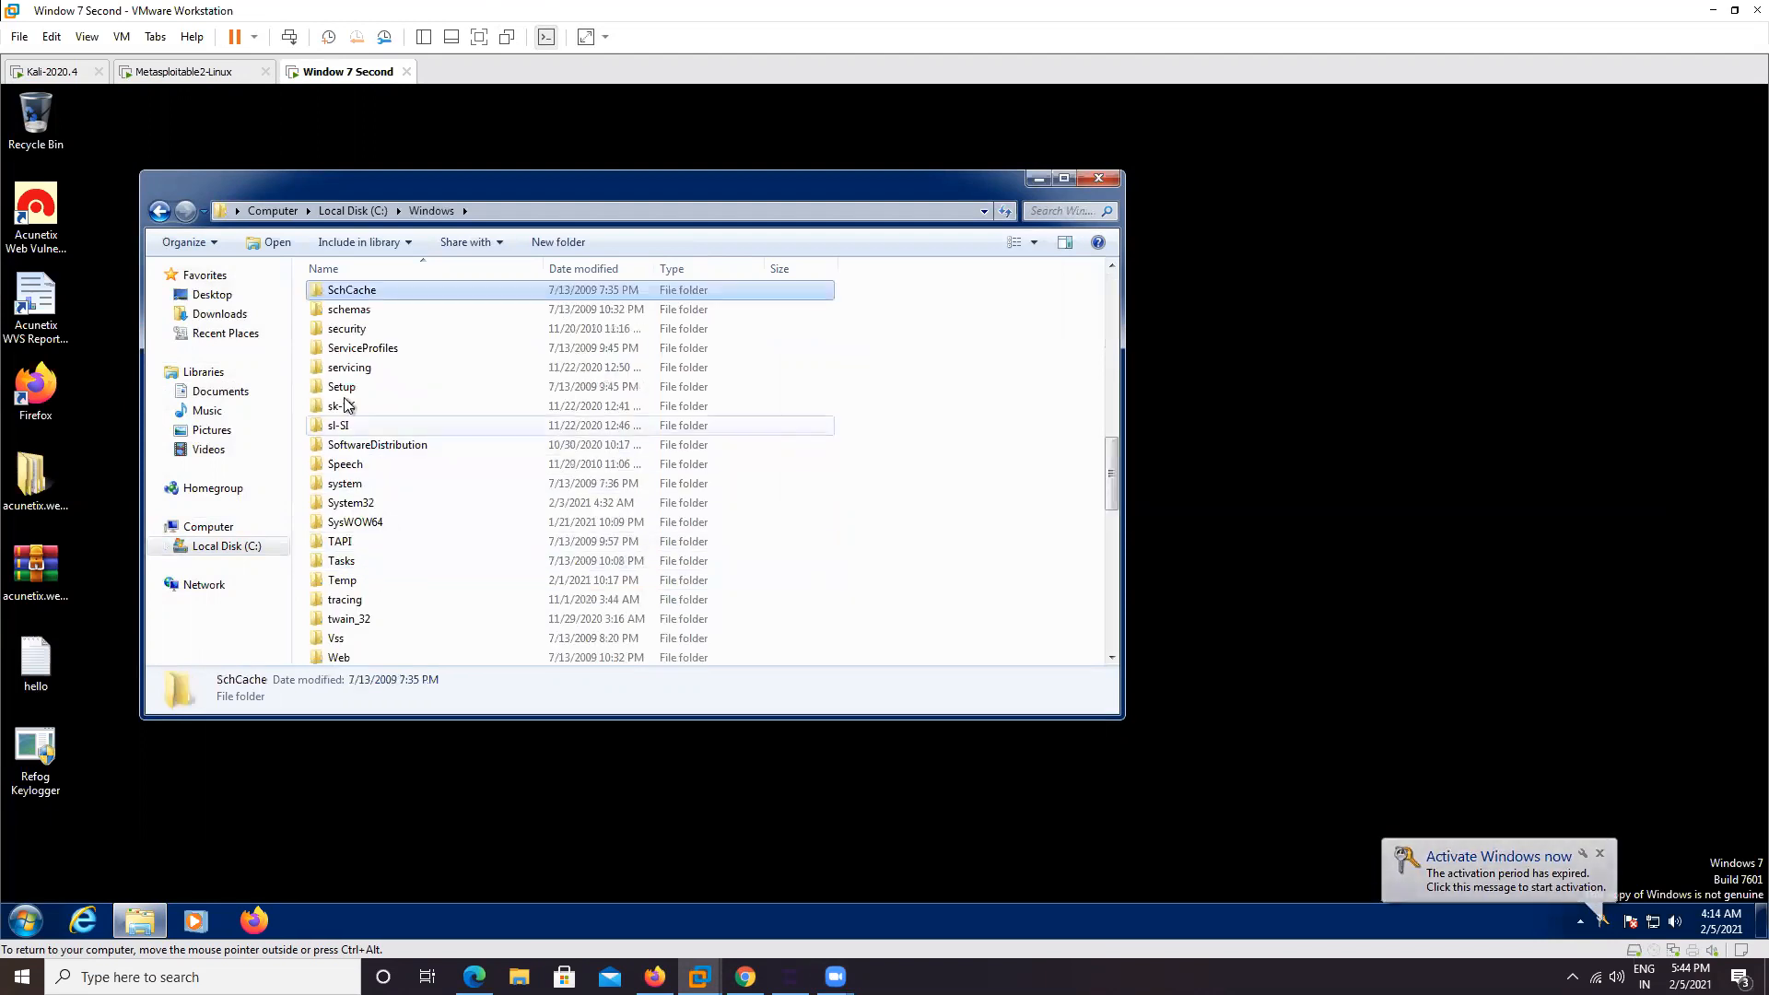
pyautogui.doubleClick(371, 500)
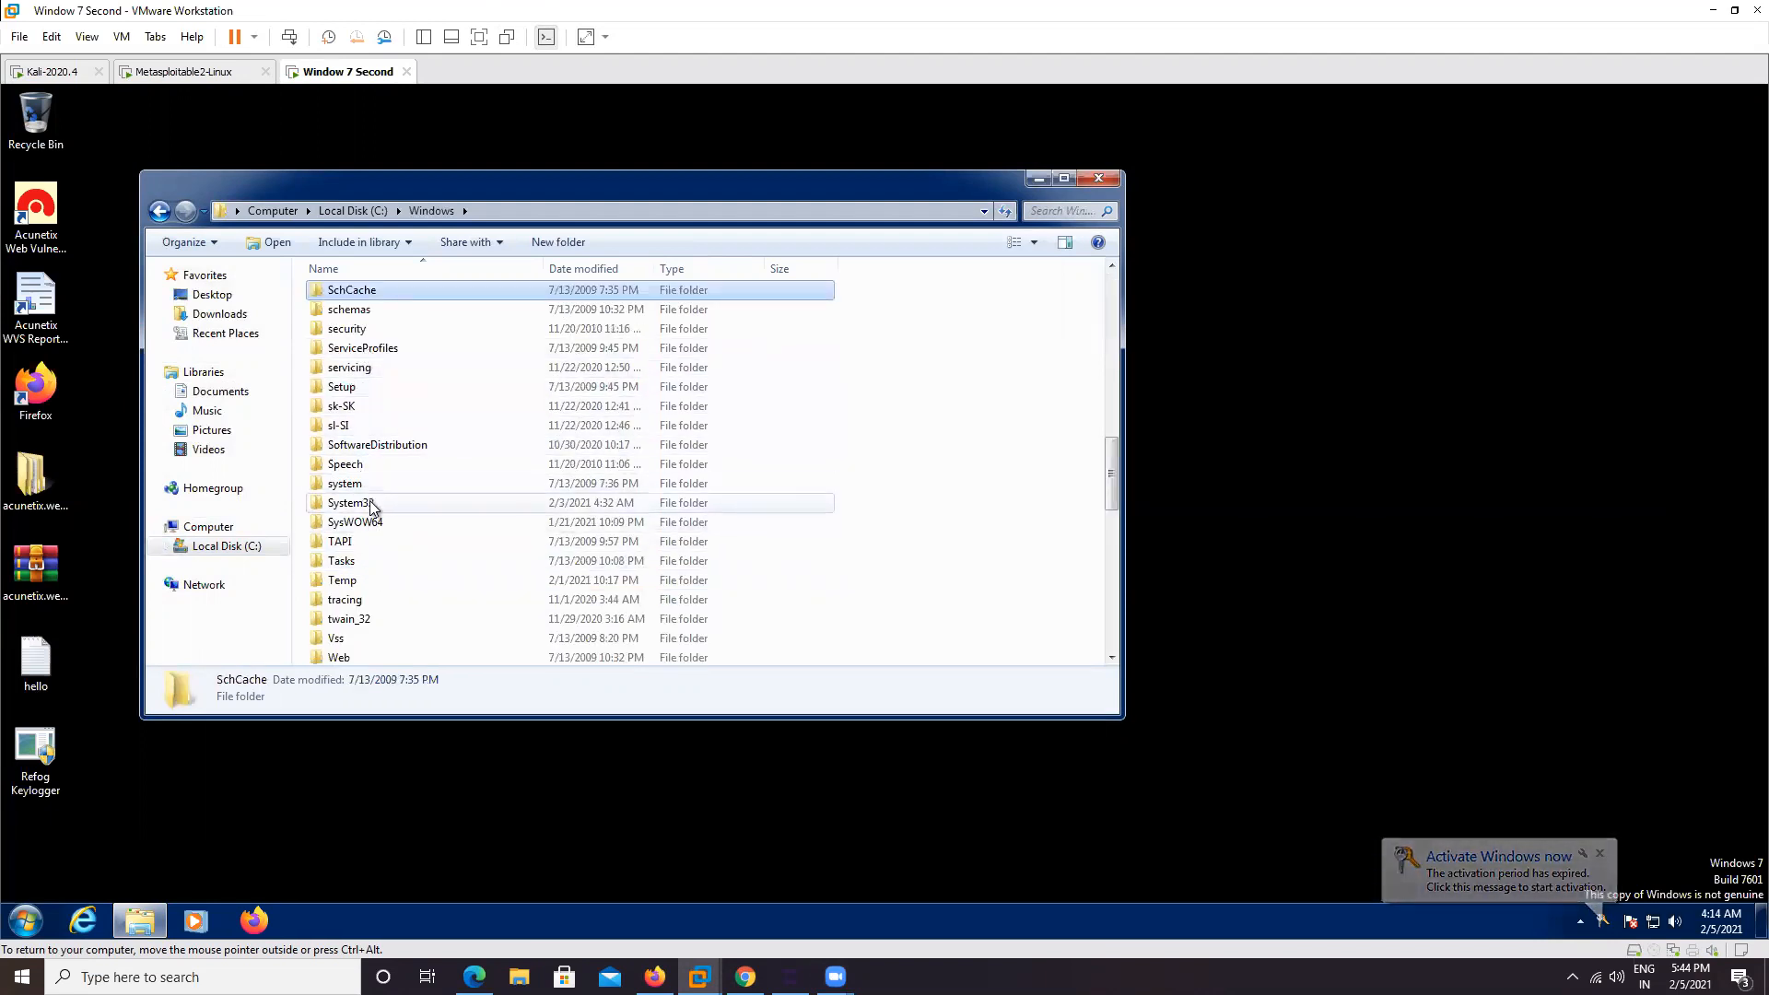
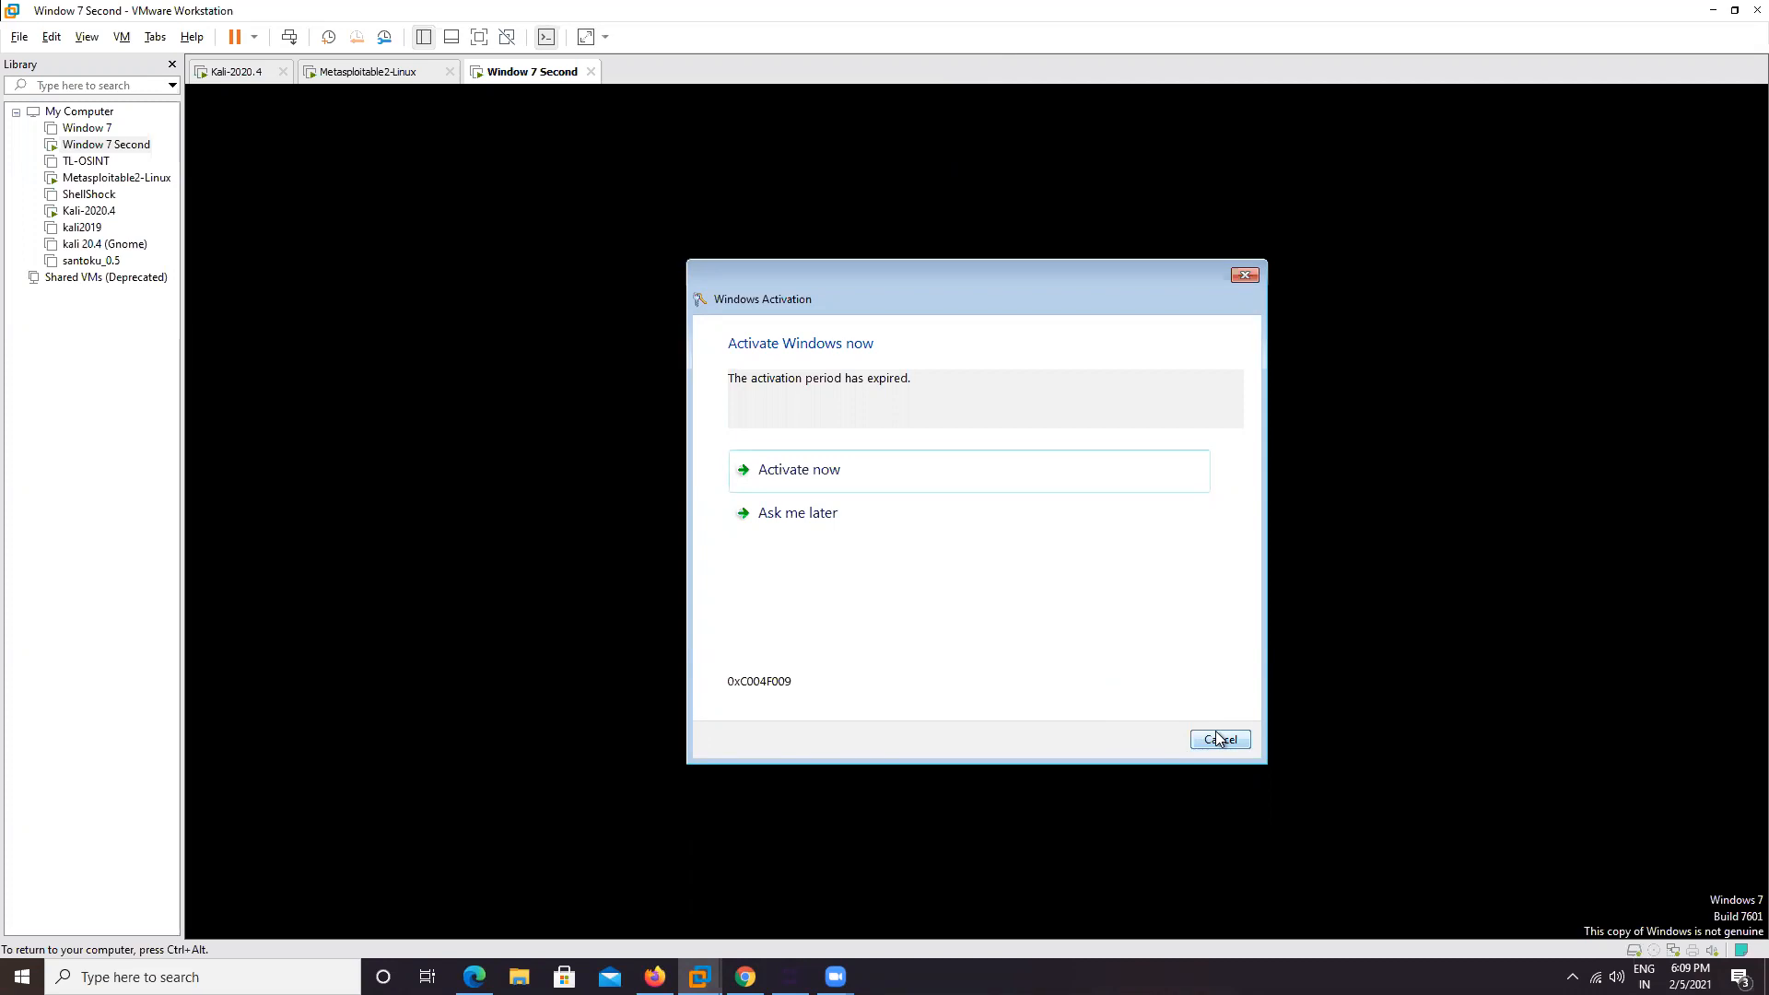
# Cancel the Windows Activation prompt and decline the pending UAC permission request
pyautogui.click(1215, 744)
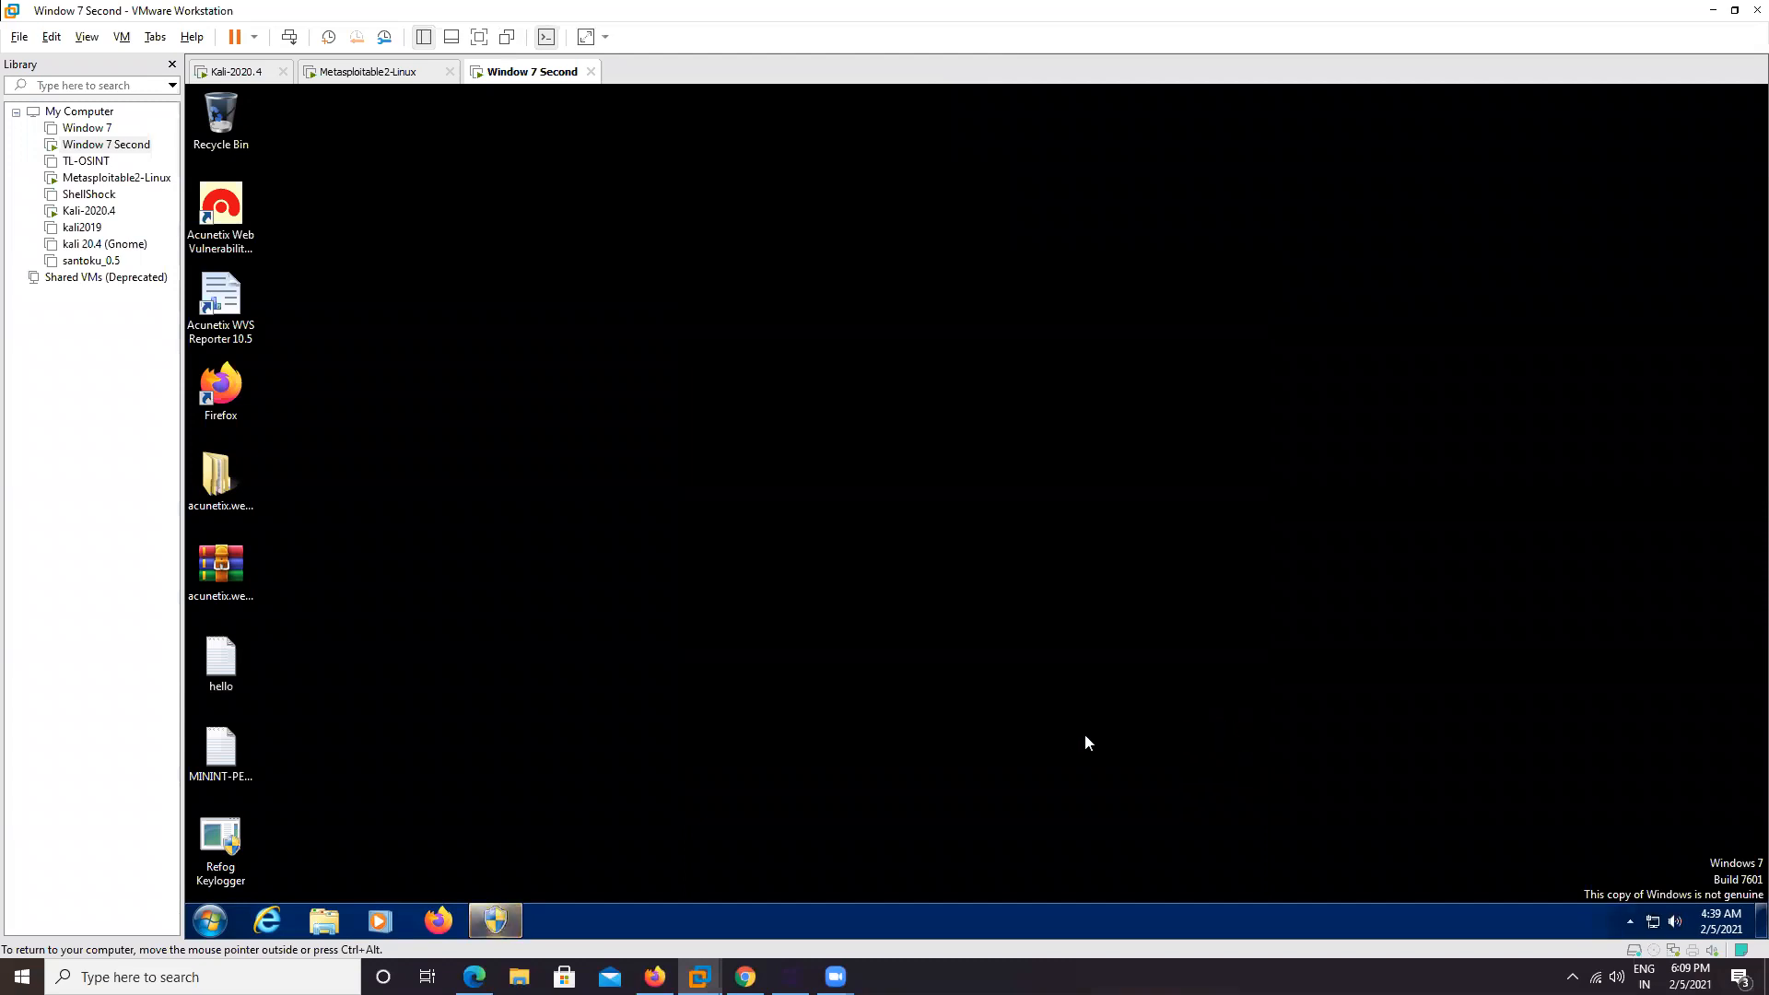
pyautogui.click(516, 917)
pyautogui.click(1133, 538)
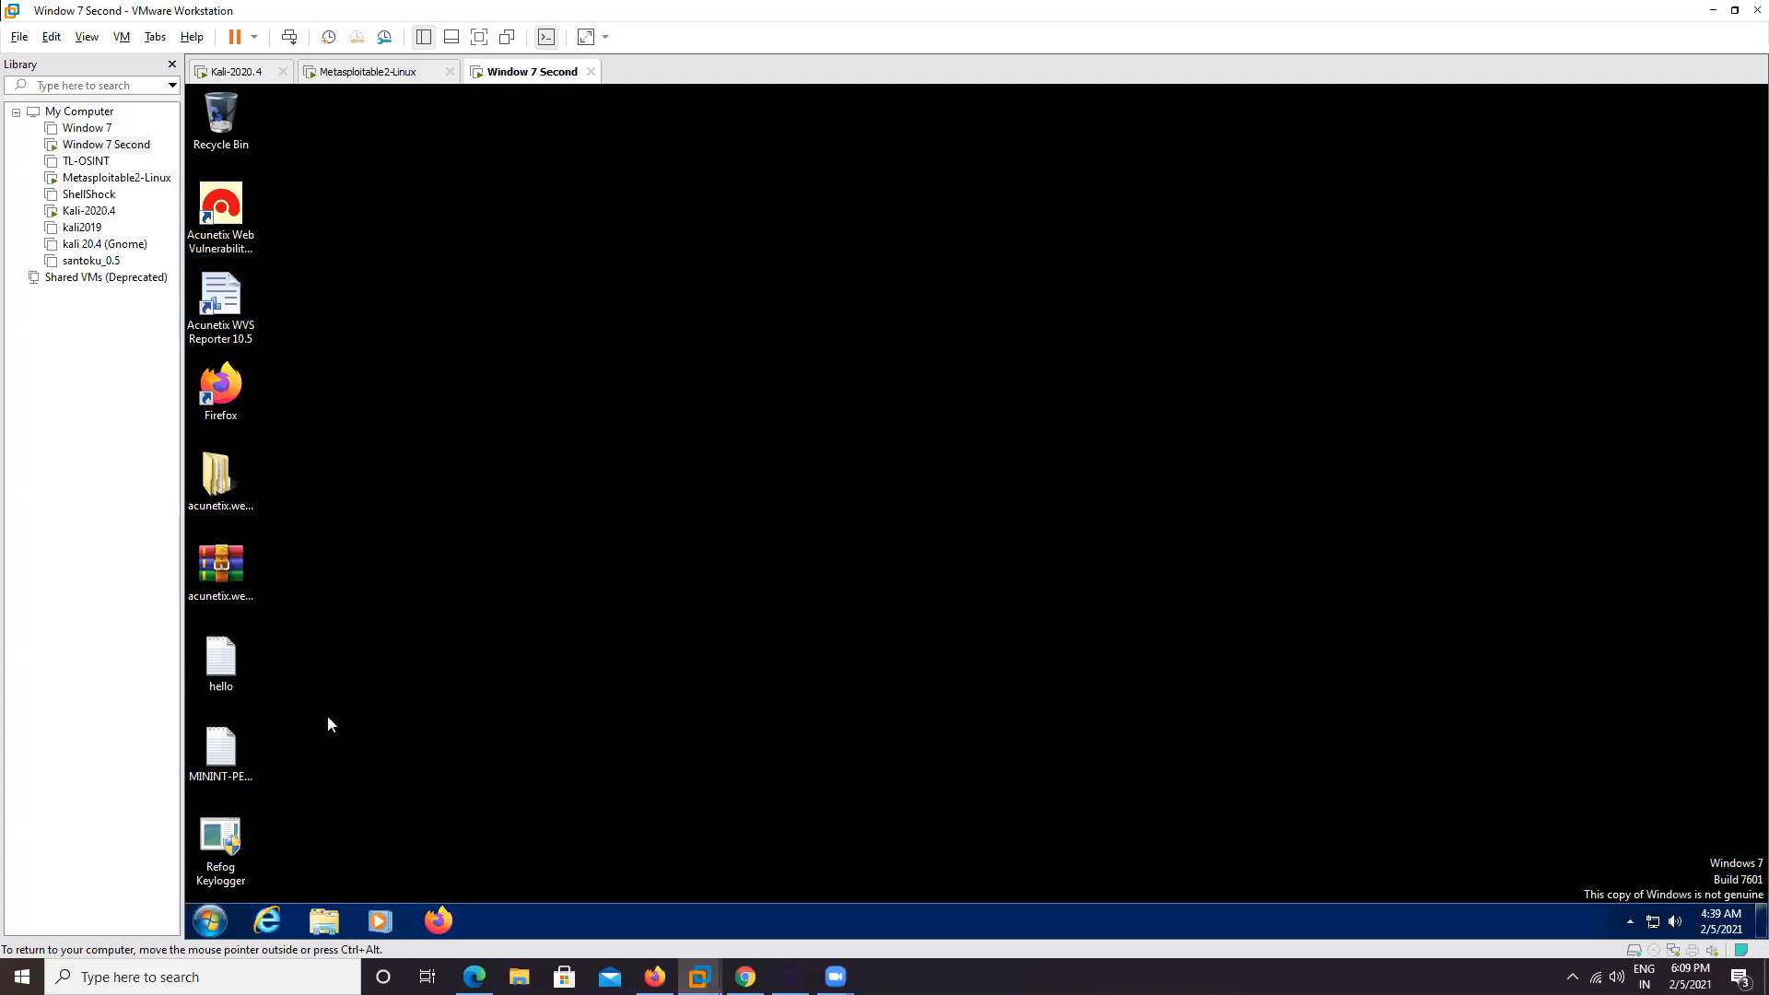
# Open the MININT-PEBT00 report maximized in Notepad and scroll down to its running services
pyautogui.moveTo(234, 759); pyautogui.dragTo(521, 580)
pyautogui.doubleClick(517, 579)
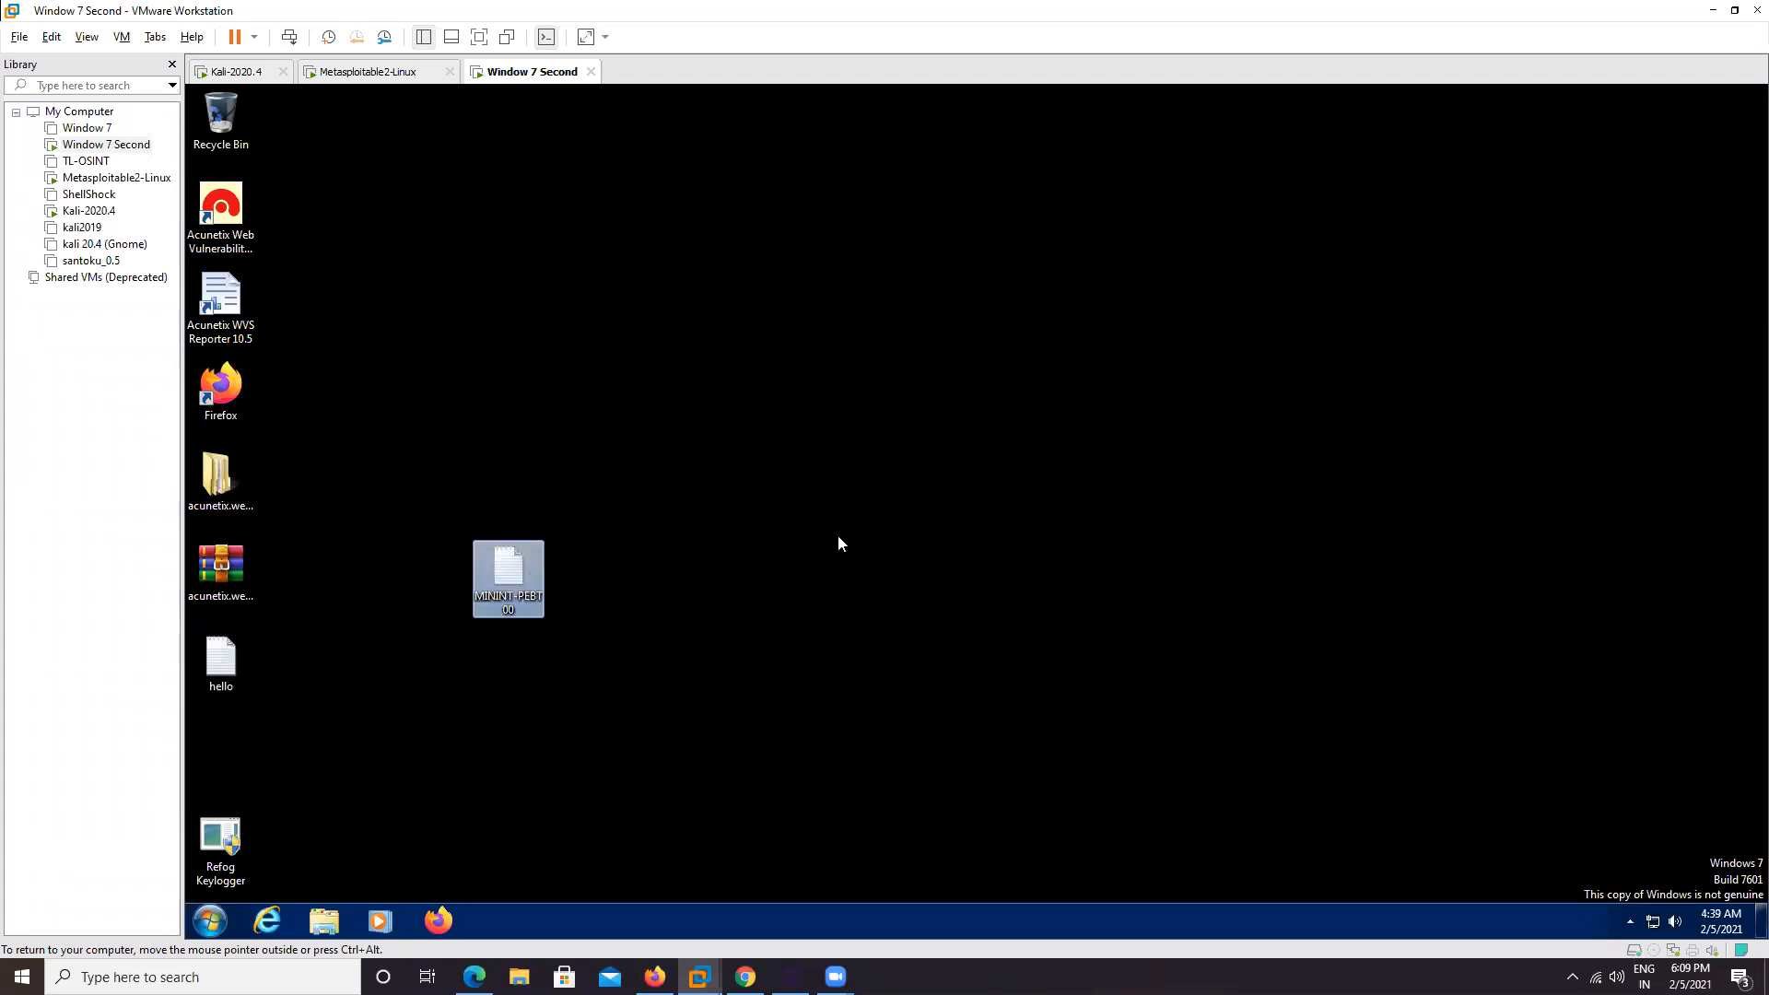
pyautogui.click(1155, 117)
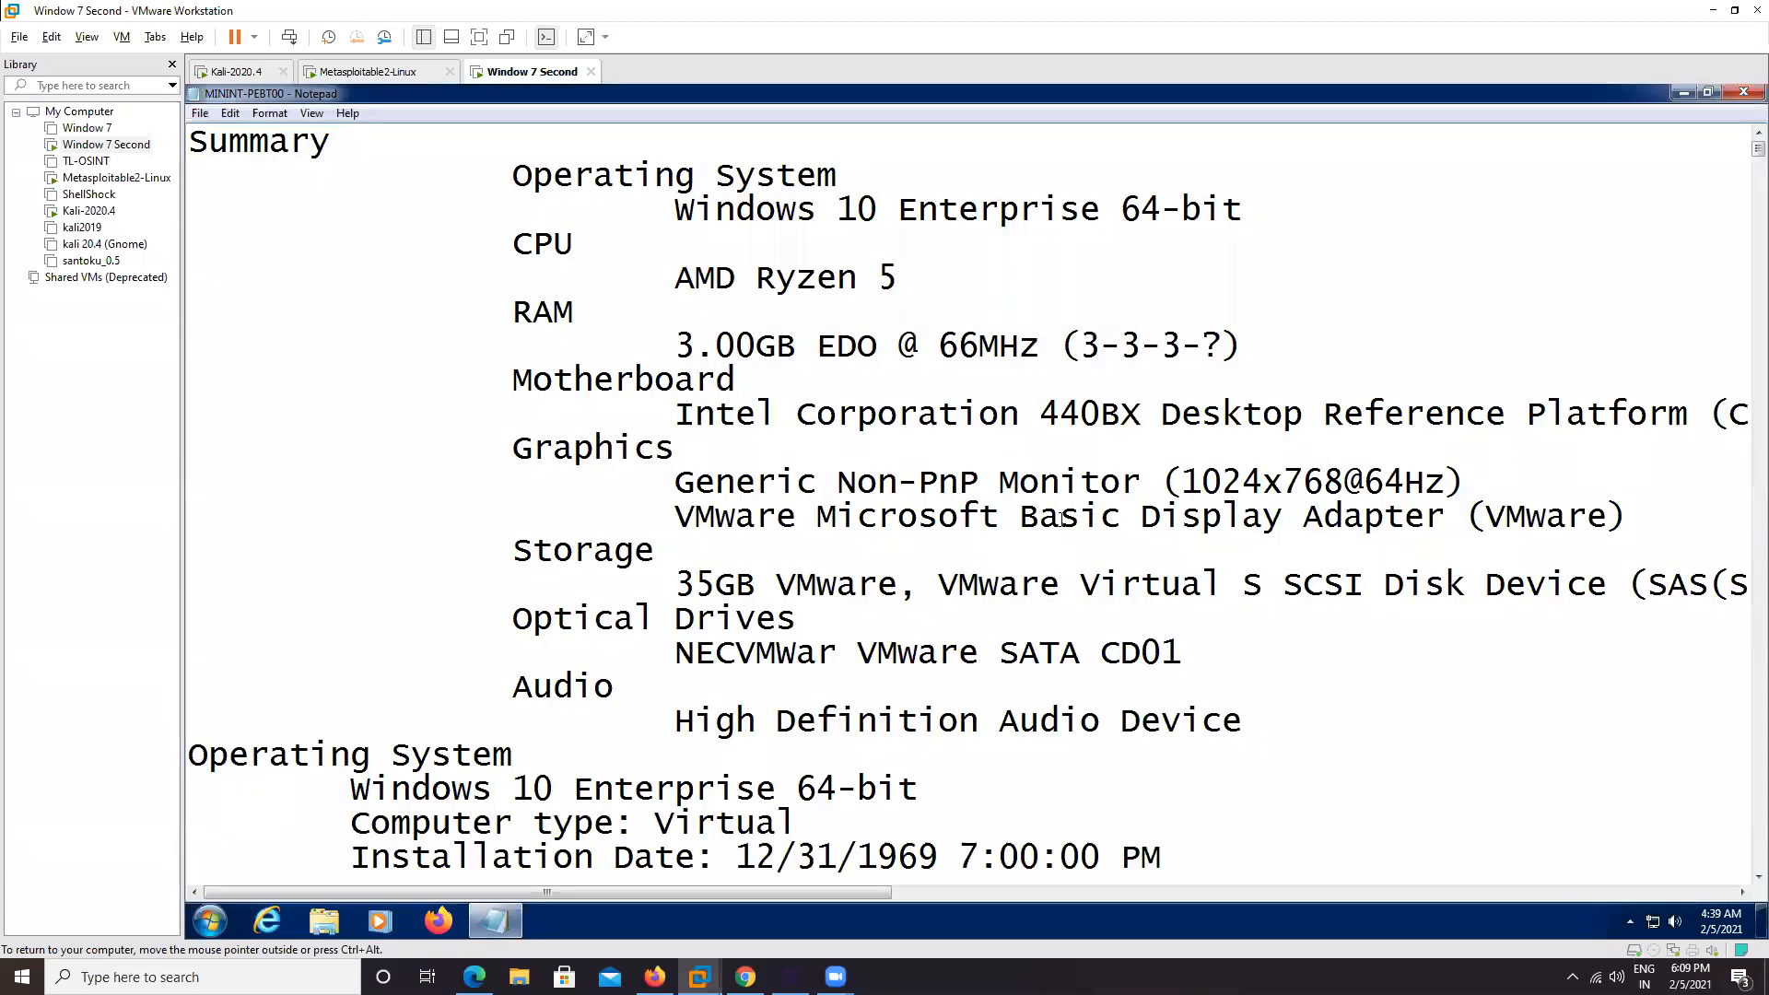
pyautogui.scroll(-10, 1074, 525)
pyautogui.scroll(-20, 1074, 526)
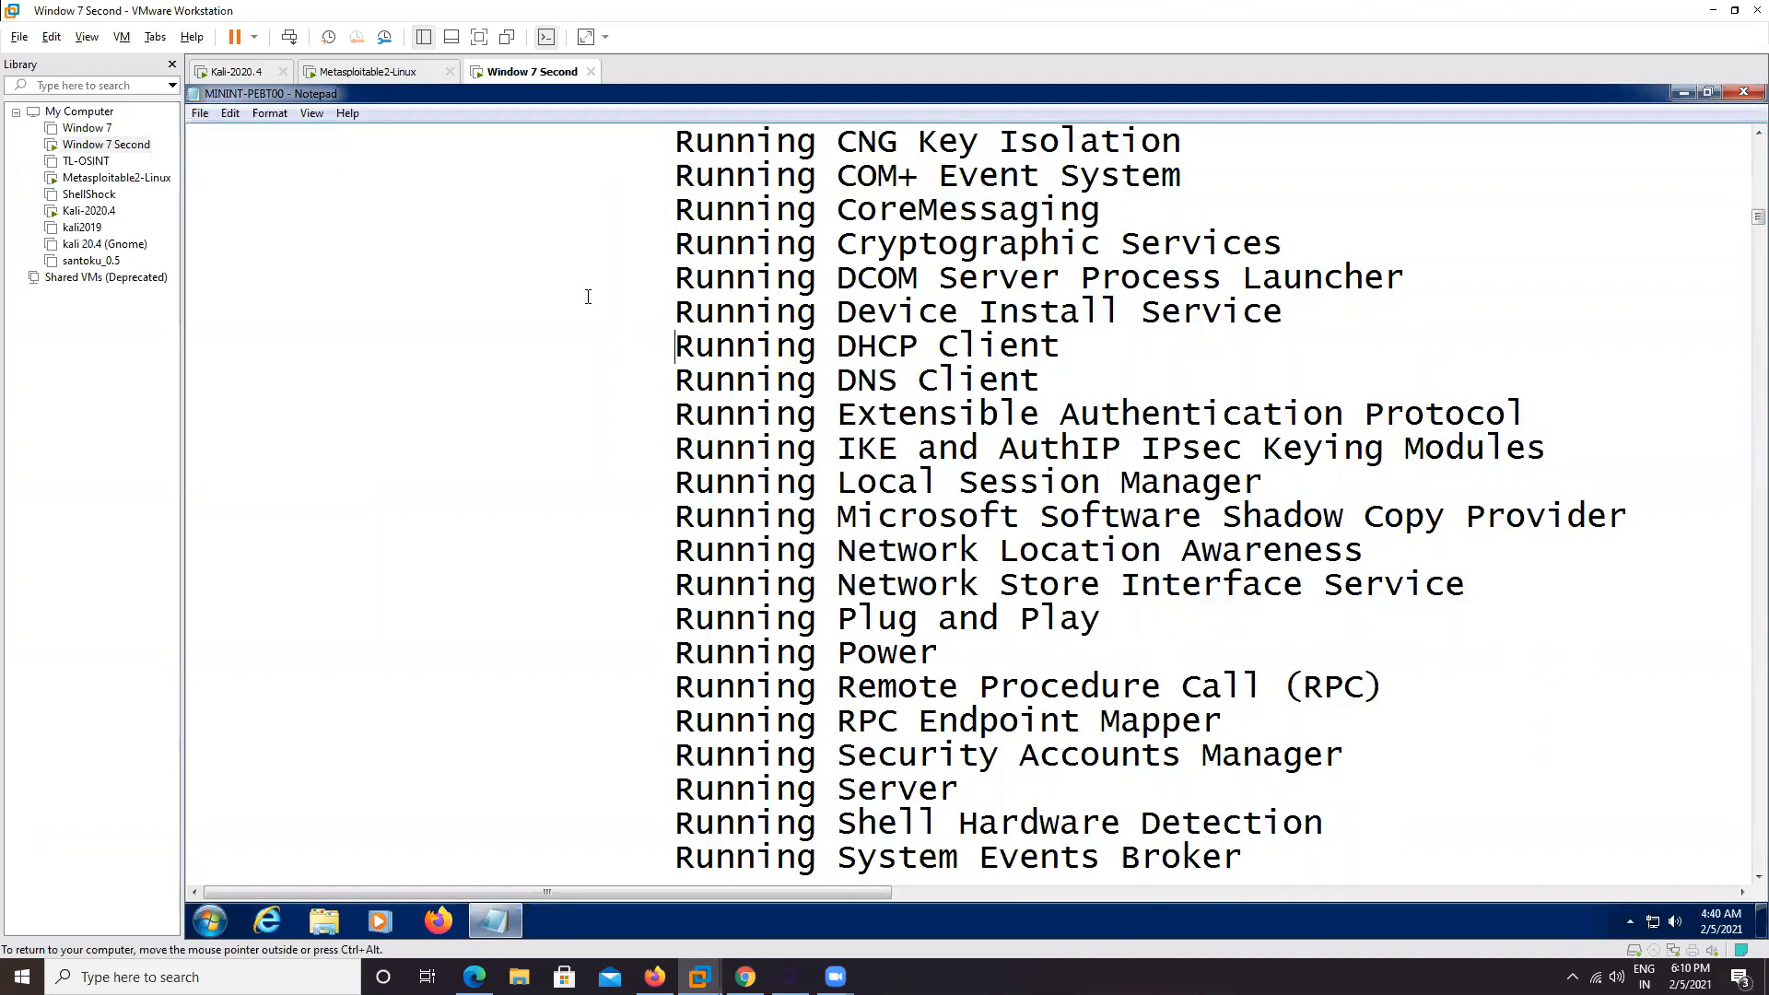
pyautogui.click(235, 121)
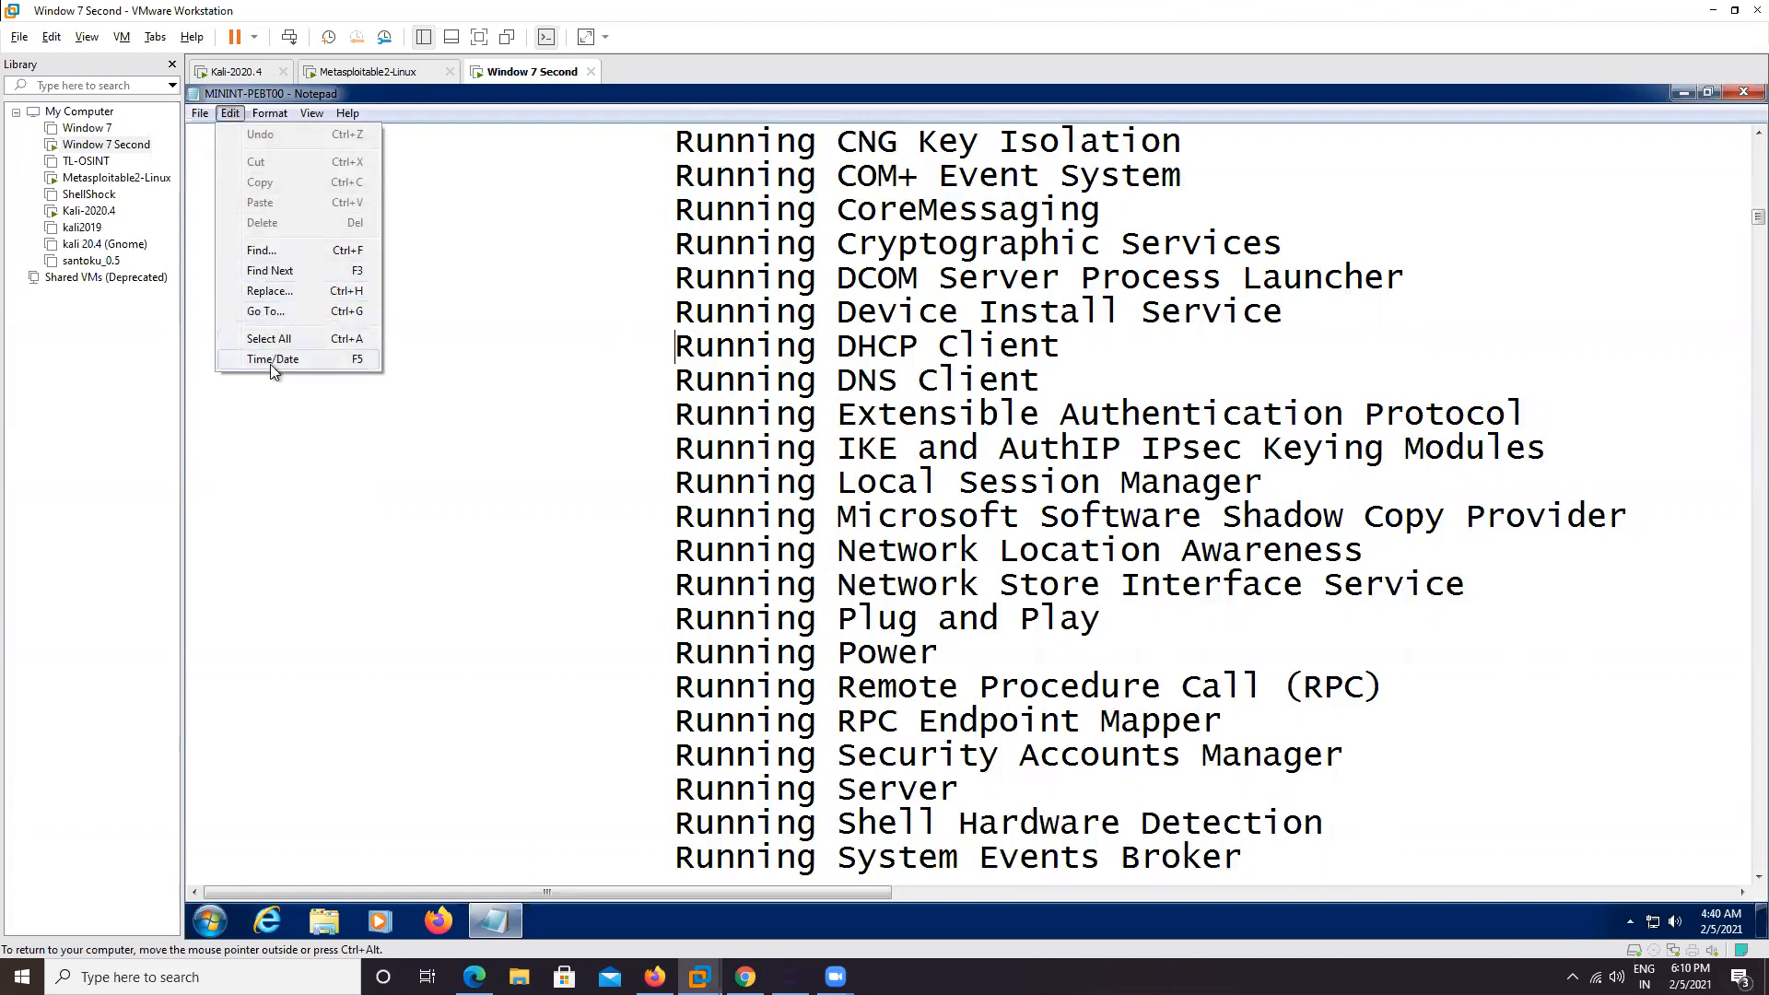
# Reduce the Notepad Lucida Console font from size 28 to 14 via Format > Font
pyautogui.moveTo(265, 115)
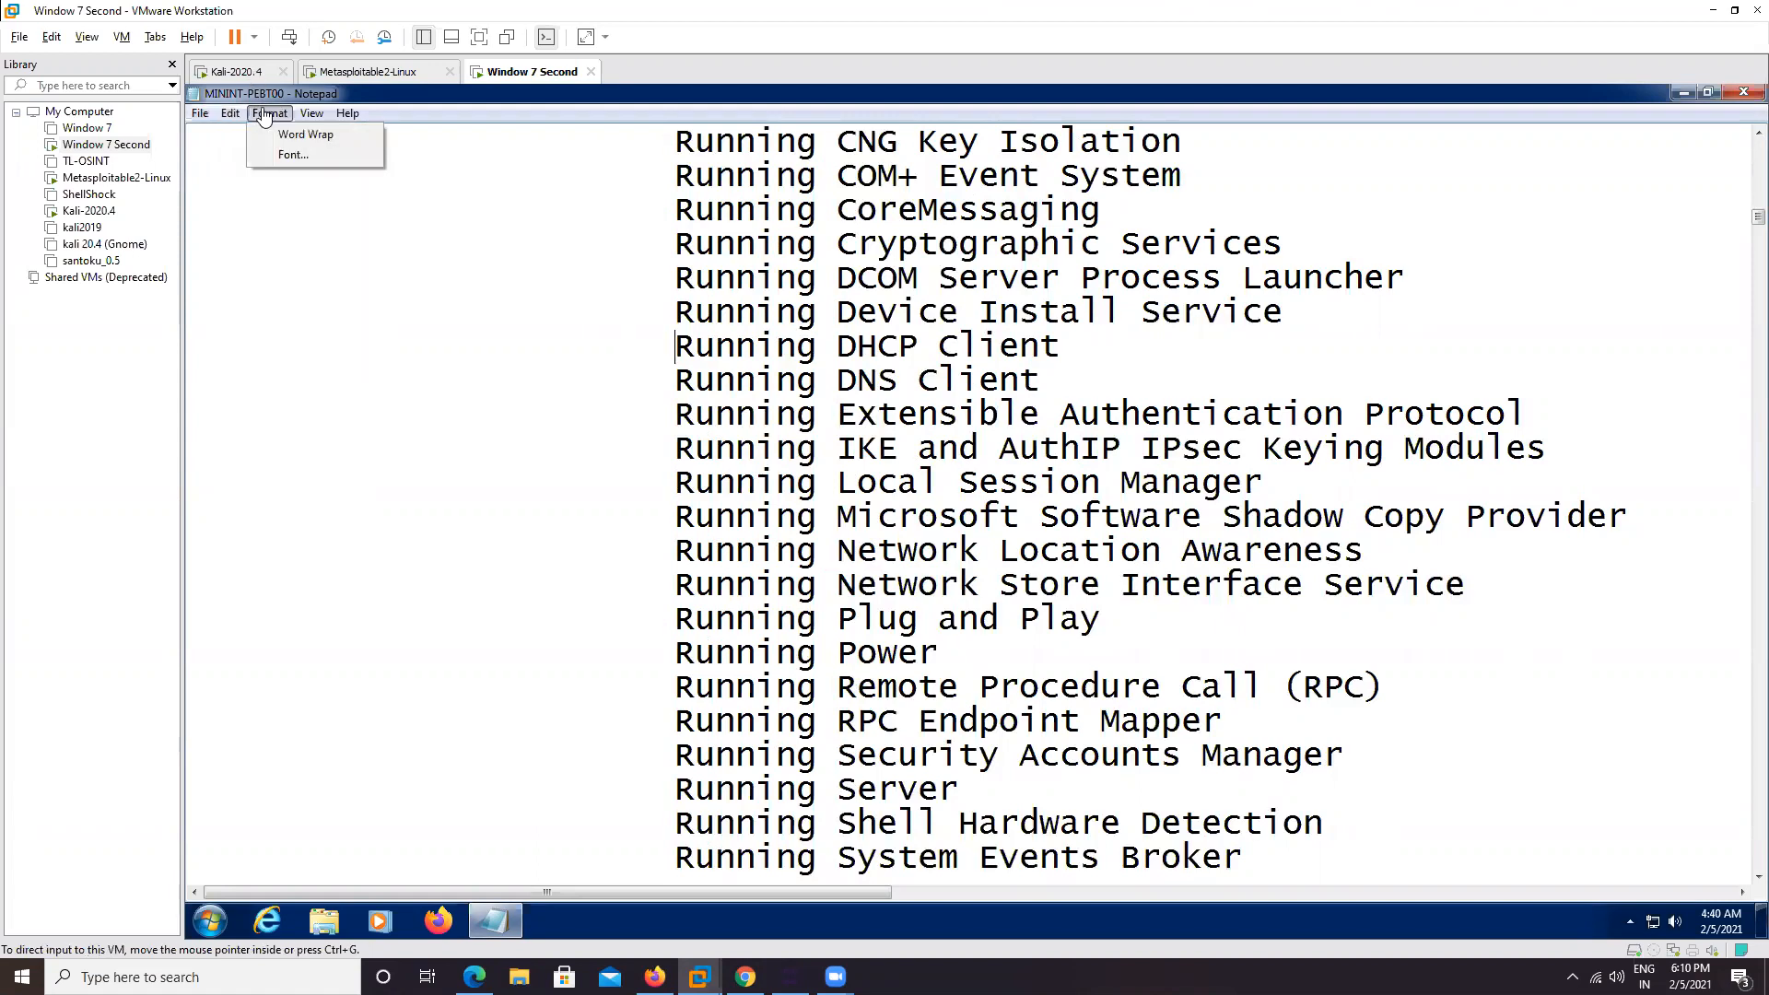
pyautogui.click(282, 155)
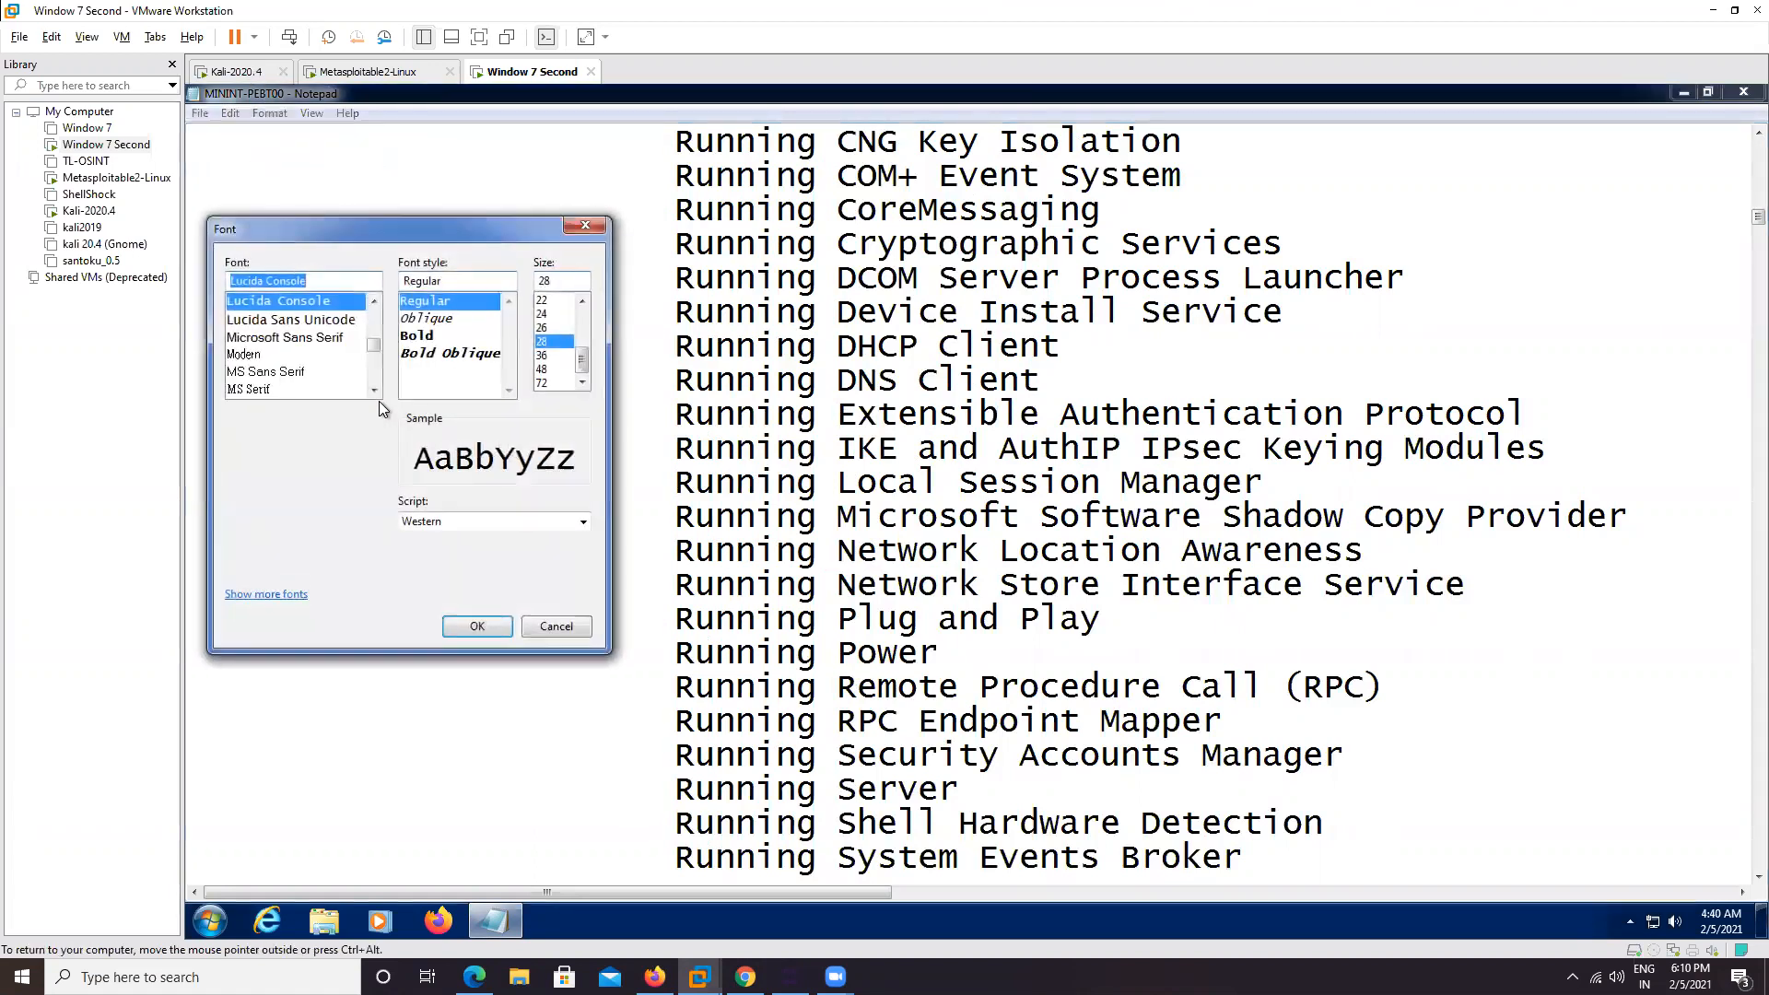
pyautogui.click(573, 356)
pyautogui.click(581, 302)
pyautogui.click(551, 320)
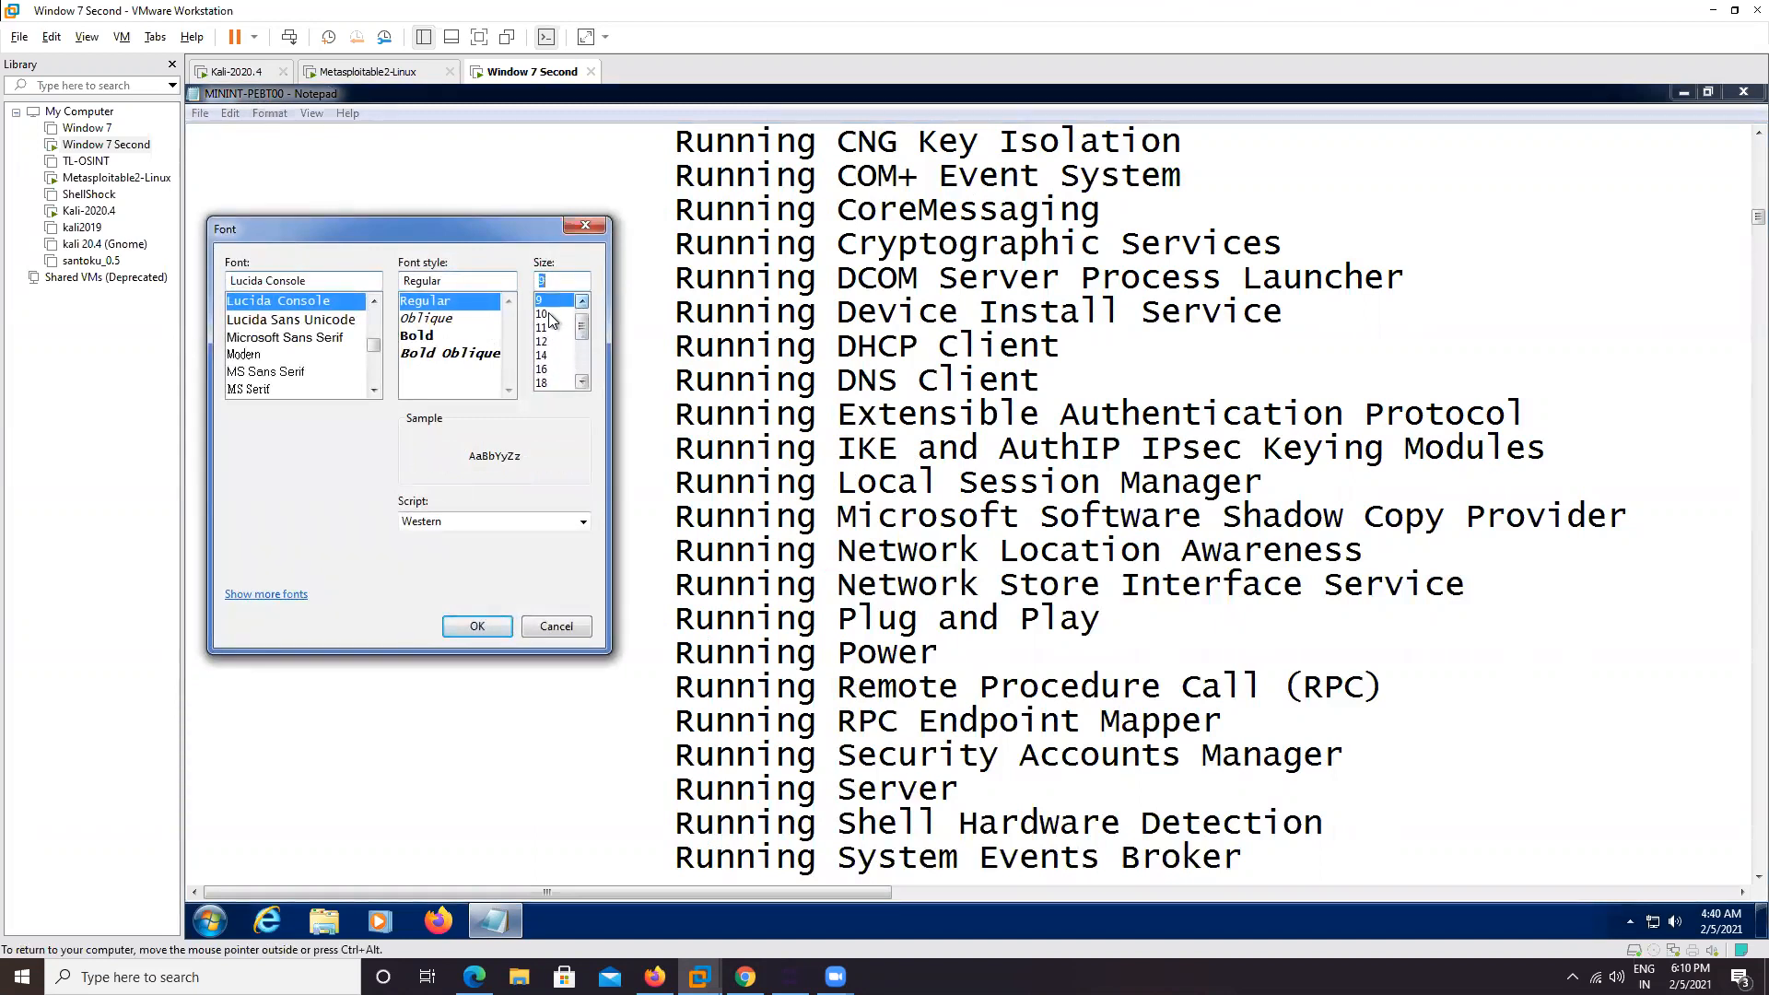
pyautogui.click(543, 355)
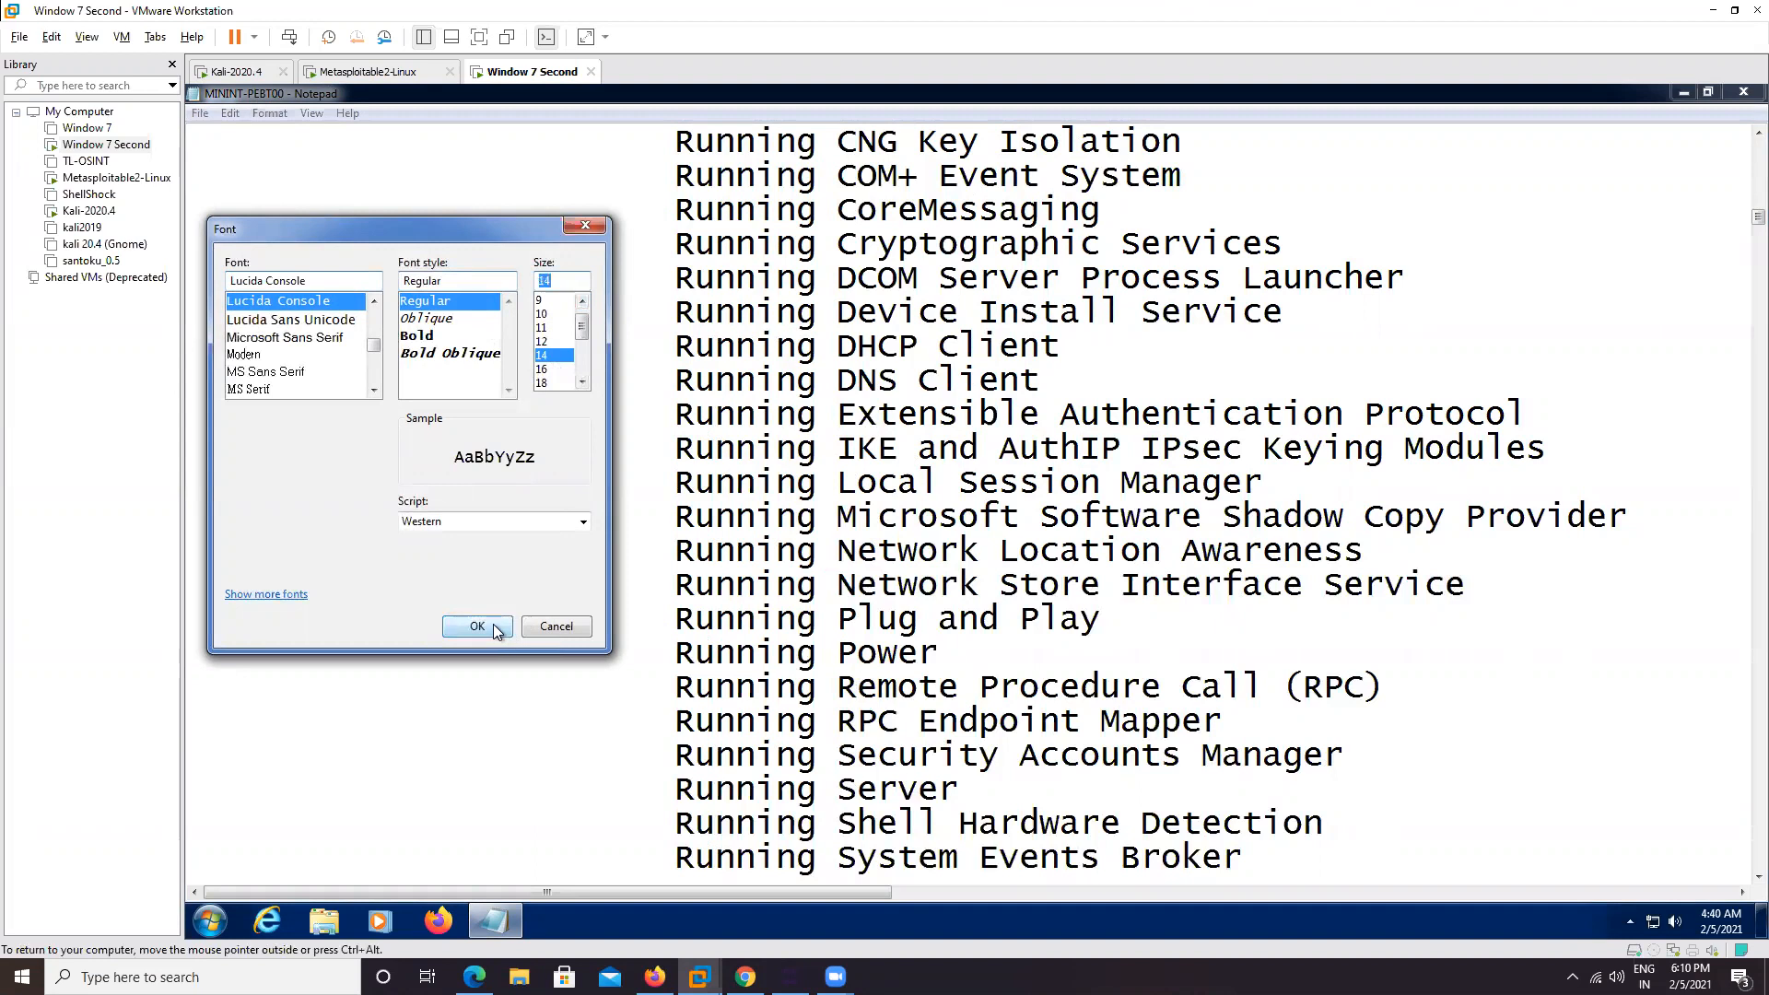
pyautogui.click(477, 626)
# Highlight the Windows Defender Enabled line, then the Firewall and Antivirus Disabled lines
pyautogui.scroll(14, 1151, 576)
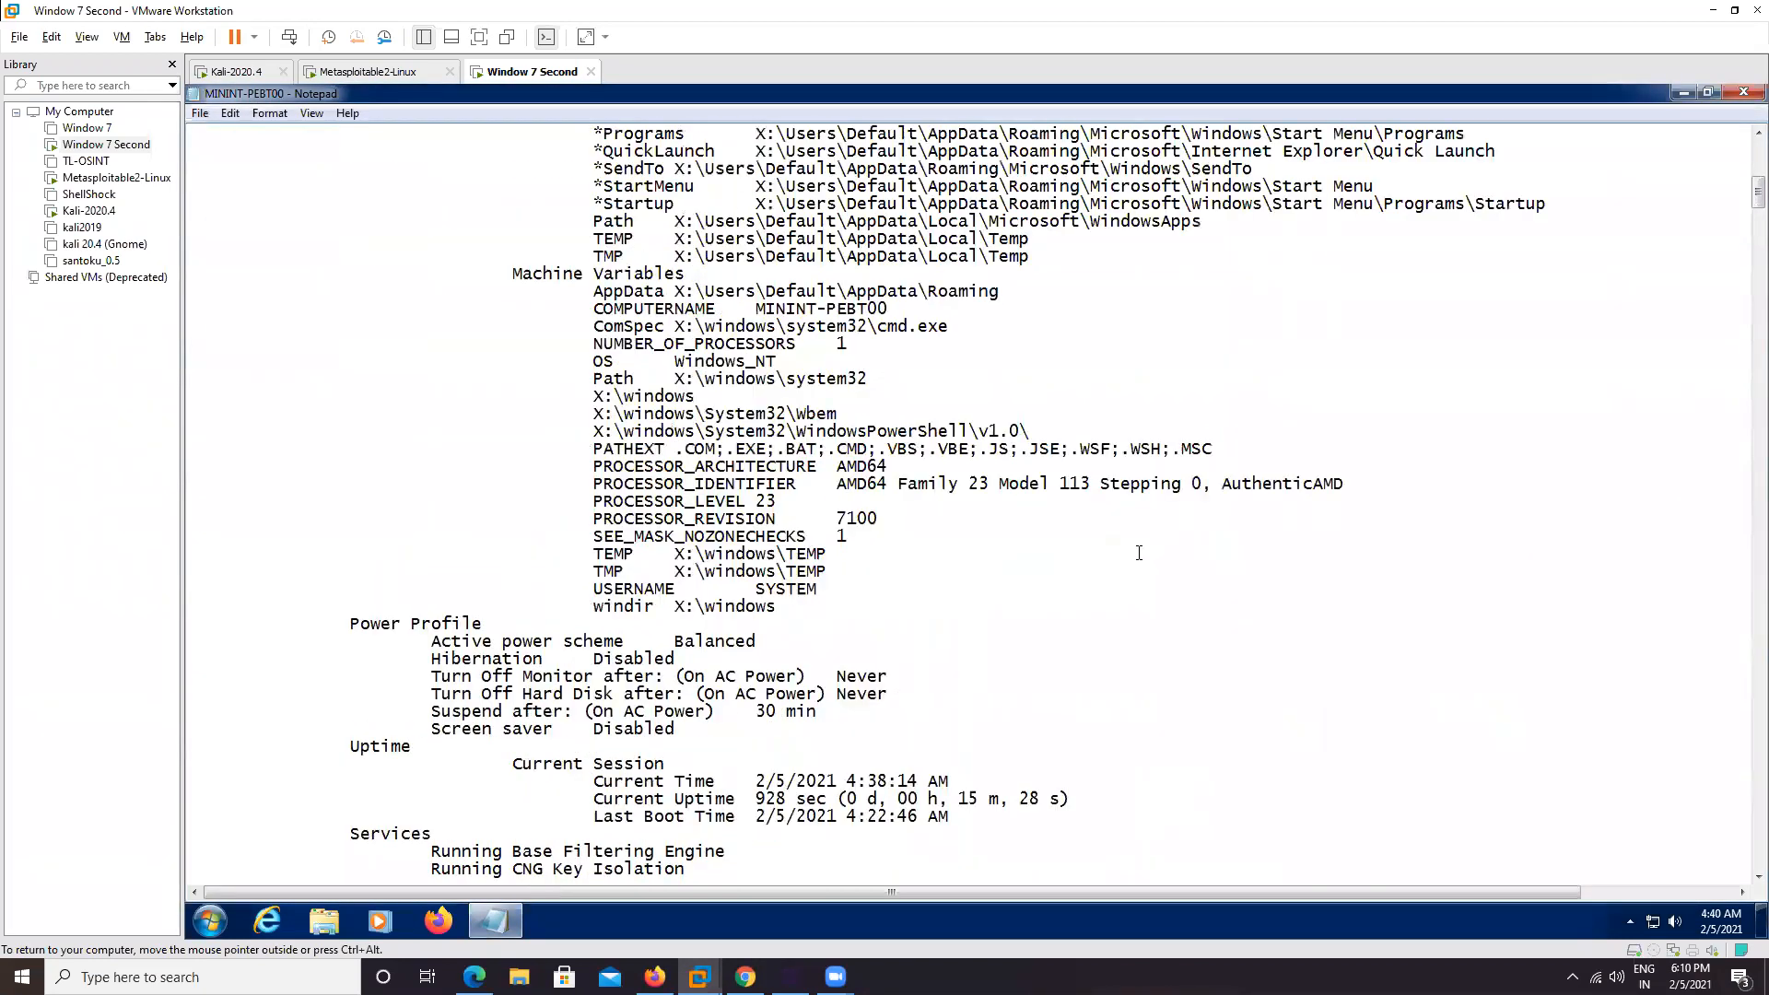
pyautogui.scroll(15, 1133, 544)
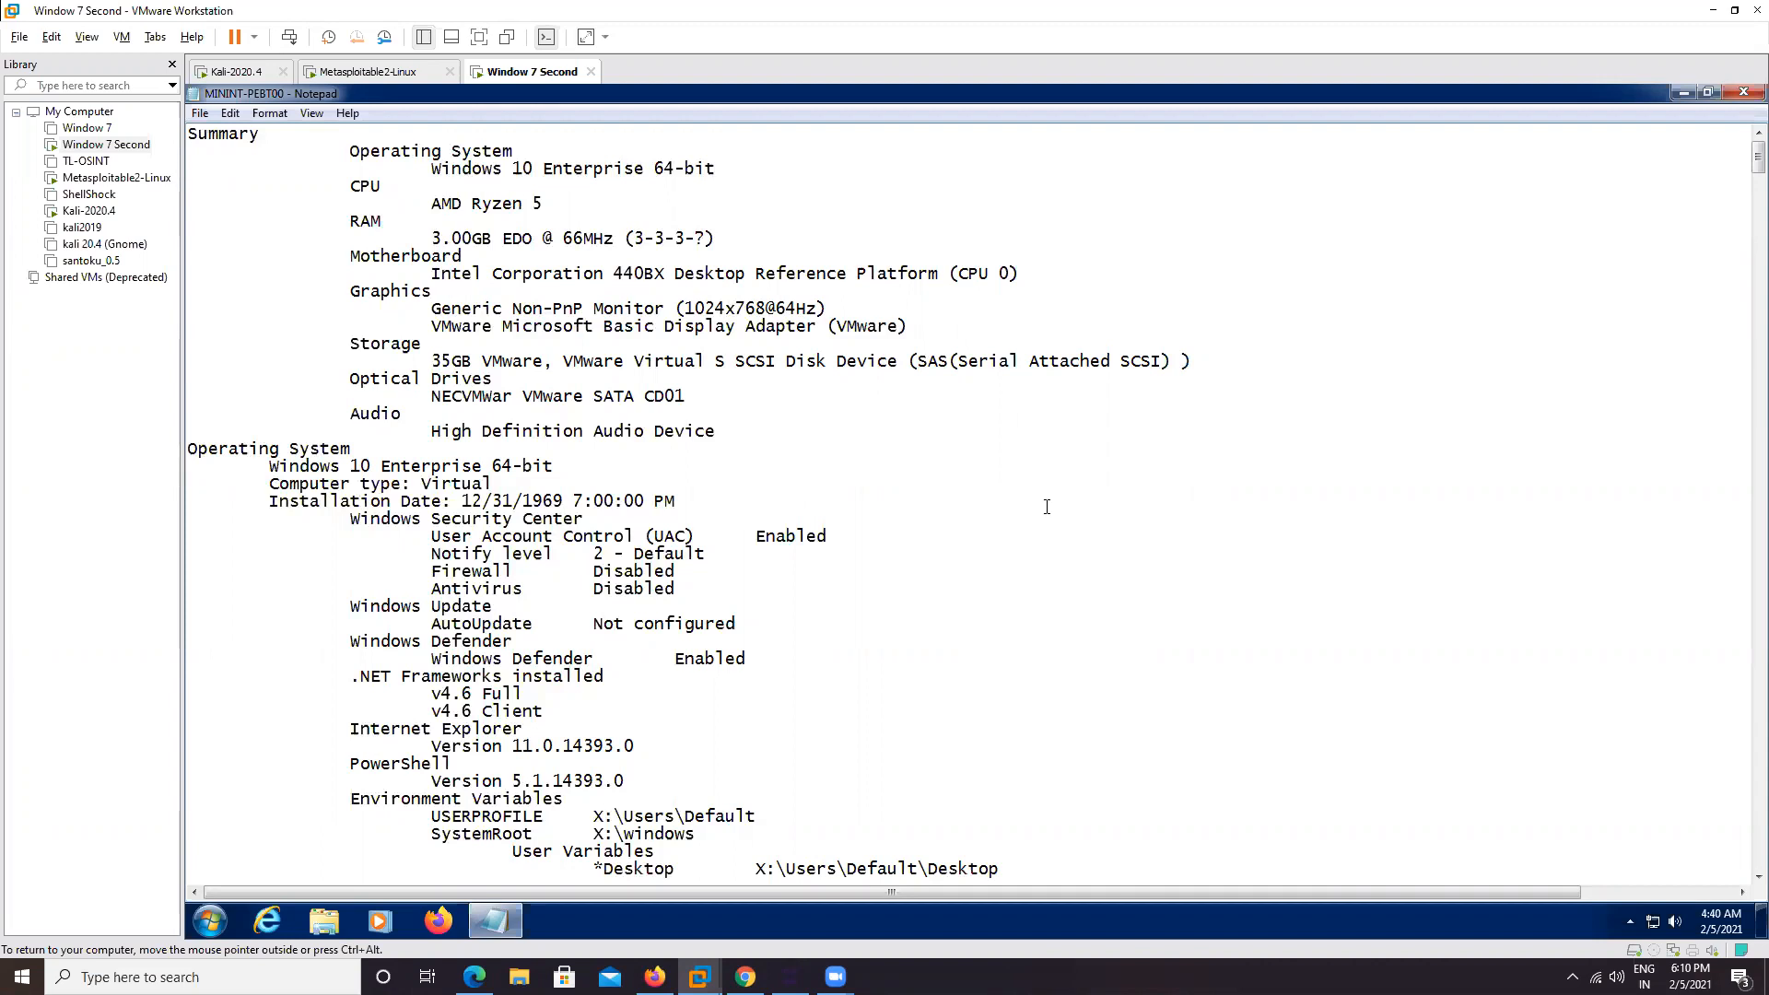
pyautogui.scroll(-8, 1046, 506)
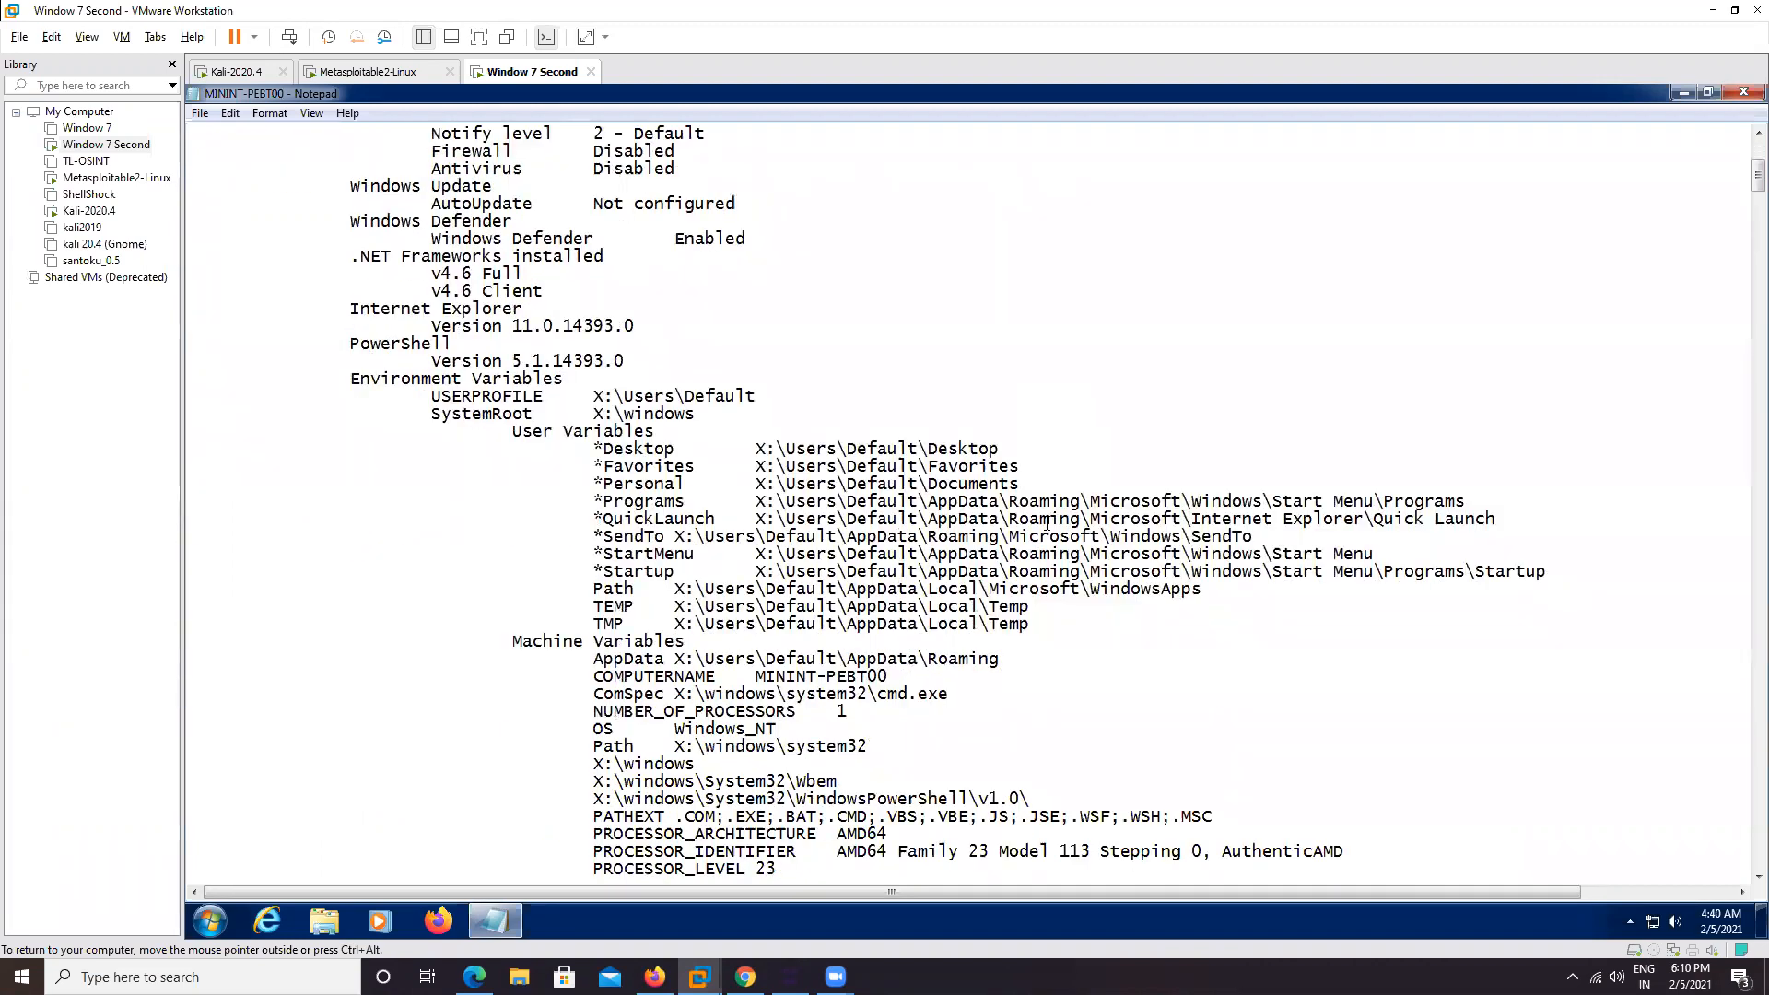
pyautogui.scroll(3, 1046, 524)
pyautogui.moveTo(432, 396); pyautogui.dragTo(812, 397)
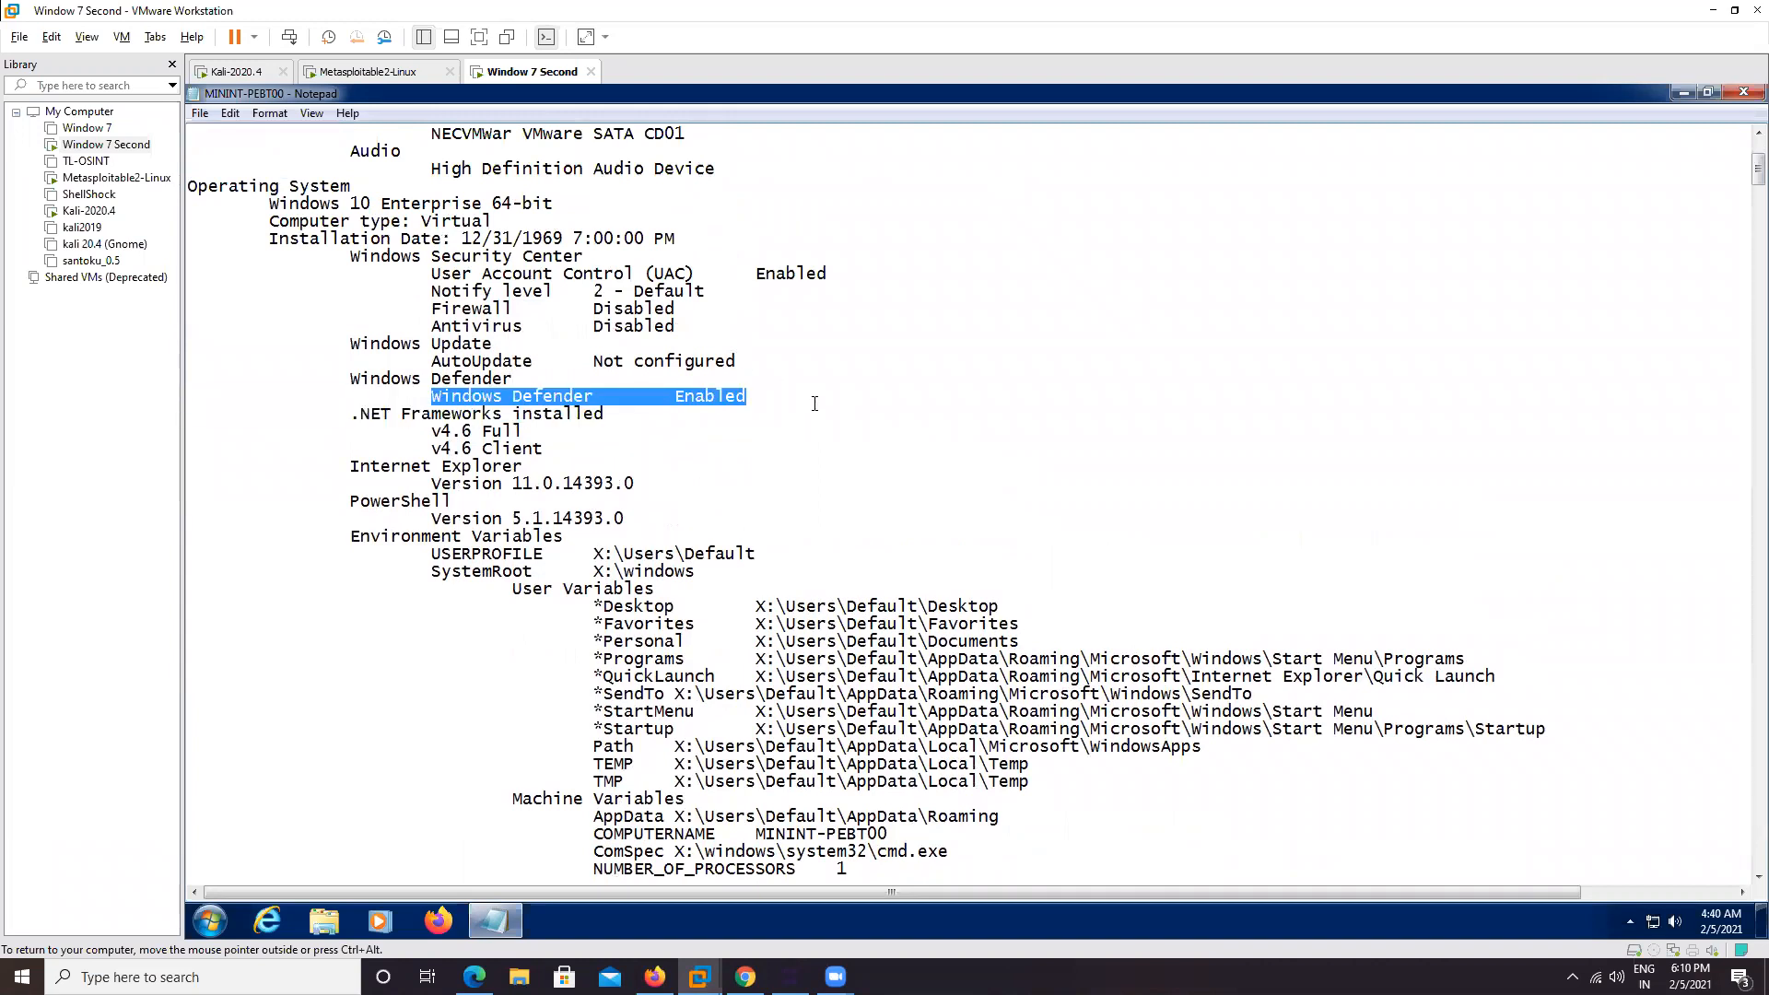
pyautogui.scroll(-6, 827, 420)
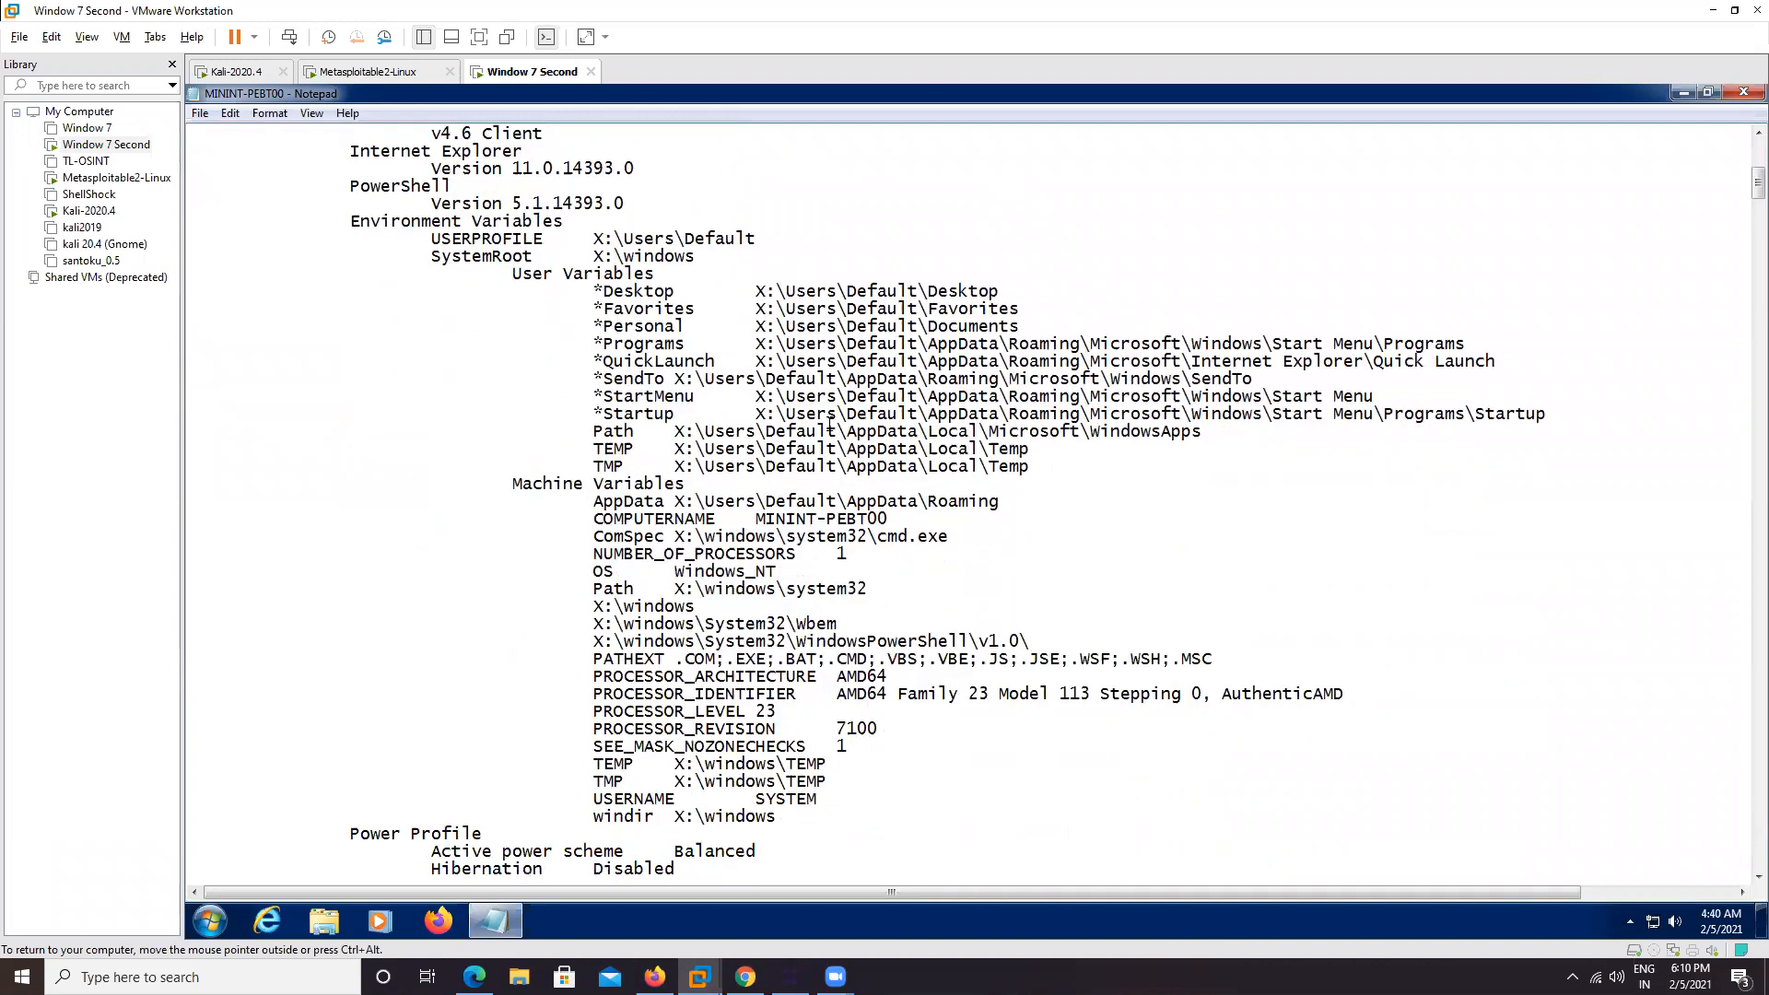
pyautogui.scroll(7, 800, 437)
pyautogui.moveTo(413, 369); pyautogui.dragTo(735, 376)
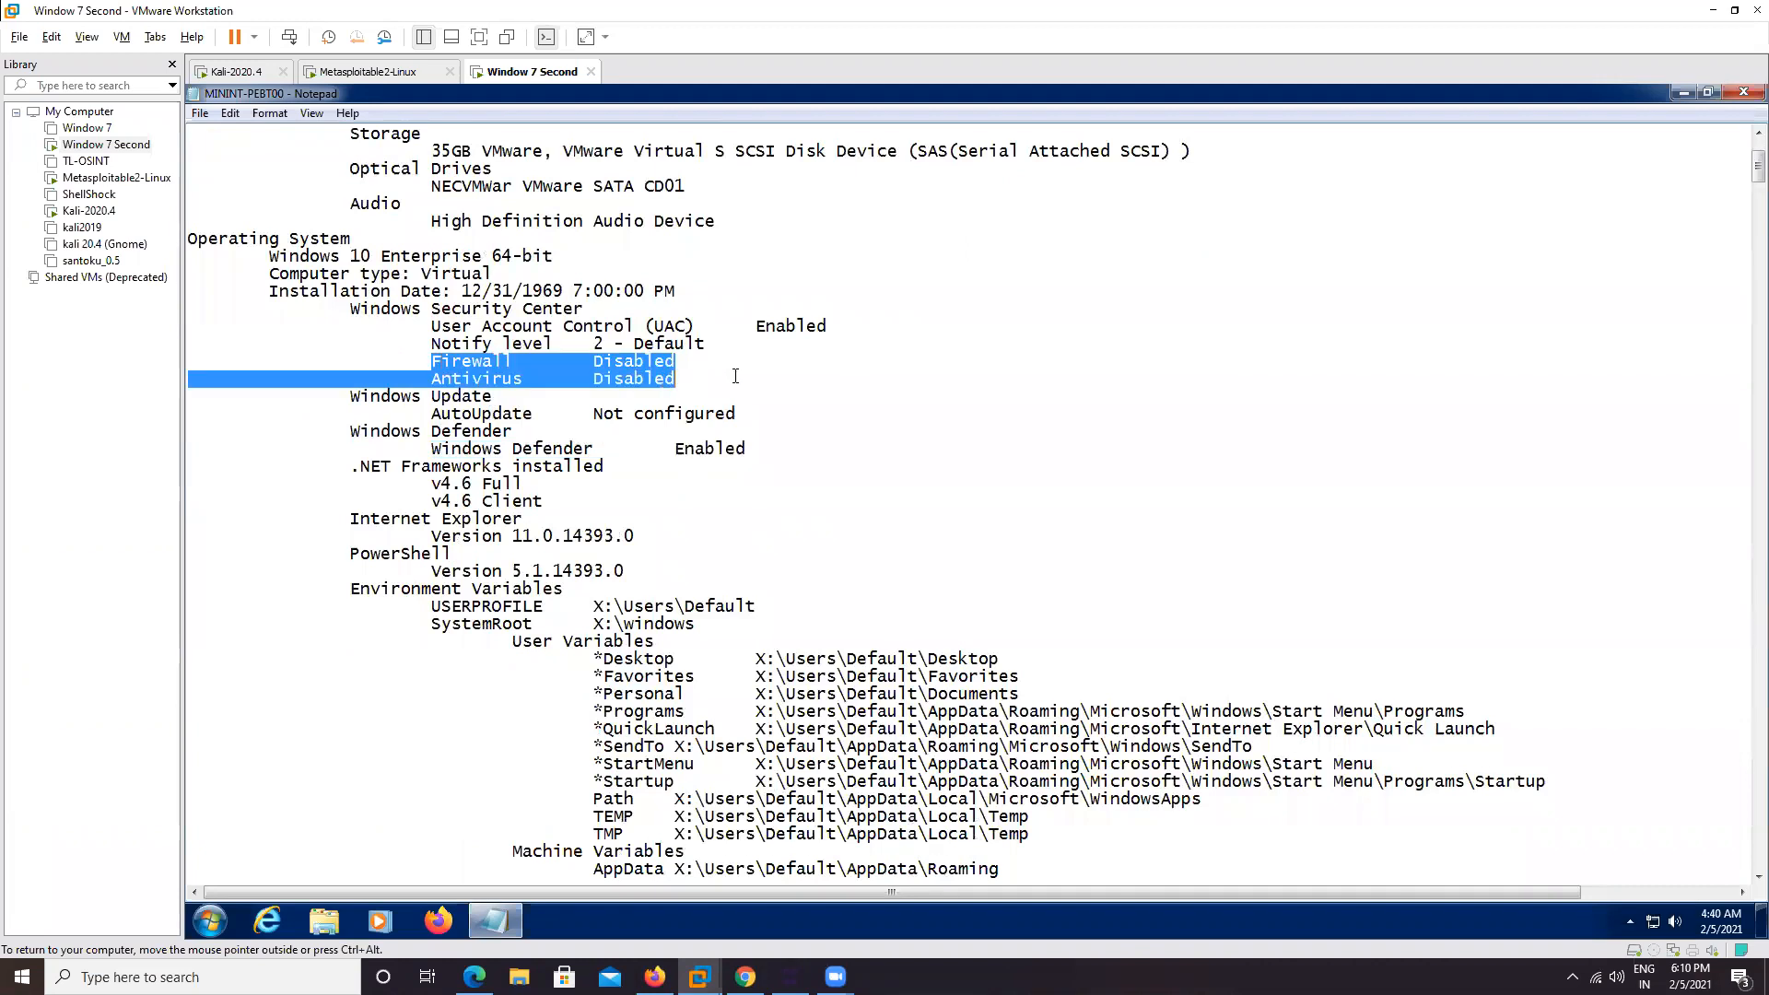
# Highlight the services list from Base Filtering Engine onward
pyautogui.scroll(-20, 816, 466)
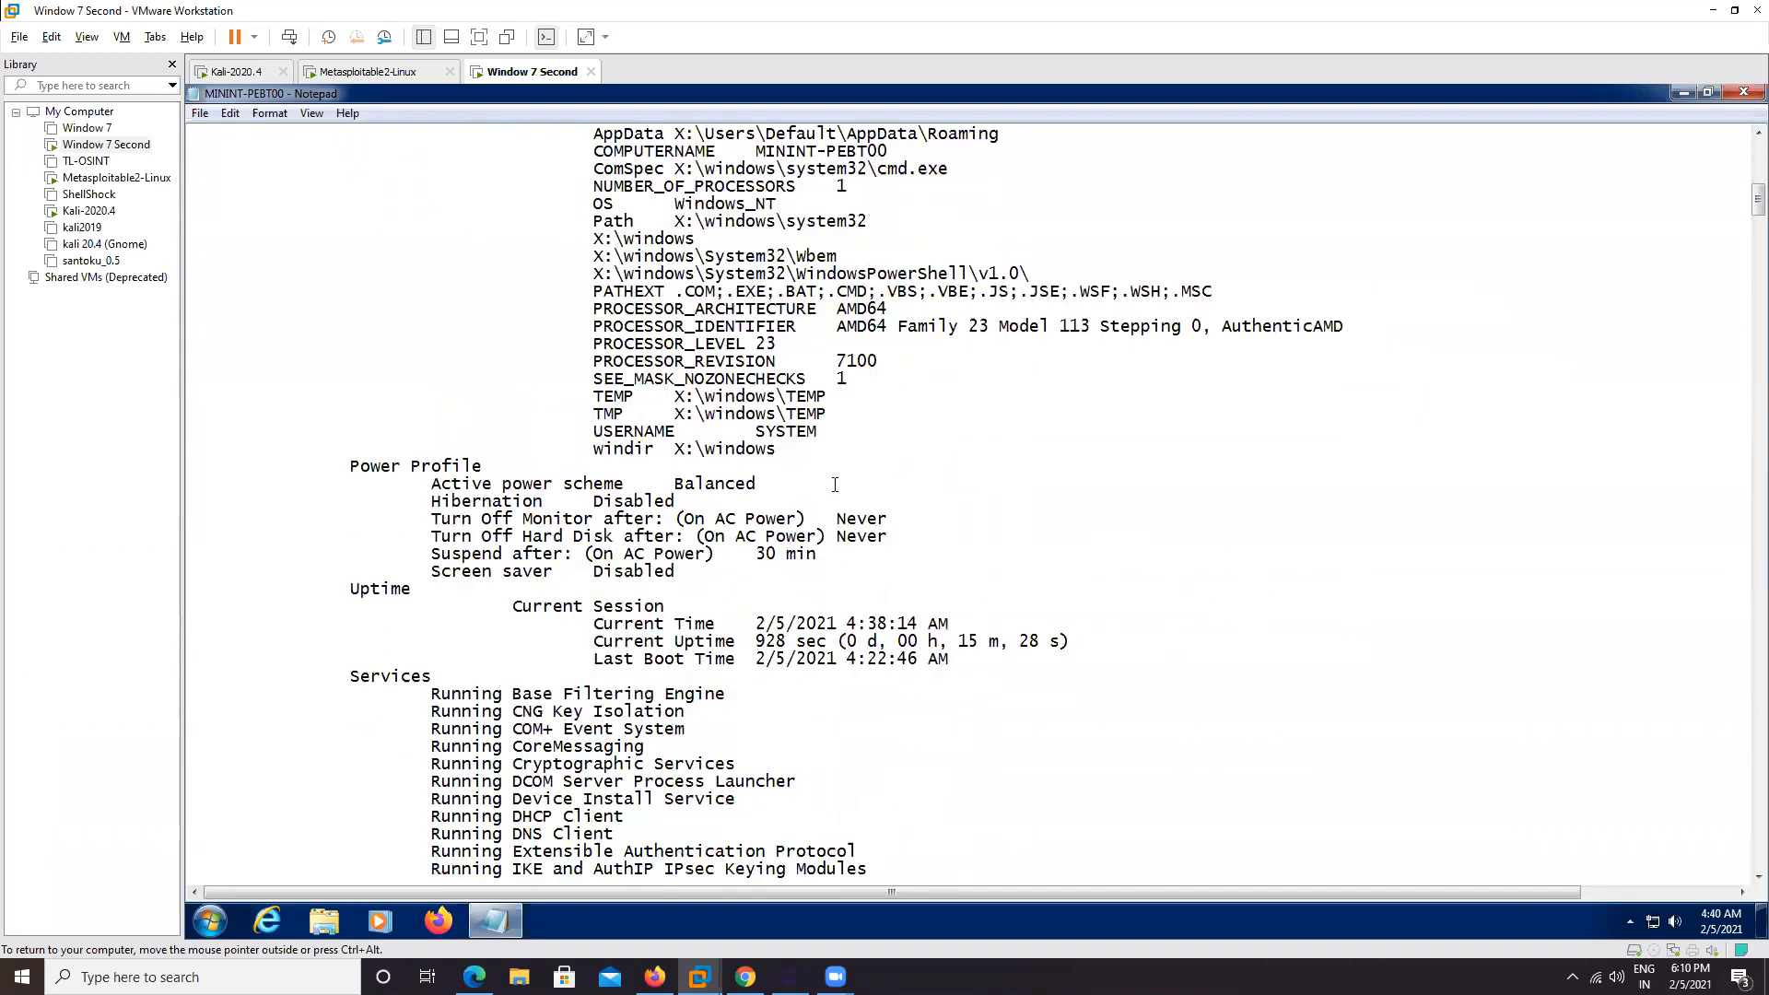
pyautogui.scroll(-20, 835, 485)
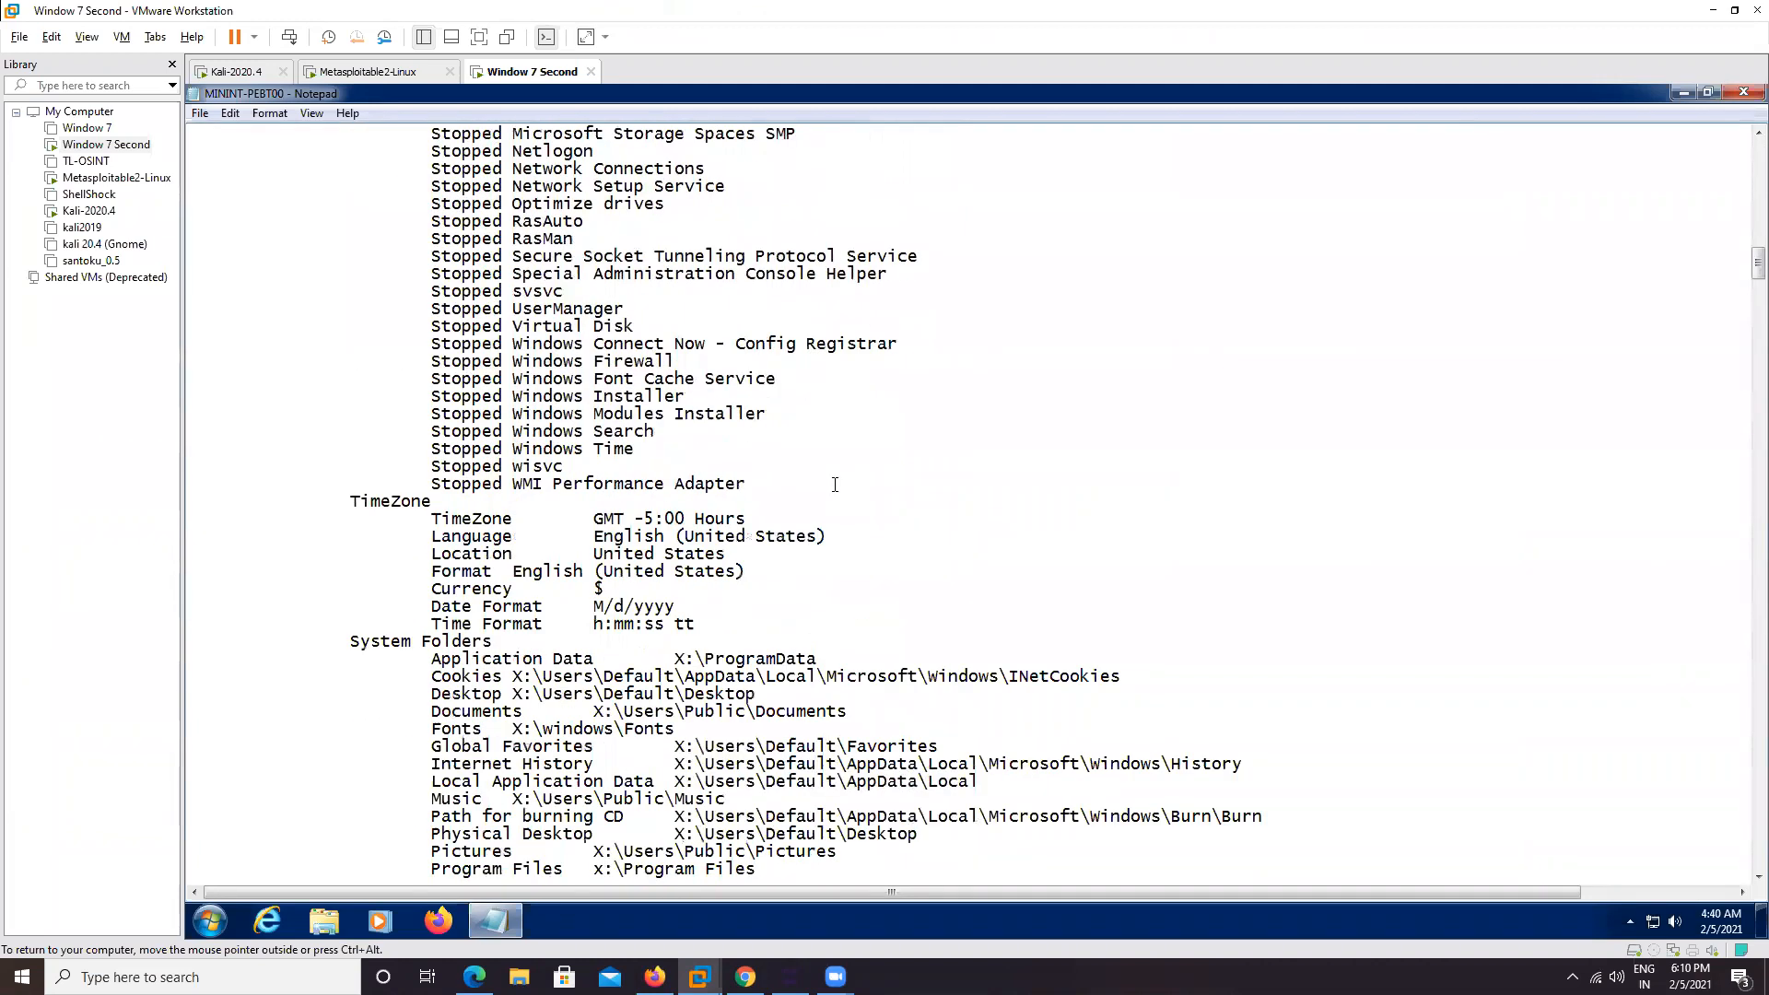
pyautogui.scroll(19, 834, 485)
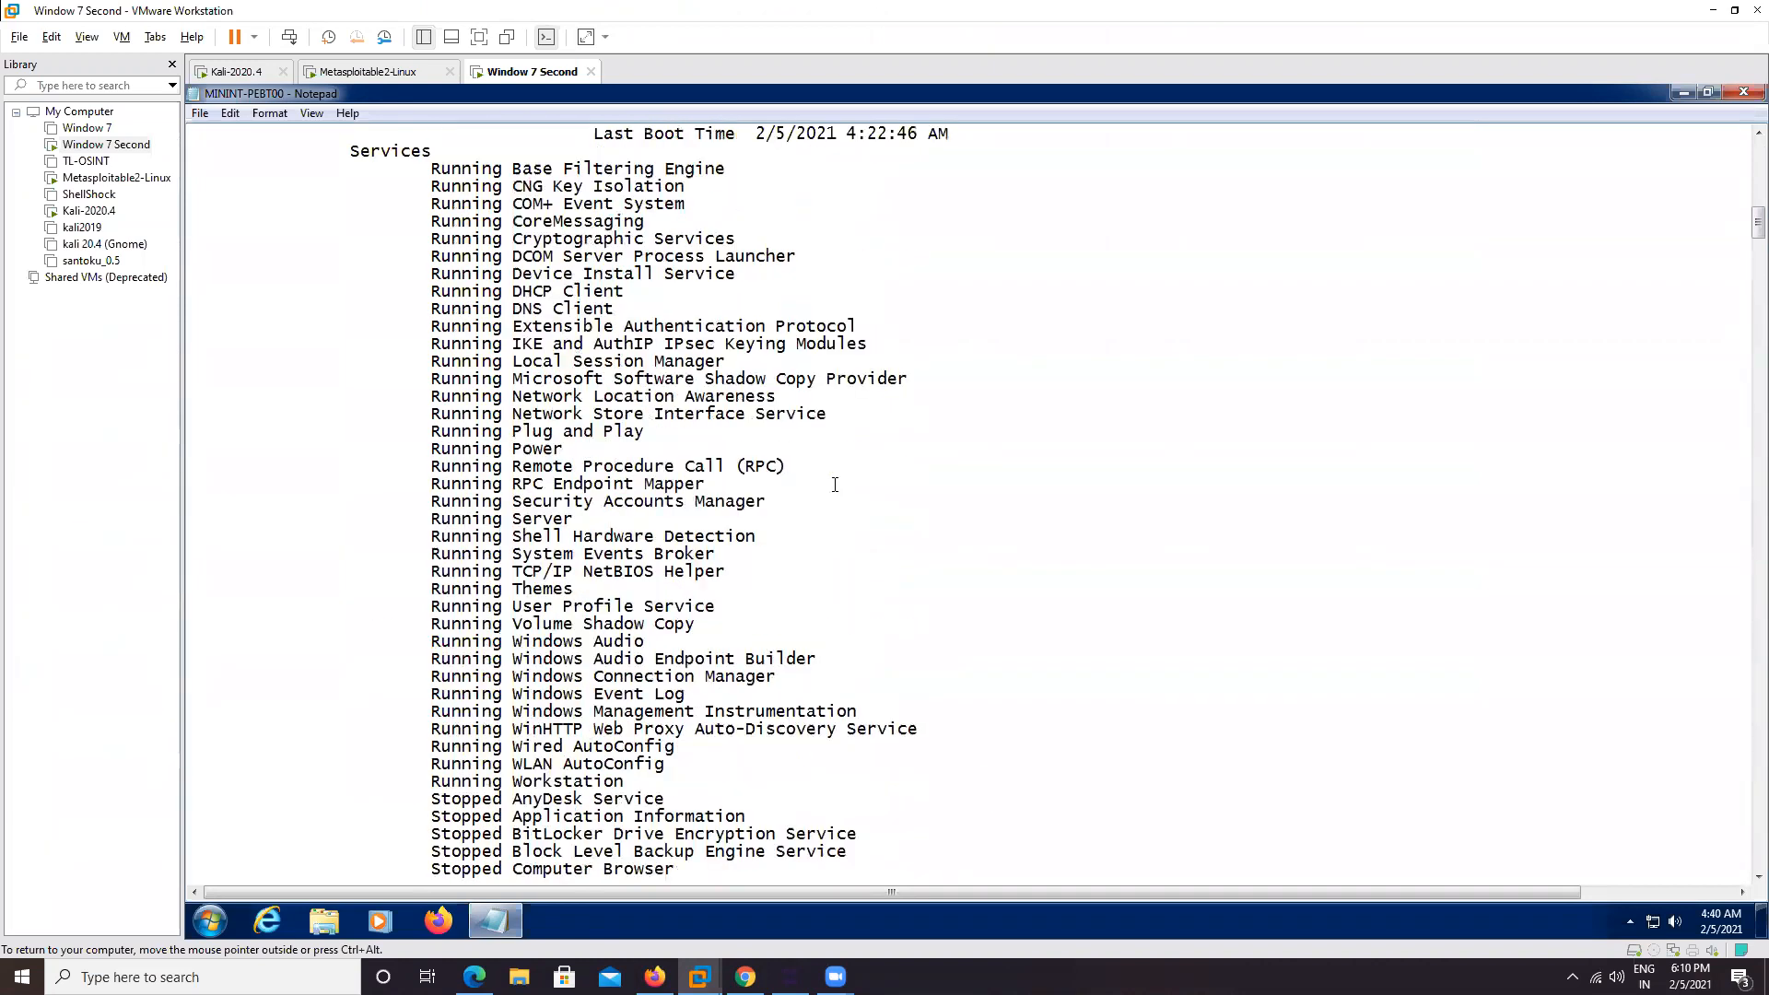
pyautogui.scroll(6, 250, 454)
pyautogui.moveTo(443, 543); pyautogui.dragTo(704, 672)
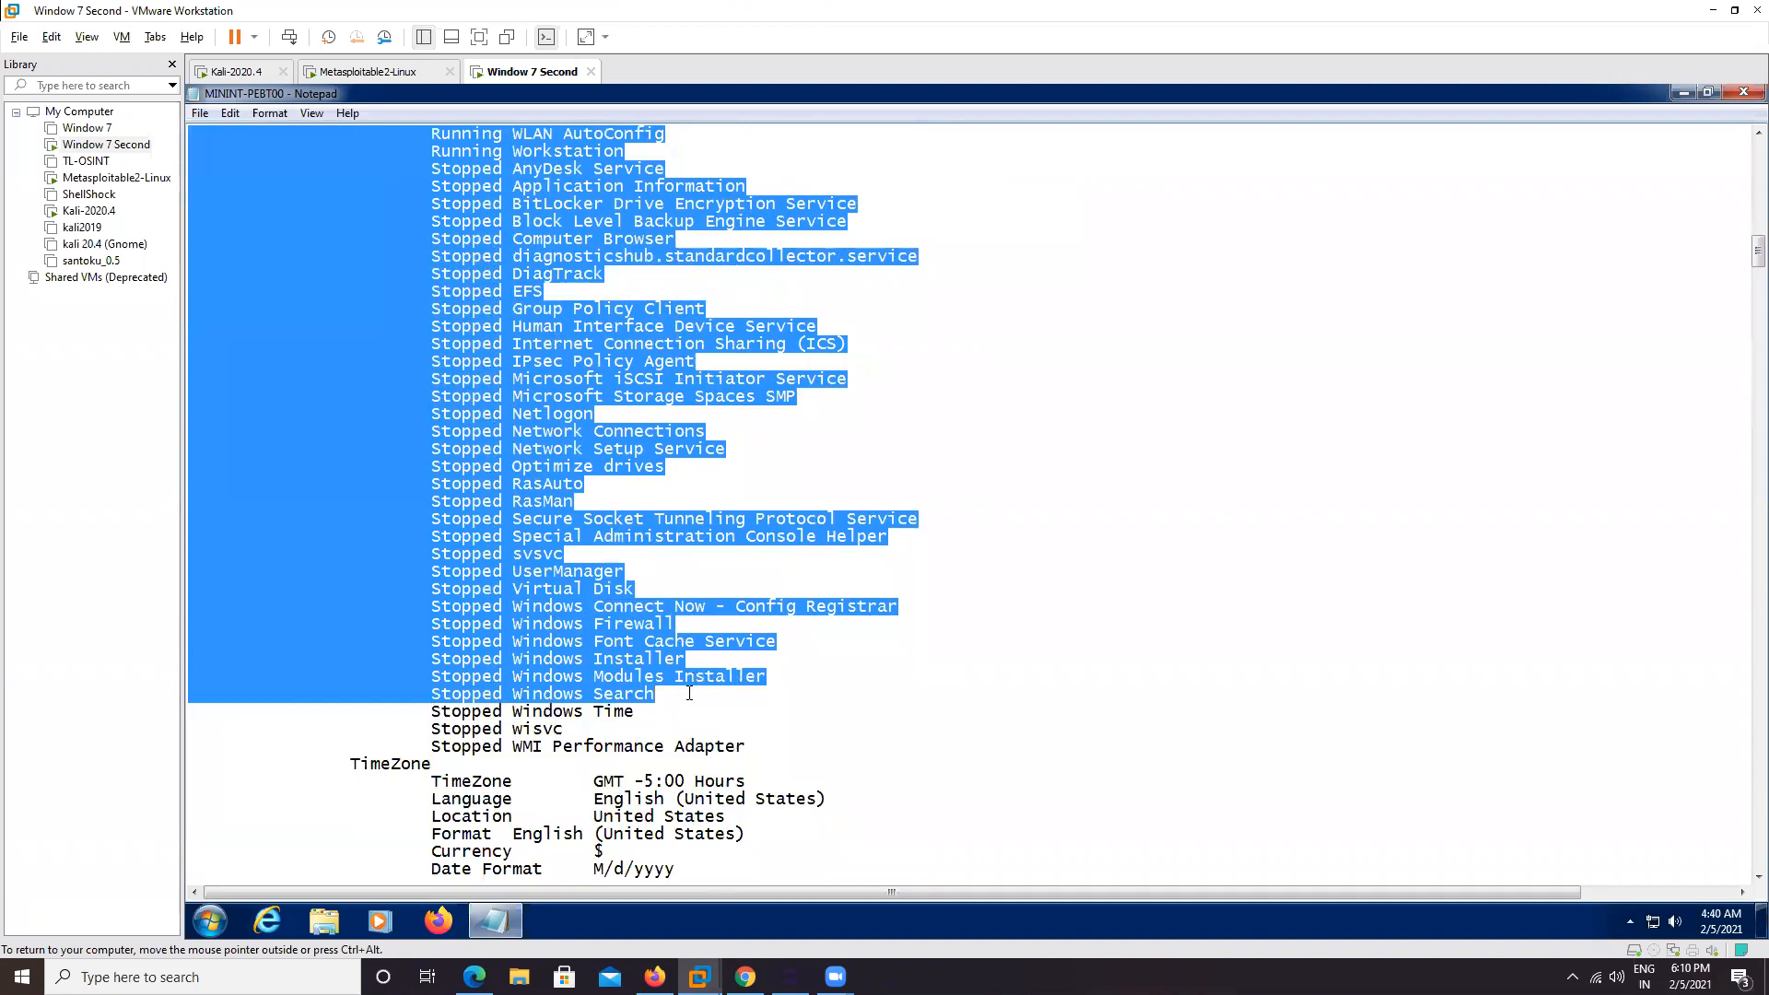
# Scroll to the report's end showing network adapter and TCP connection details
pyautogui.scroll(-20, 689, 693)
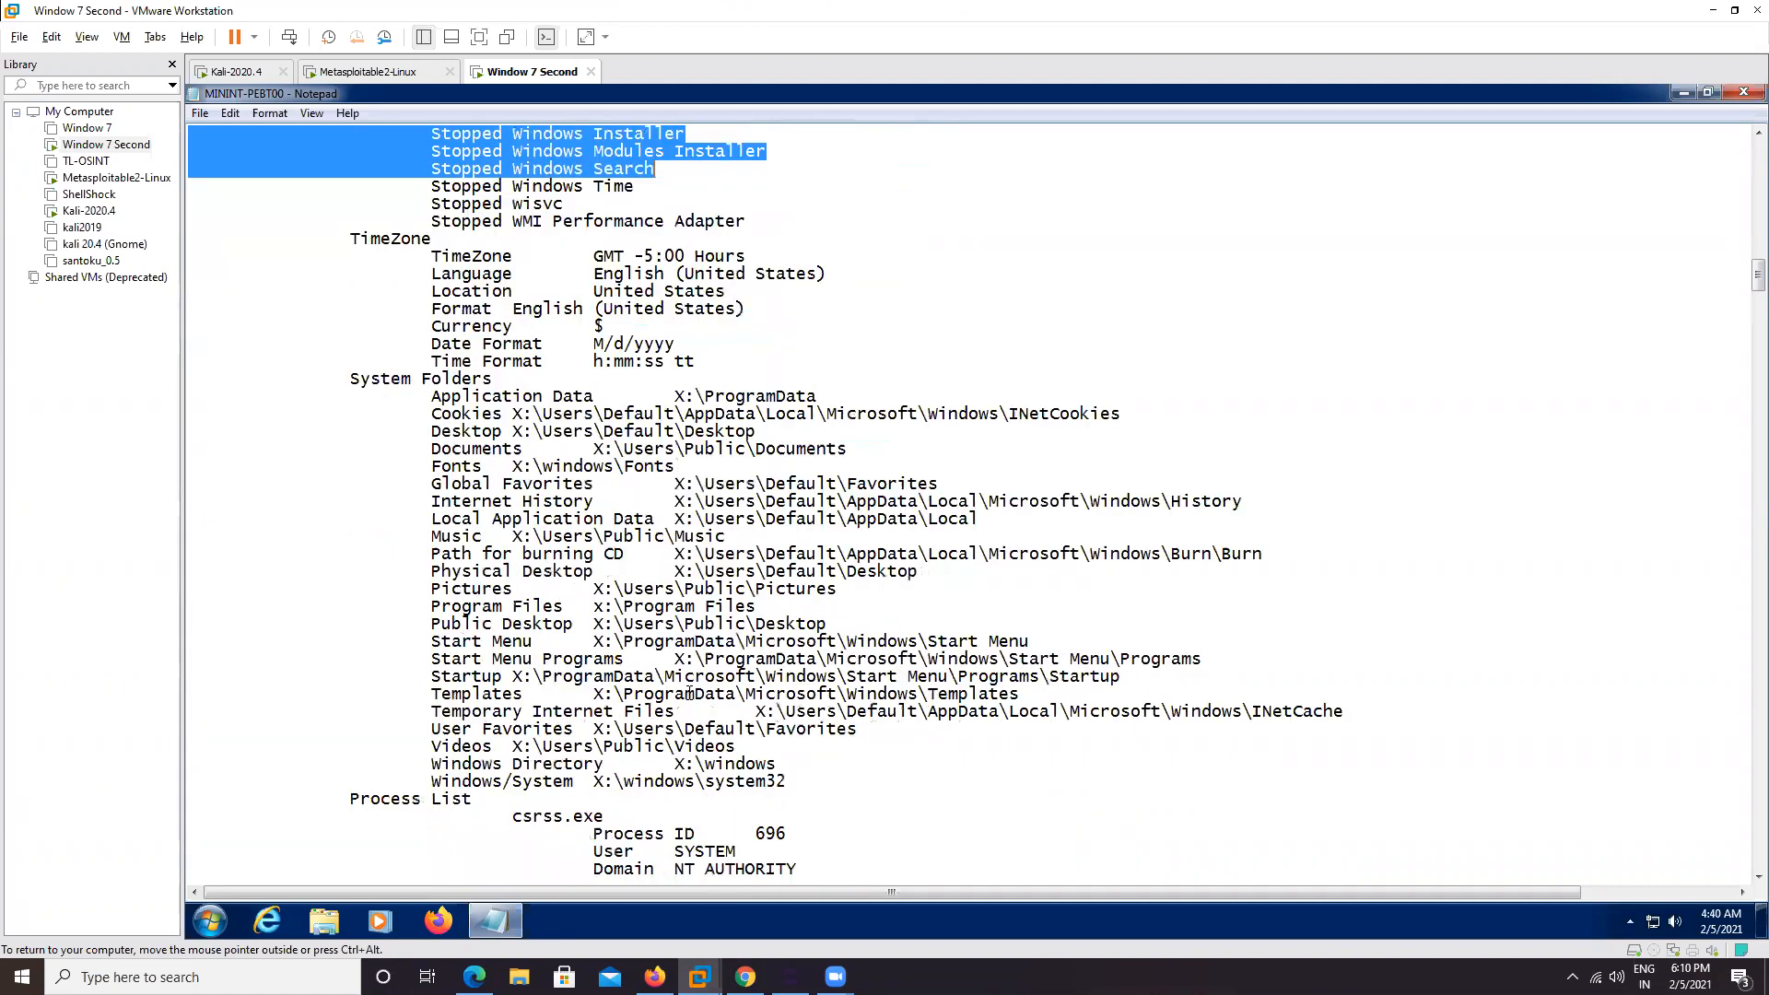
pyautogui.scroll(-20, 689, 702)
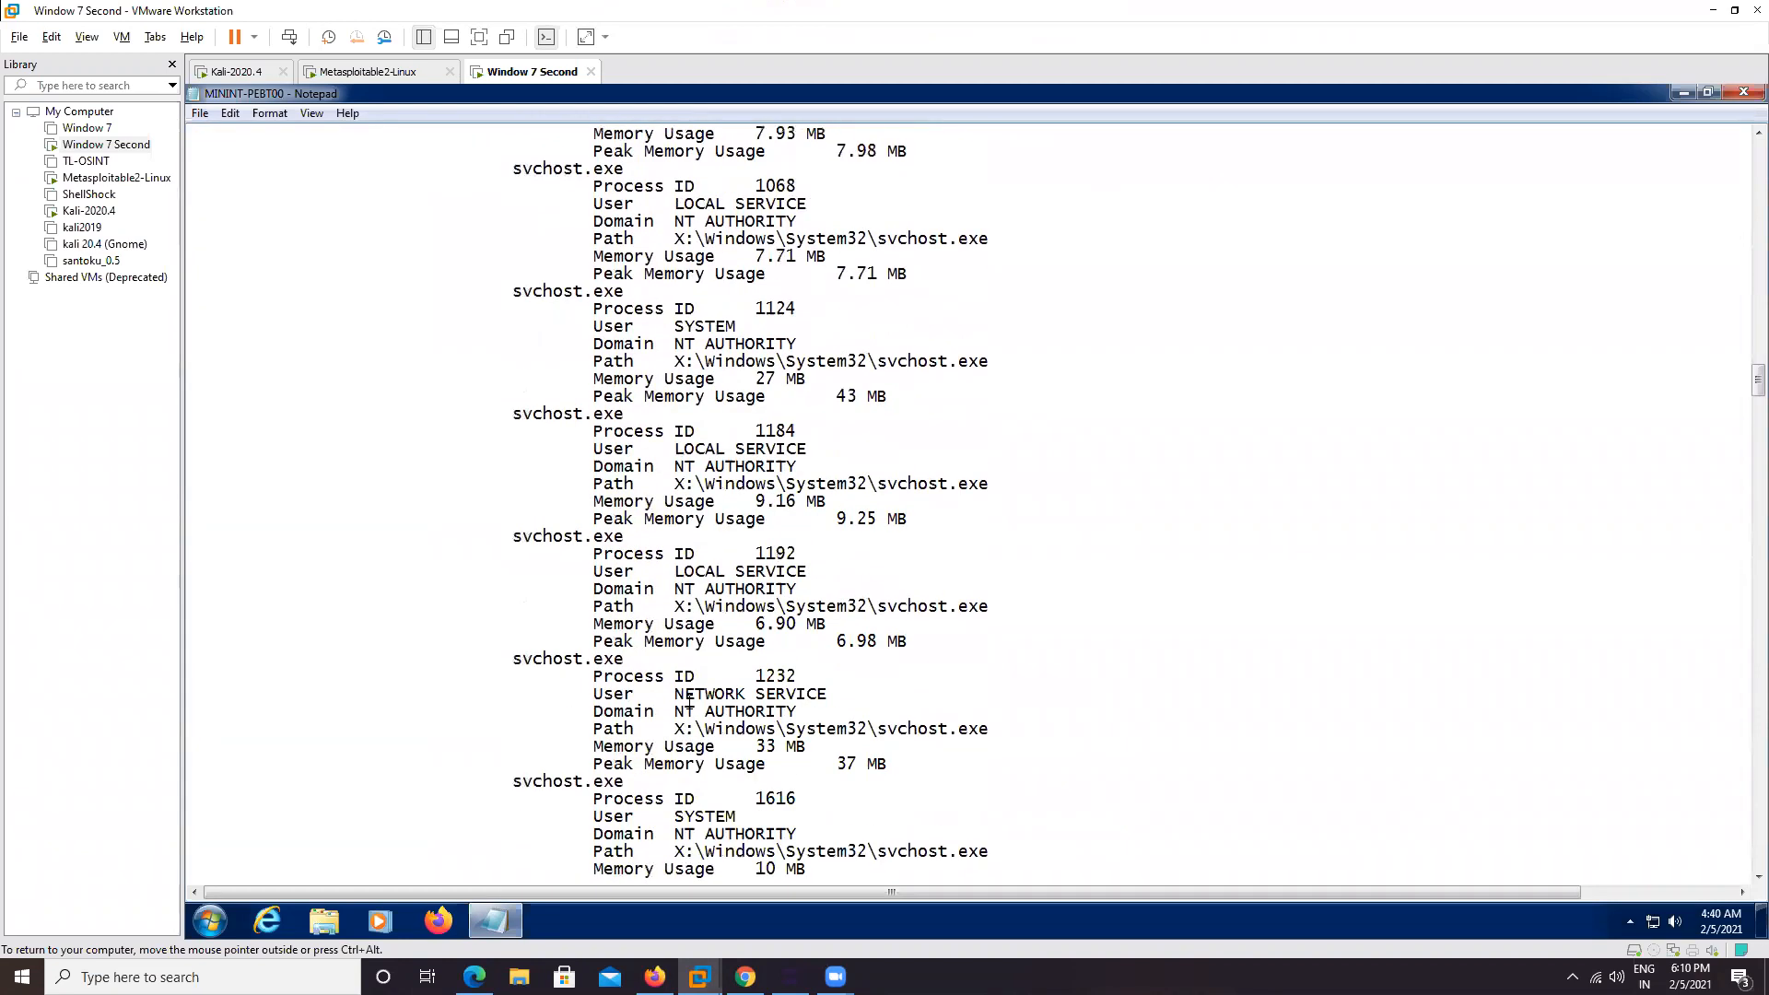
pyautogui.moveTo(1756, 429); pyautogui.dragTo(1718, 863)
pyautogui.scroll(-15, 1270, 385)
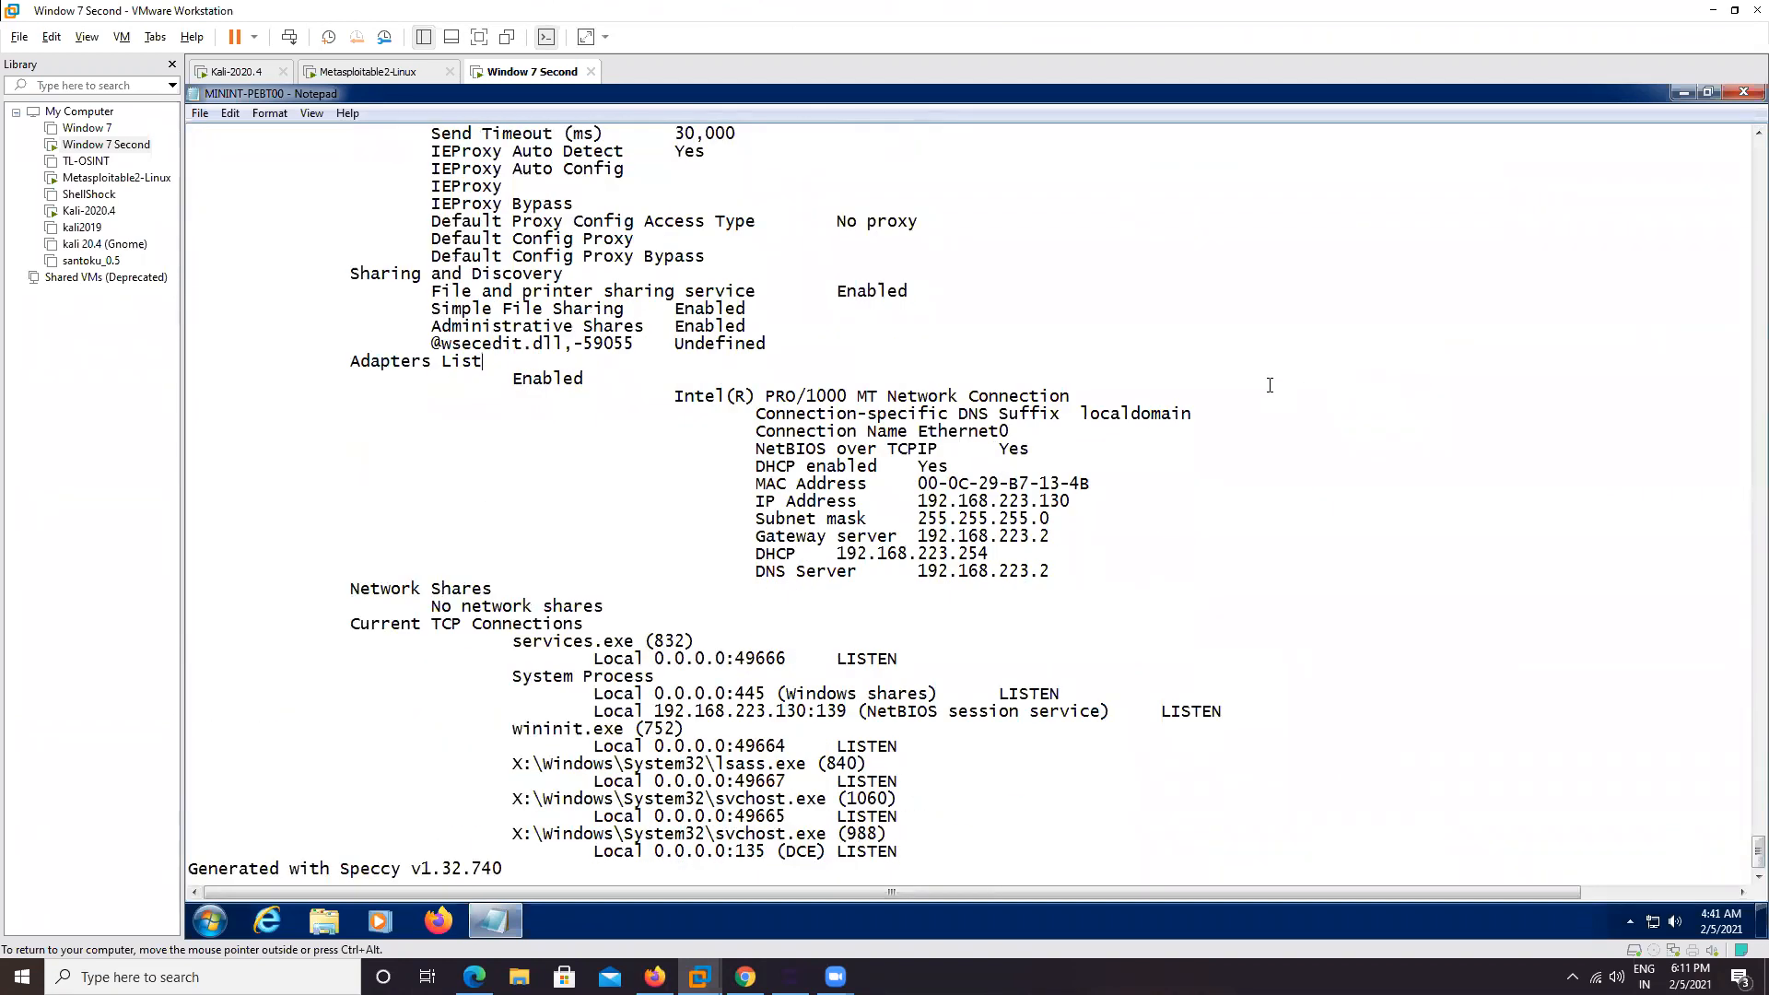